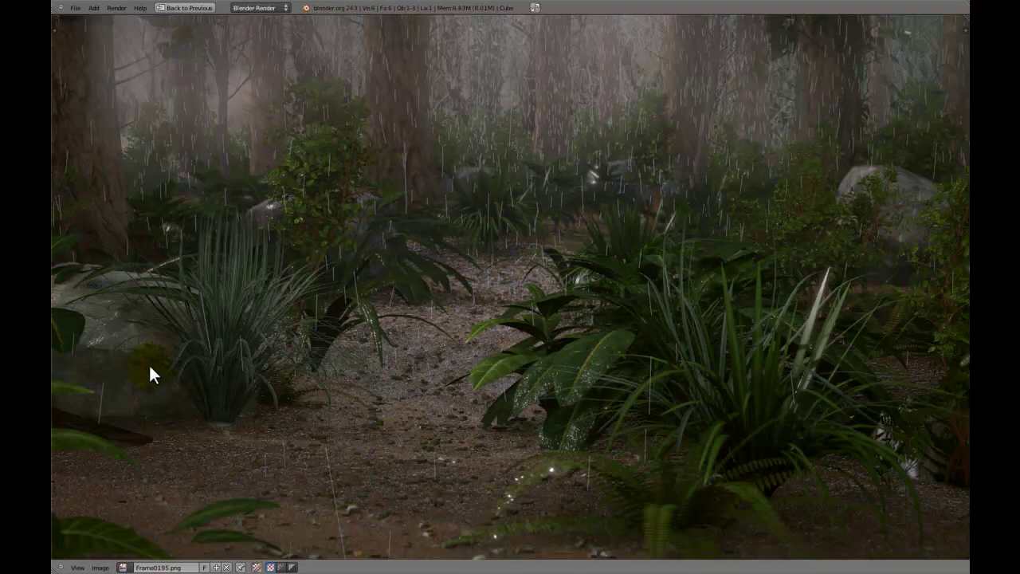
Examine the overall composition of the rainy forest render Frame0195.png, from the foreground plants to the background trees
middle_drag(245, 362, 593, 328)
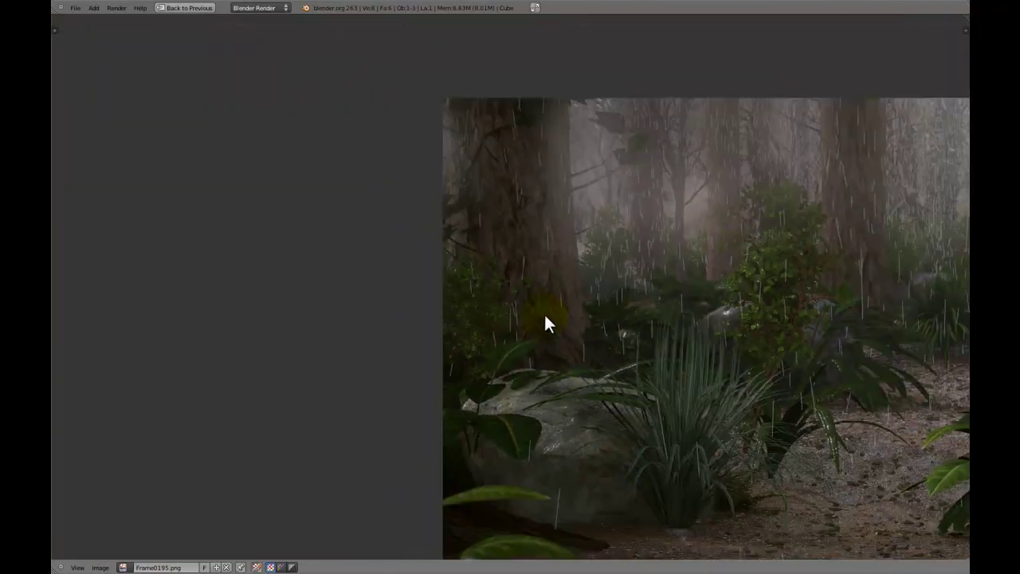
middle_drag(529, 267, 470, 241)
middle_drag(602, 414, 919, 324)
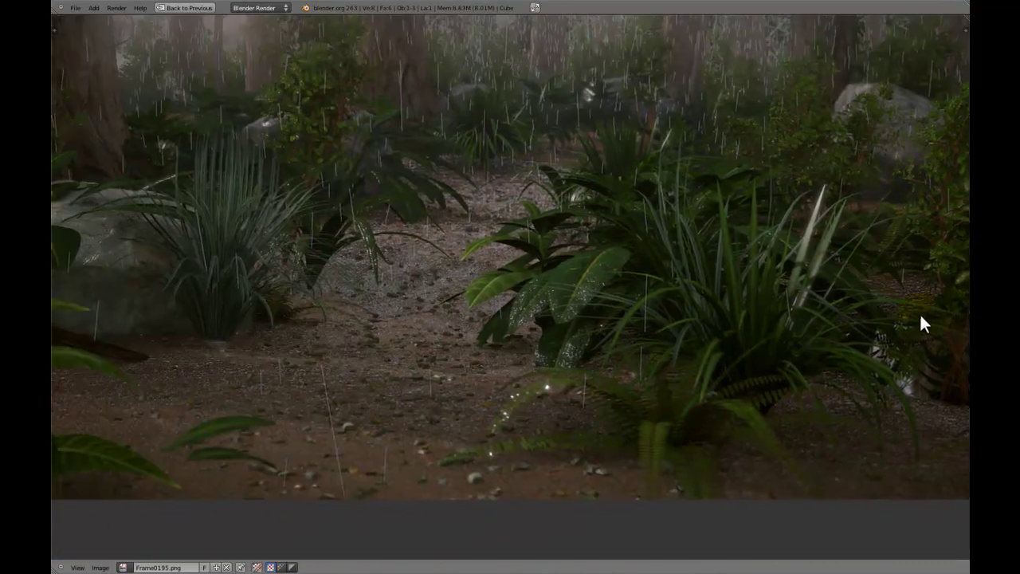
scroll(535, 353, down, 1)
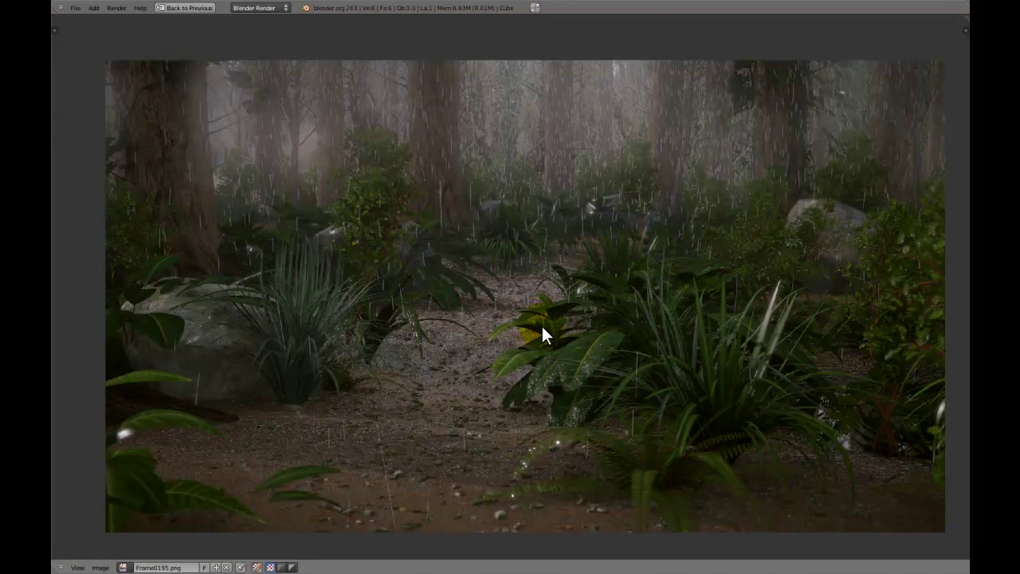
scroll(545, 343, down, 1)
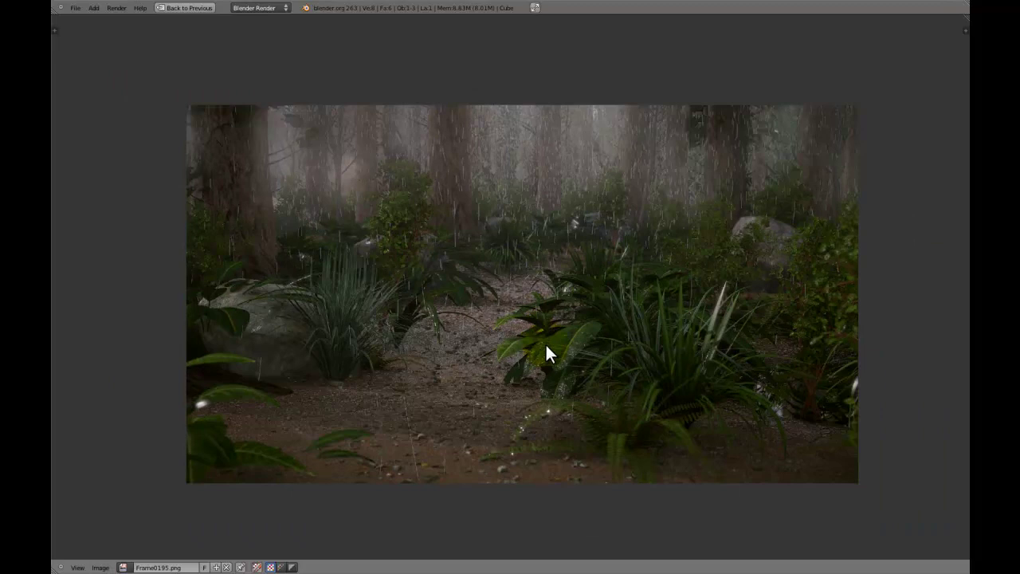
scroll(546, 346, up, 1)
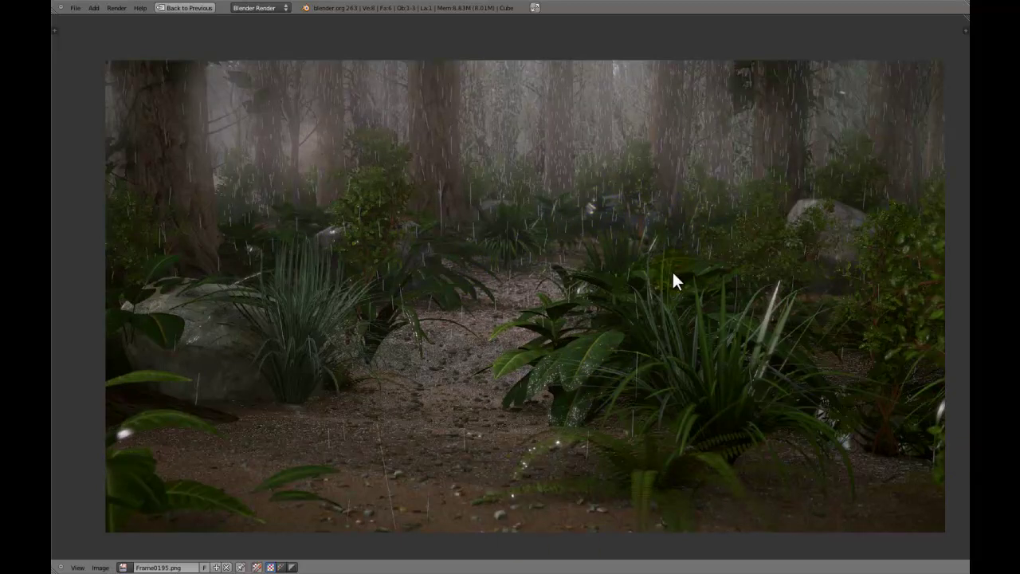
scroll(643, 314, down, 1)
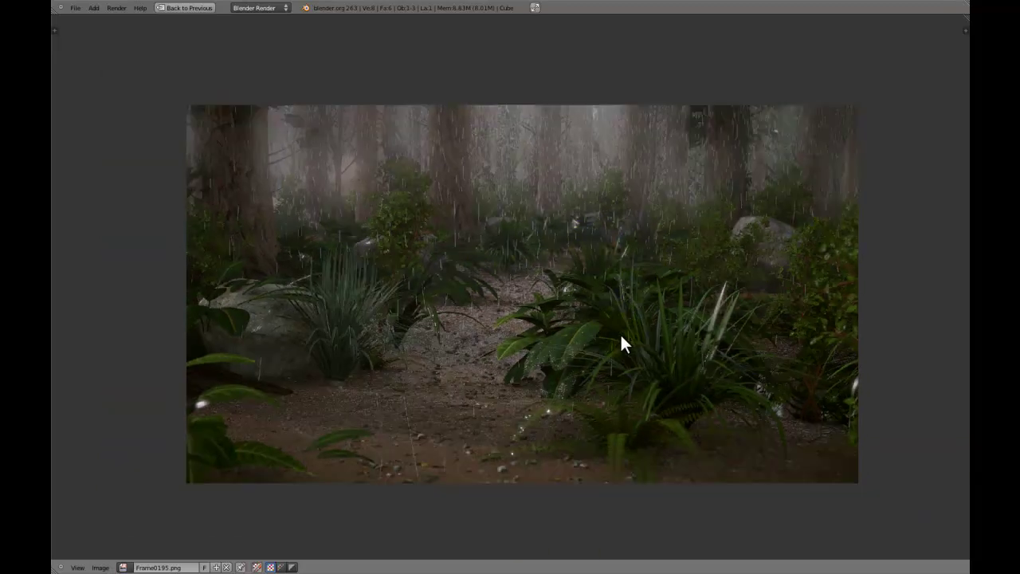
scroll(631, 338, up, 1)
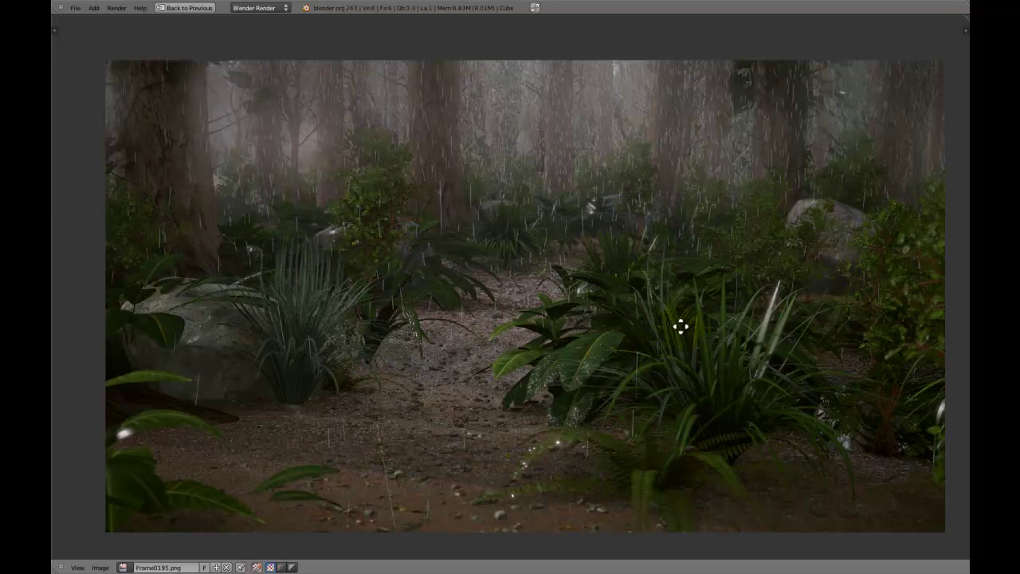
middle_drag(680, 325, 670, 323)
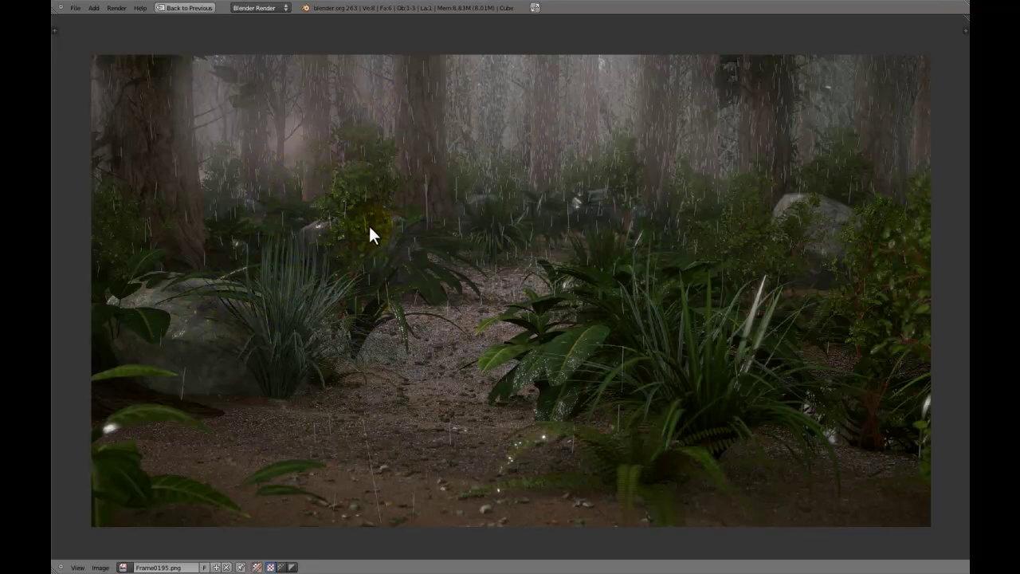
Examine the leafy shrub behind the grass clump in the forest render, along with the surrounding trunks and plants
scroll(467, 282, up, 5)
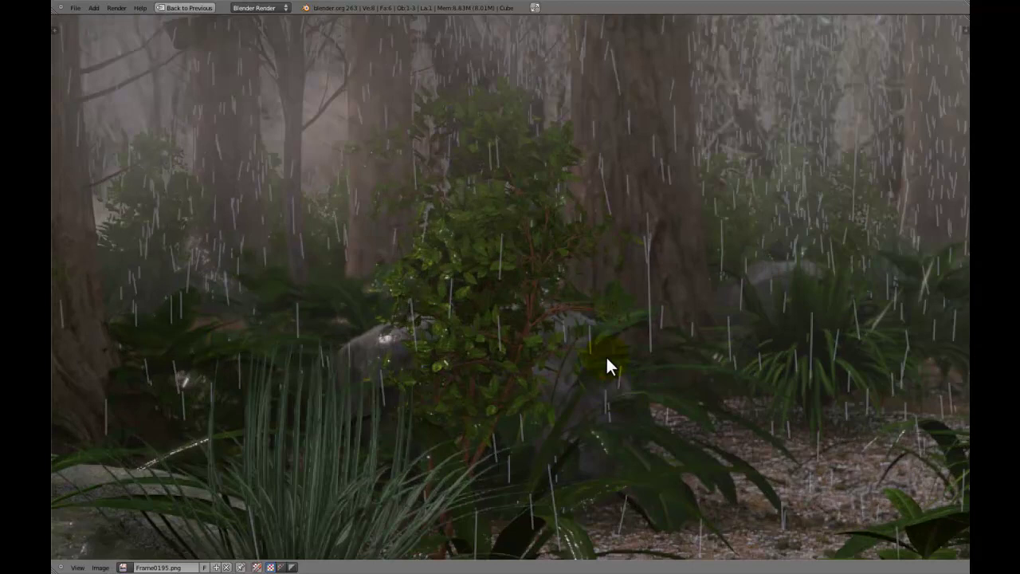
middle_drag(487, 265, 503, 273)
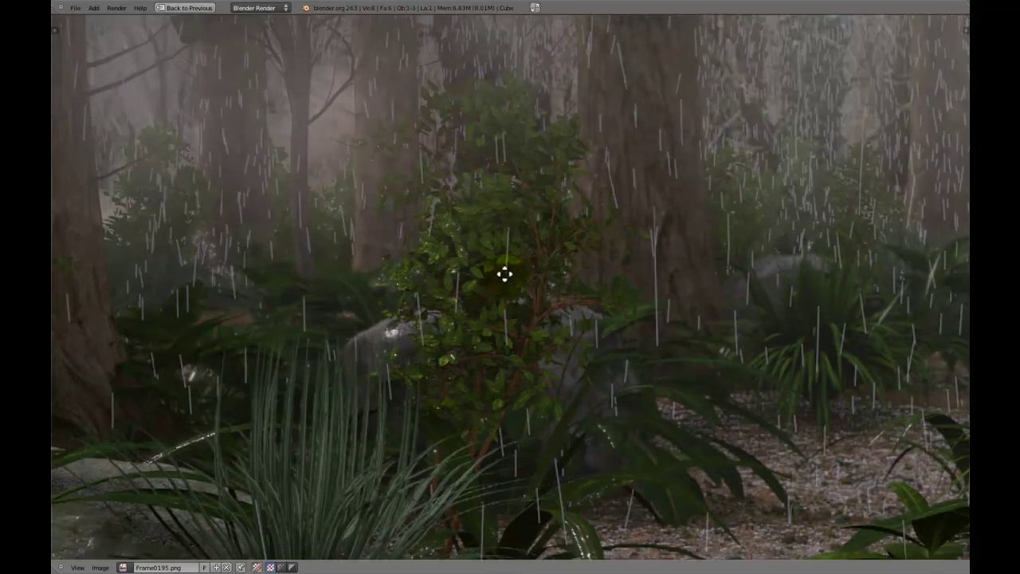
scroll(648, 157, down, 4)
middle_drag(630, 202, 499, 330)
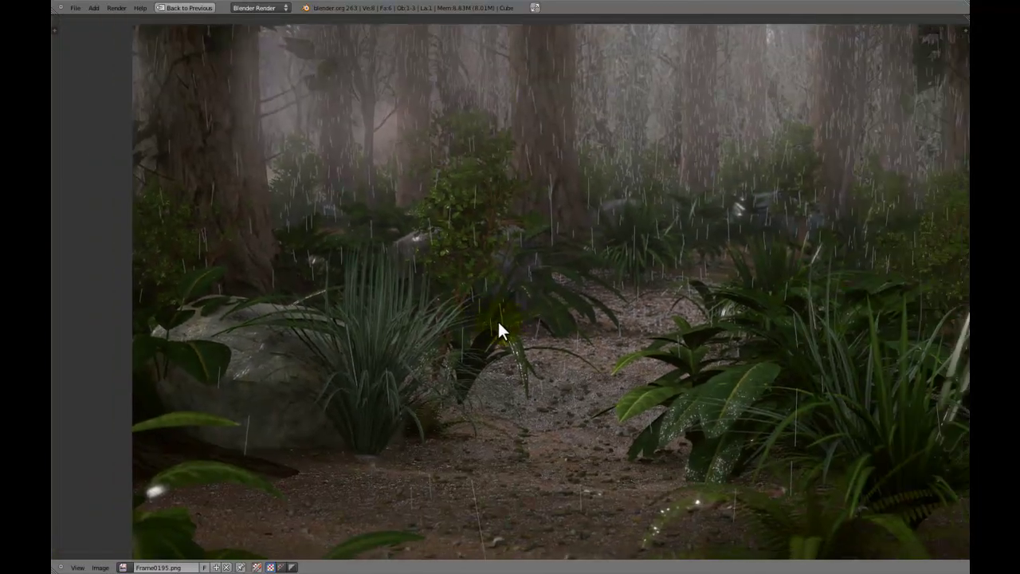
scroll(521, 344, down, 1)
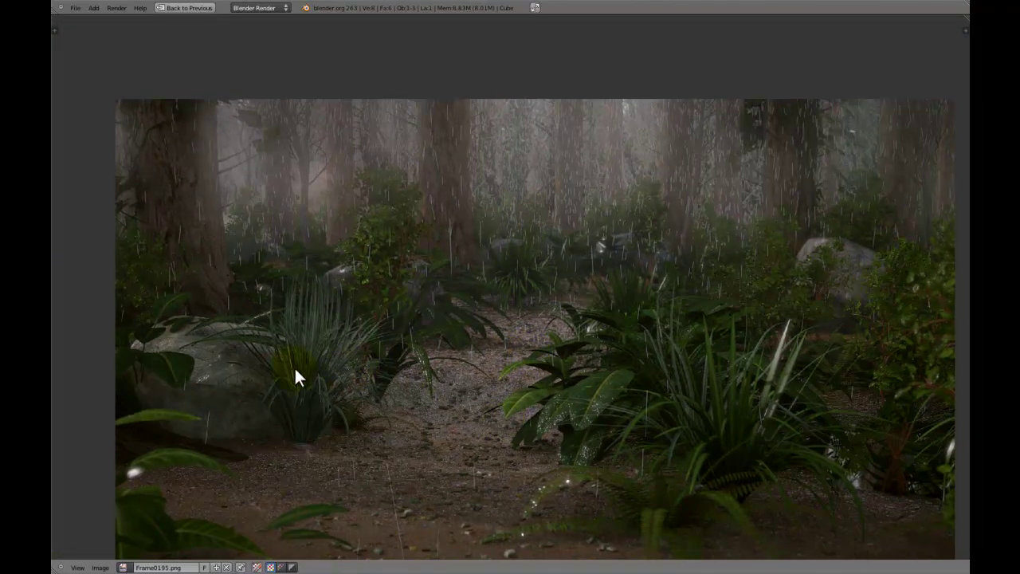
scroll(295, 378, down, 1)
middle_drag(653, 323, 636, 277)
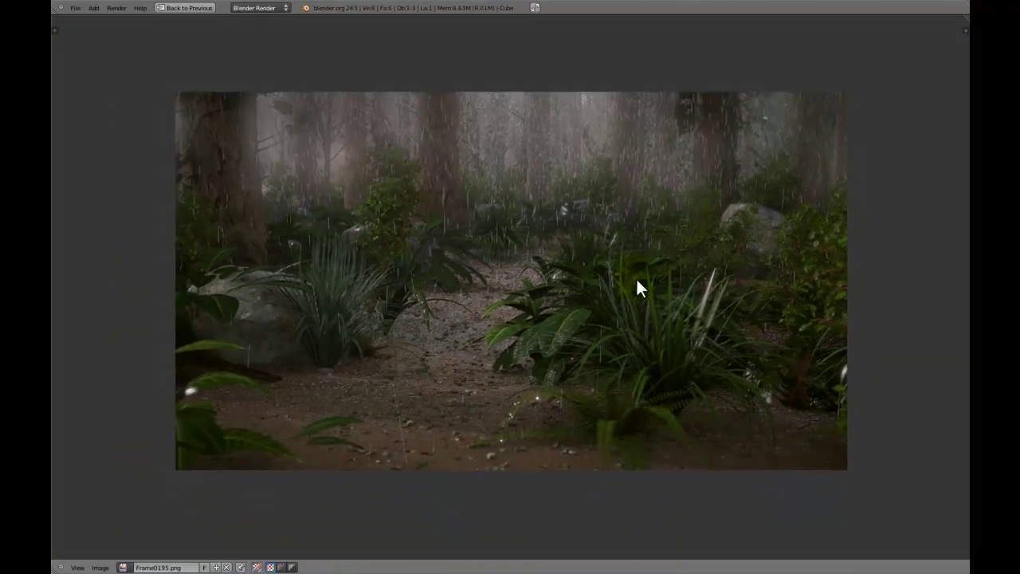
scroll(635, 276, up, 1)
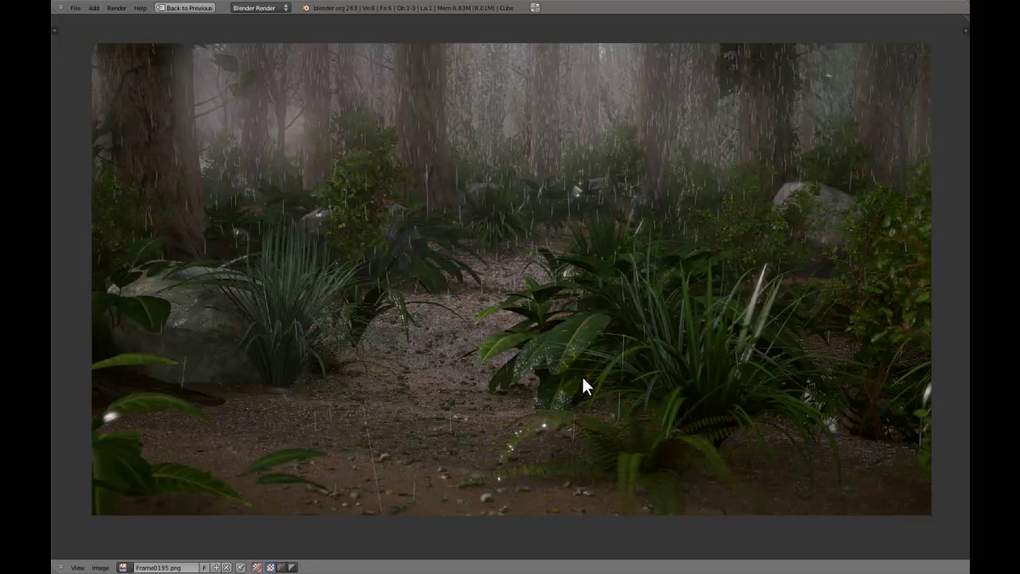
middle_drag(520, 302, 648, 349)
scroll(629, 350, up, 2)
scroll(629, 348, down, 2)
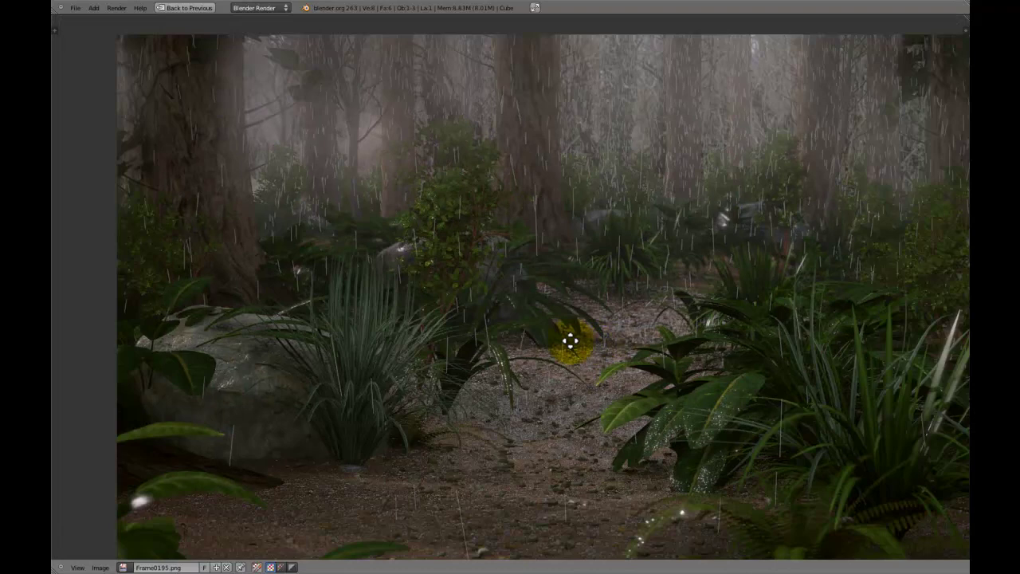
mouse_move(568, 342)
middle_down()
mouse_move(549, 324)
mouse_move(579, 346)
middle_up()
scroll(582, 351, up, 2)
scroll(563, 176, up, 1)
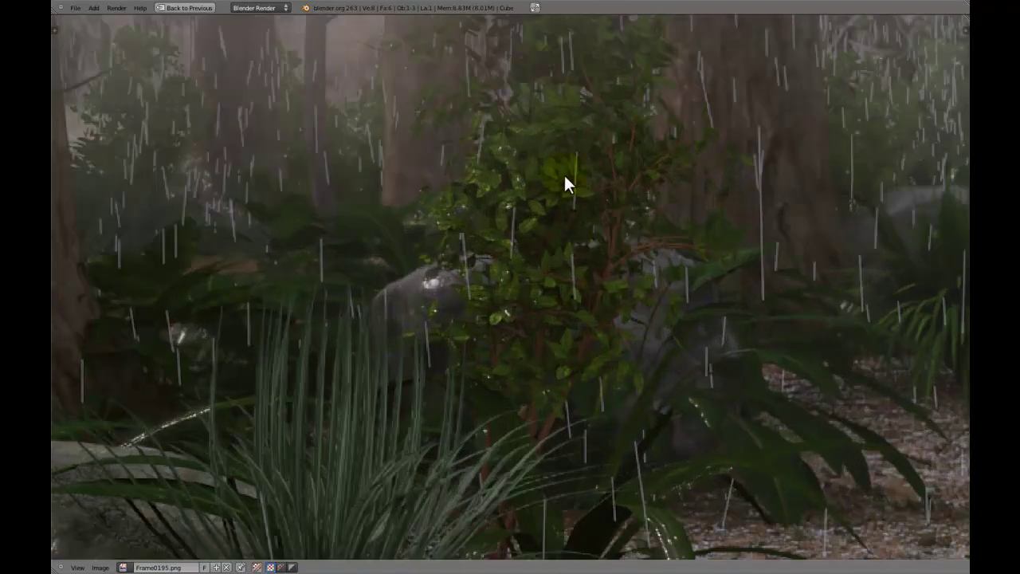
middle_drag(524, 327, 523, 455)
scroll(552, 321, up, 1)
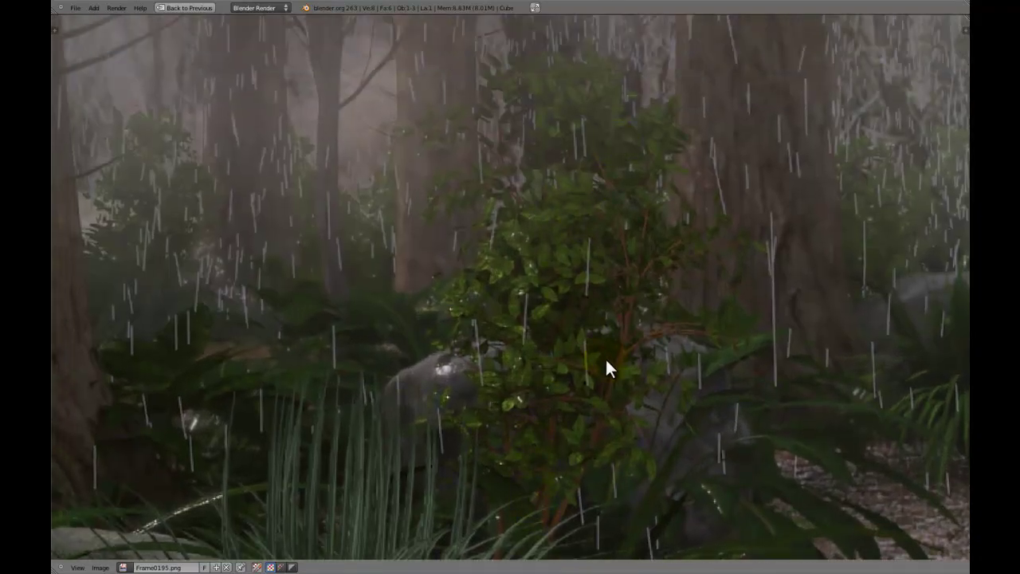
scroll(677, 374, down, 5)
middle_drag(717, 387, 311, 293)
scroll(542, 257, up, 2)
middle_drag(542, 257, 645, 234)
scroll(645, 235, up, 2)
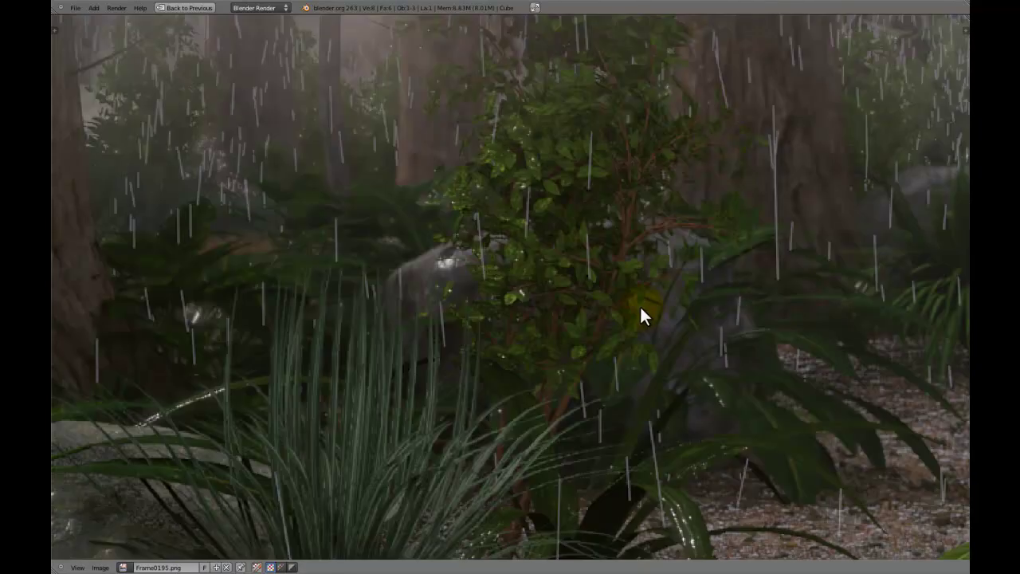
scroll(550, 299, down, 3)
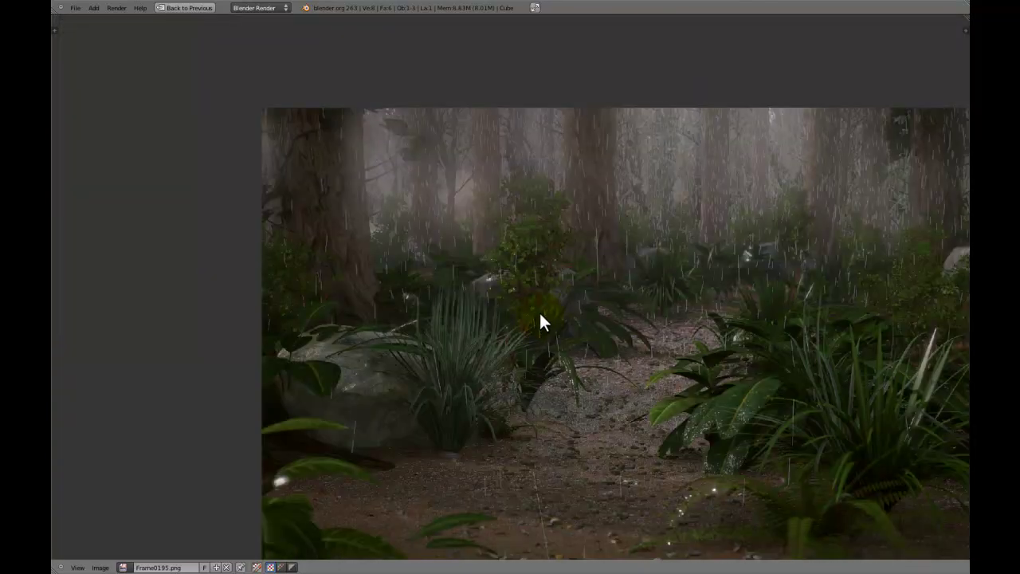
middle_drag(539, 321, 373, 348)
scroll(374, 341, up, 1)
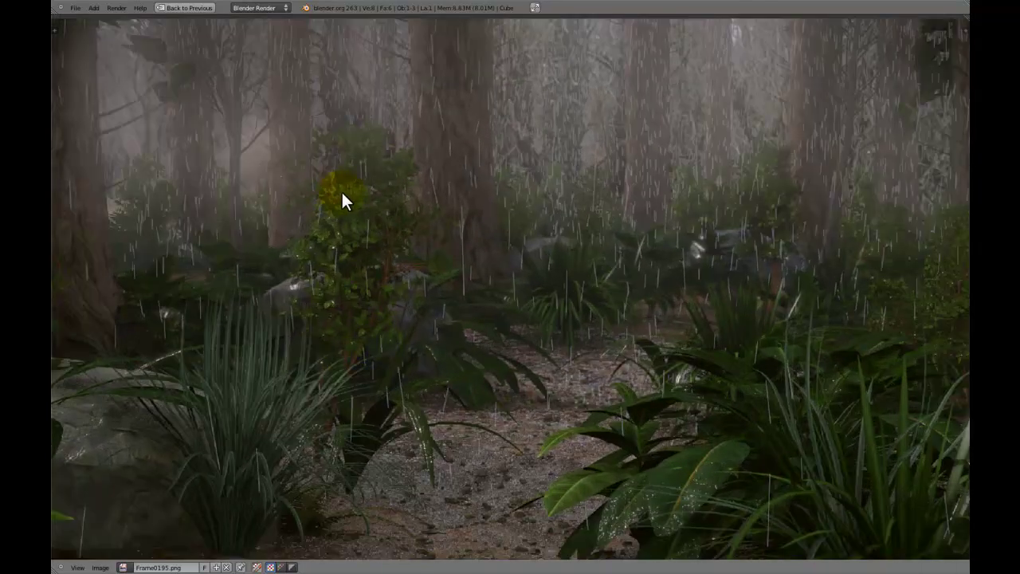
middle_drag(380, 239, 485, 290)
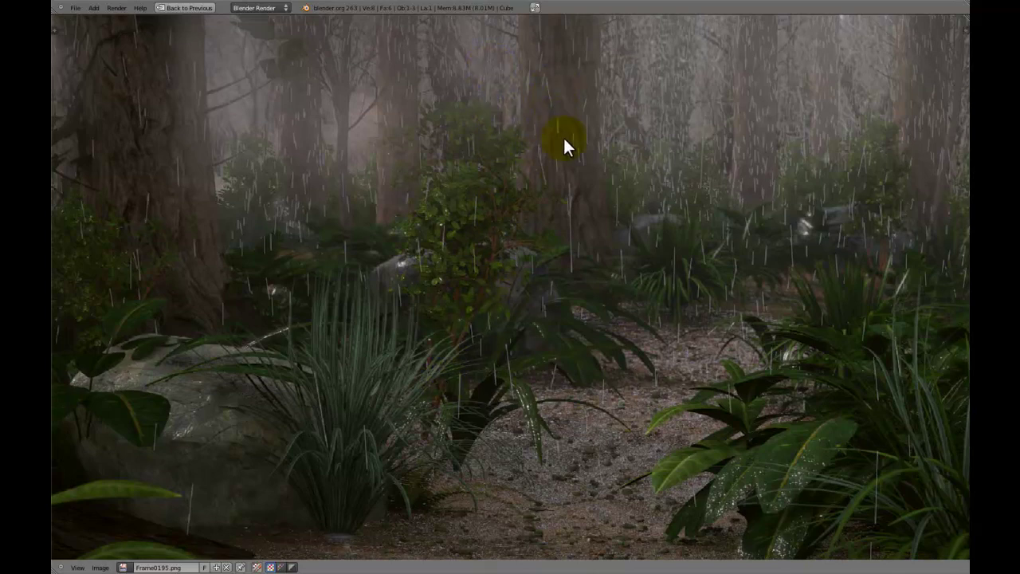
scroll(562, 139, down, 3)
middle_drag(630, 239, 565, 234)
scroll(564, 230, up, 2)
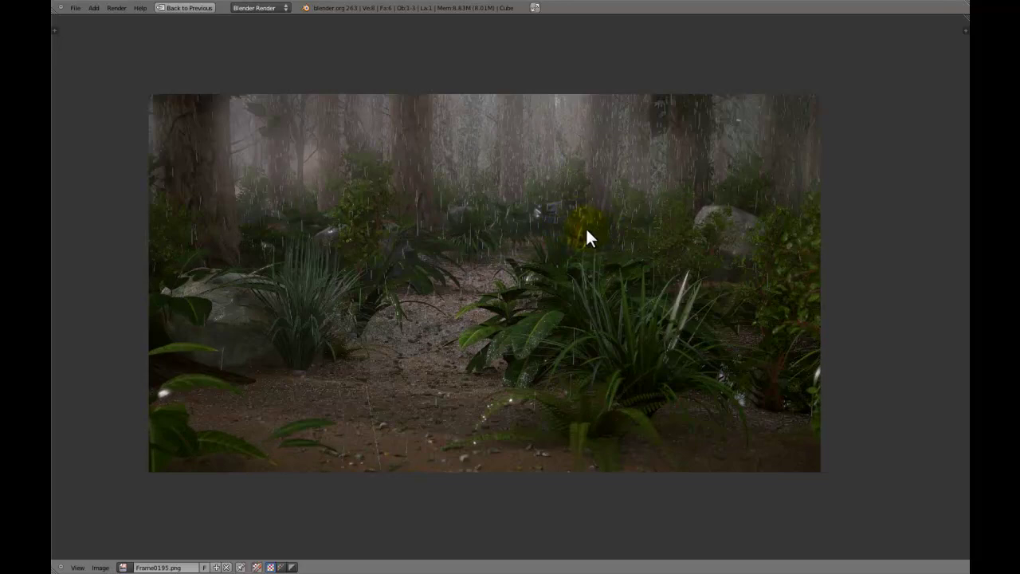
Restore the multi-editor layout and merge the image editor's area into the 3D view
key(ctrl+Up)
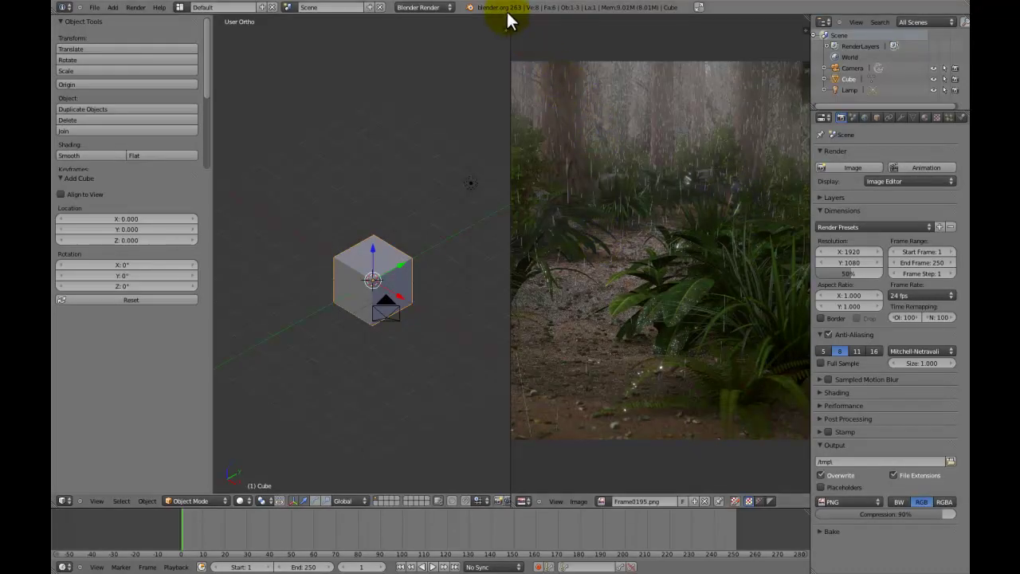
drag(506, 18, 618, 62)
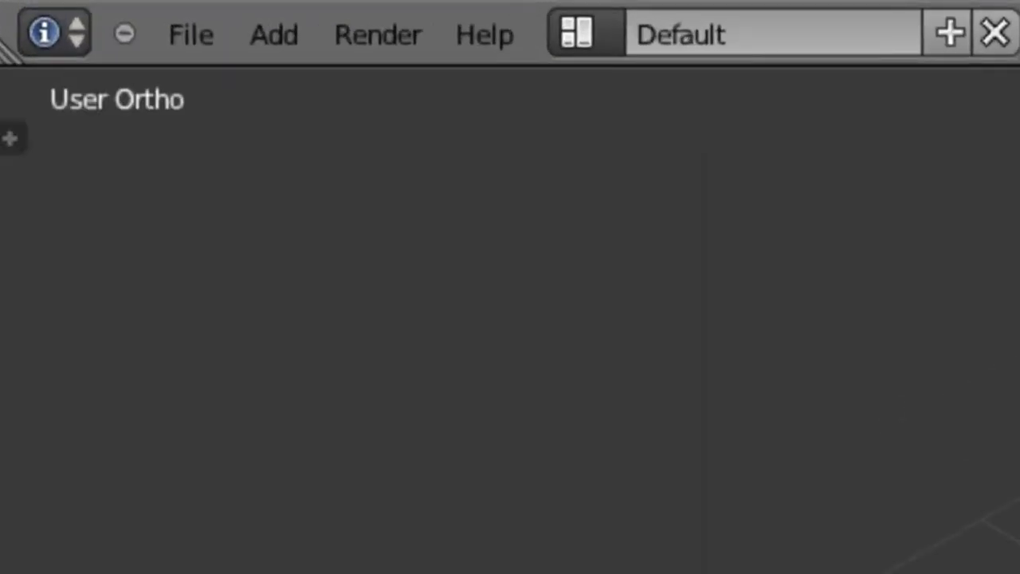
Search the add-ons in the user preferences for "sapling" and make sure Add Curve: Sapling is enabled
click(188, 34)
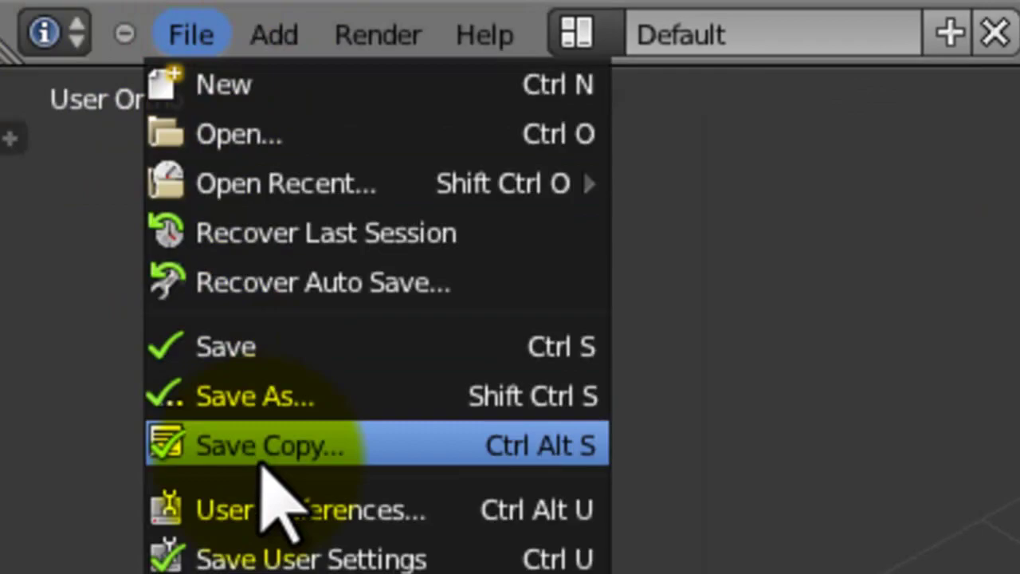
click(265, 506)
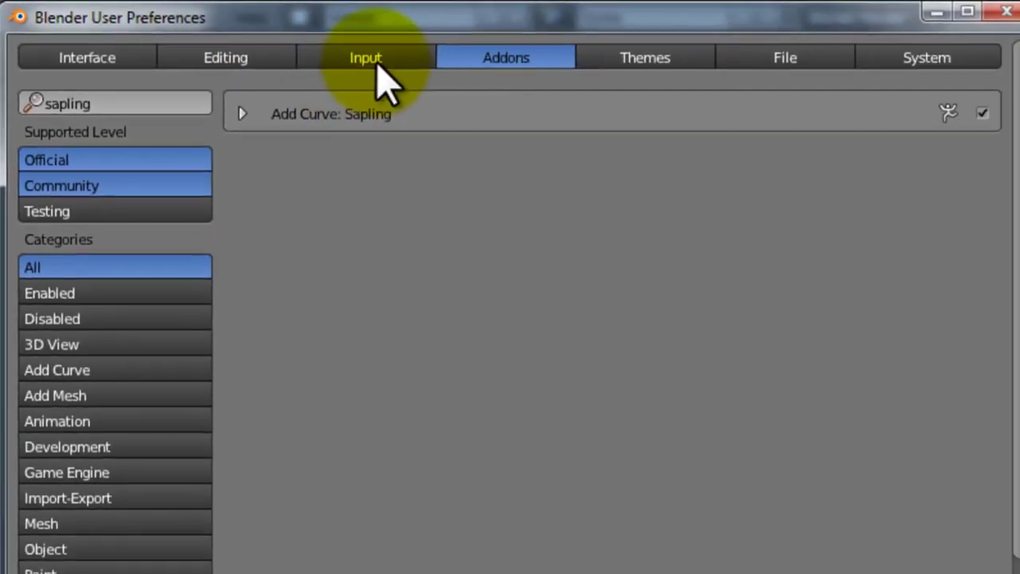
click(377, 62)
click(487, 56)
click(151, 97)
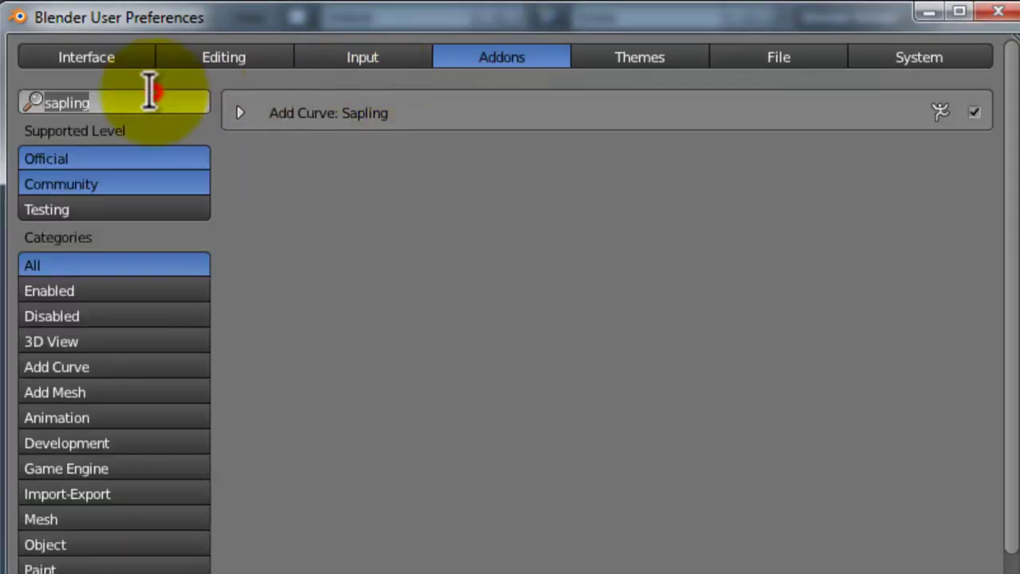
text(sapling)
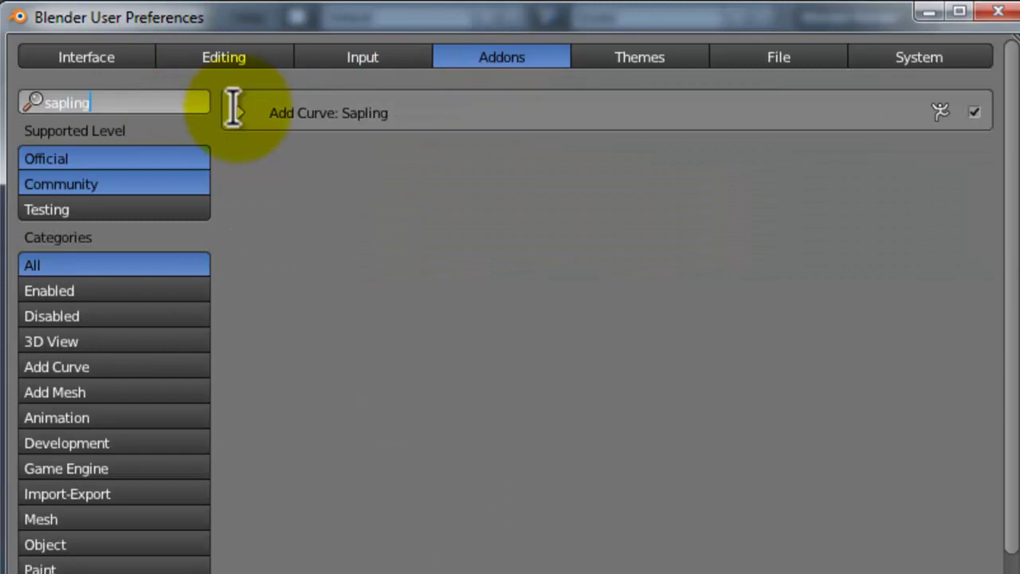
click(973, 114)
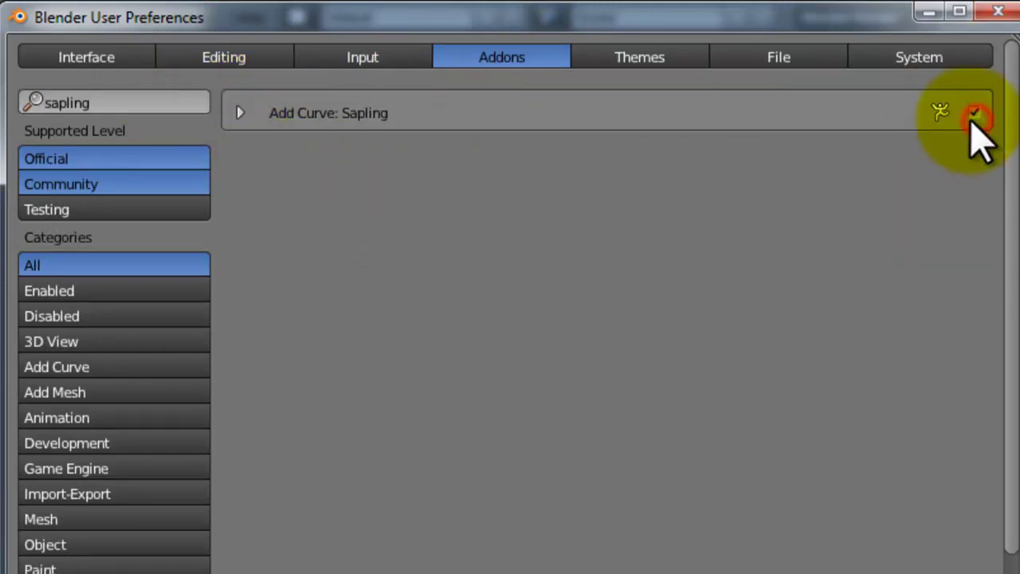
View the details of the Add Curve: Sapling add-on and dismiss the preferences window
click(240, 112)
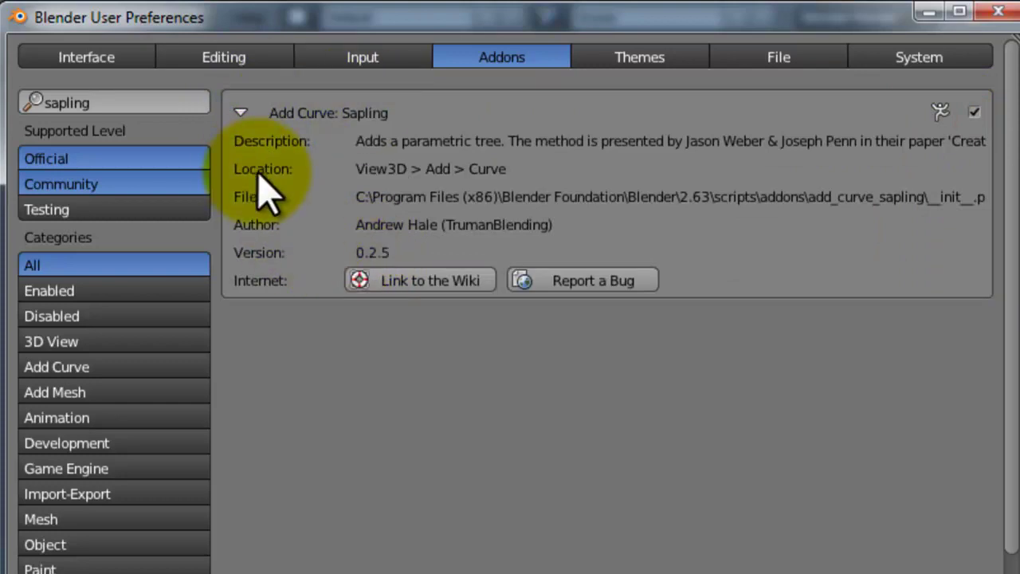
click(494, 114)
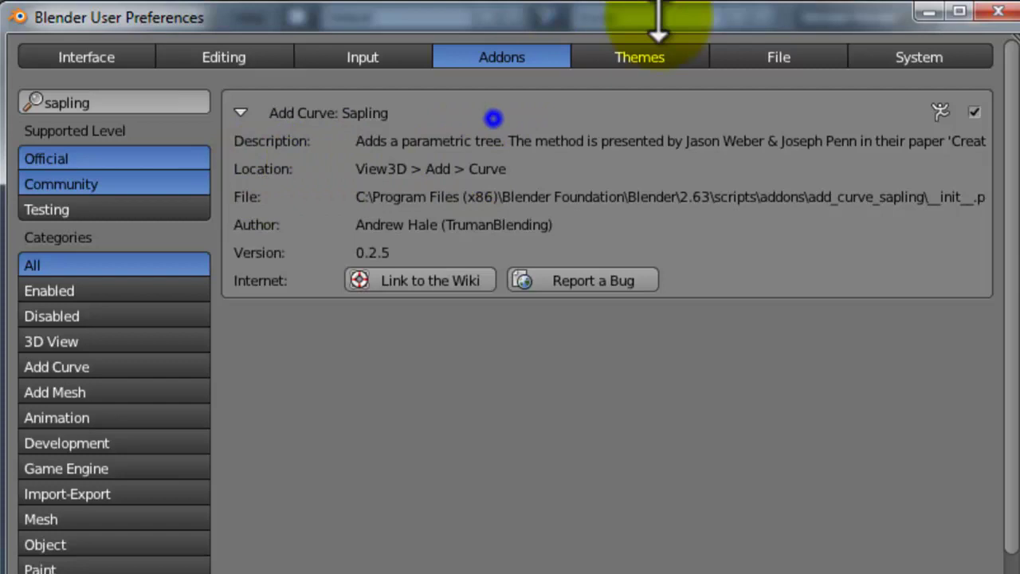
click(938, 14)
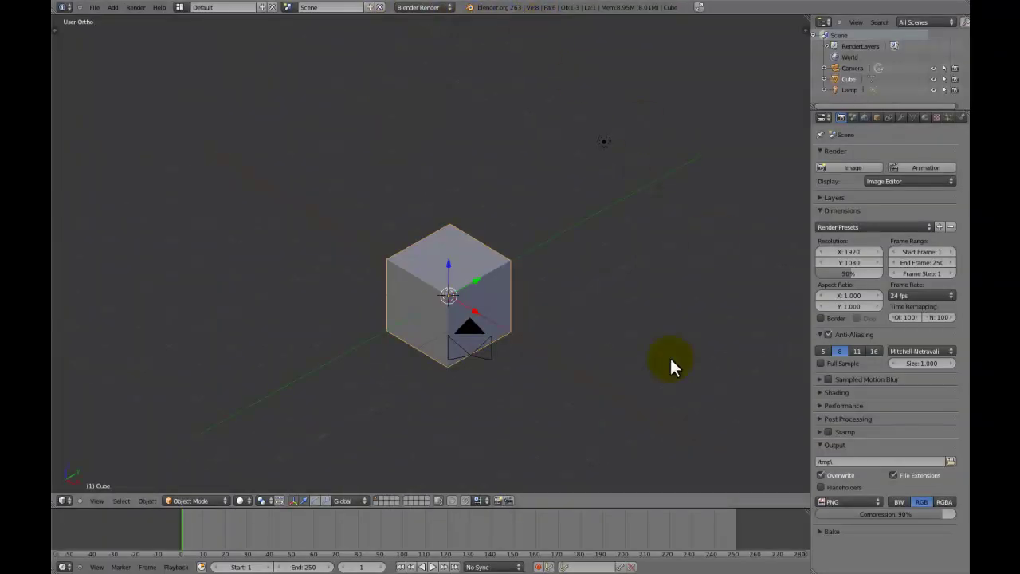
scroll(546, 346, down, 5)
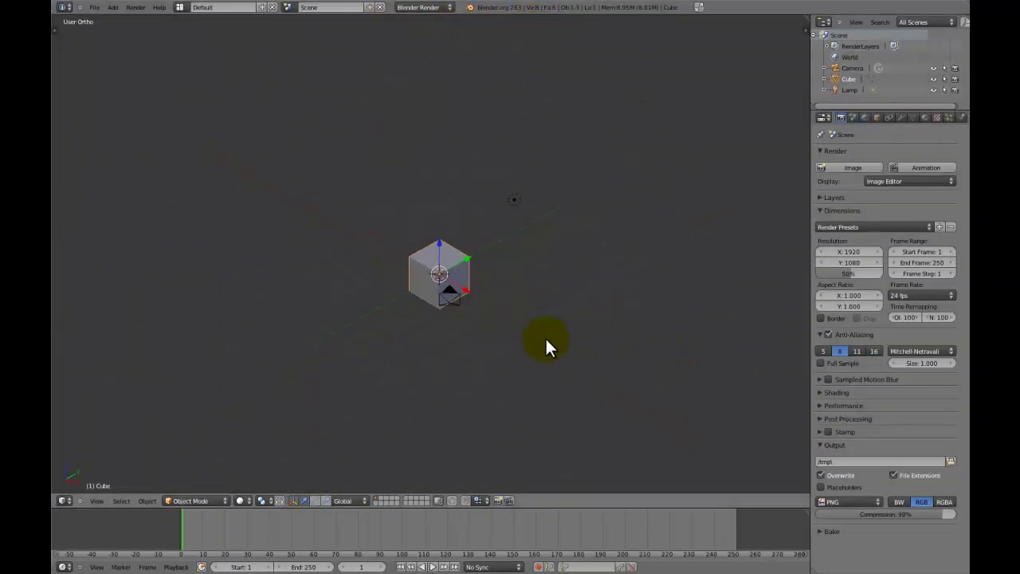
middle_drag(547, 346, 490, 356)
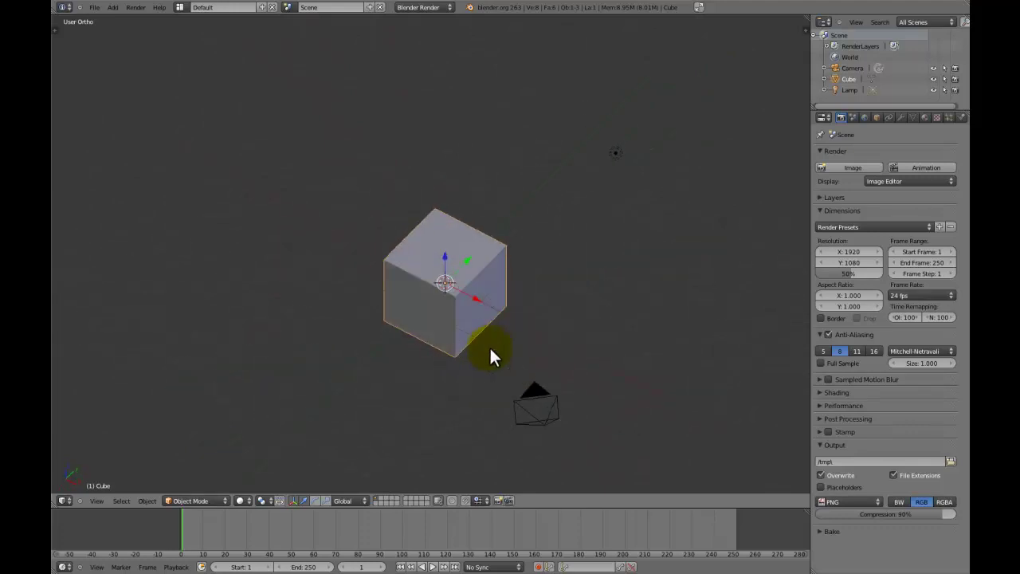
middle_drag(433, 372, 467, 357)
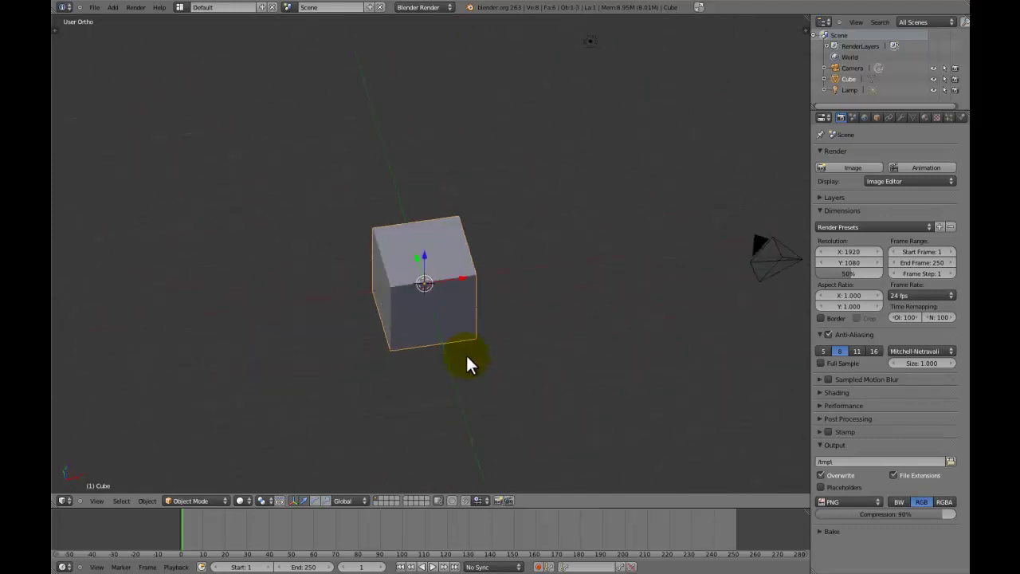
Delete the default cube from the scene
key(KP_7)
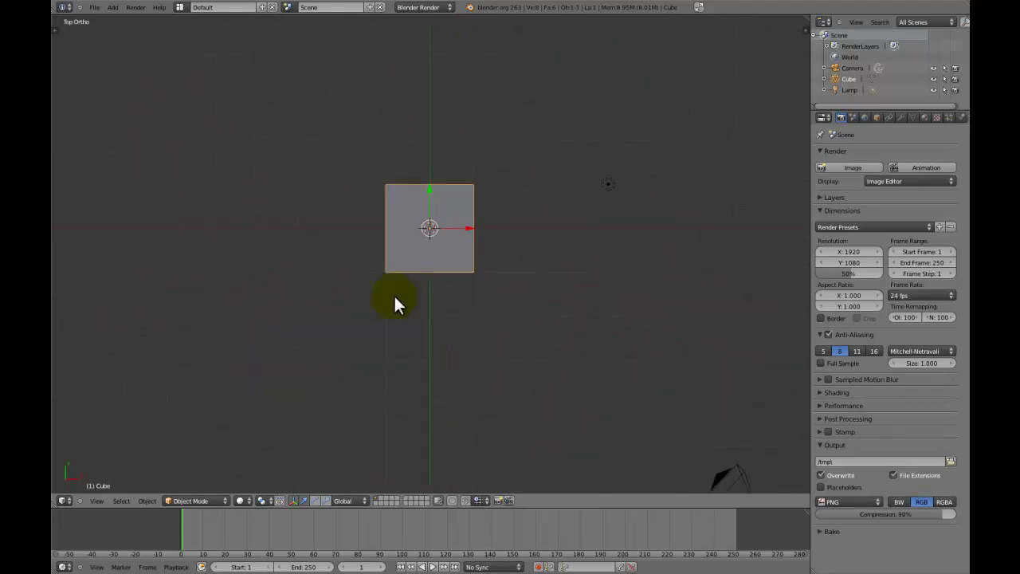
shift+middle_drag(514, 221, 531, 273)
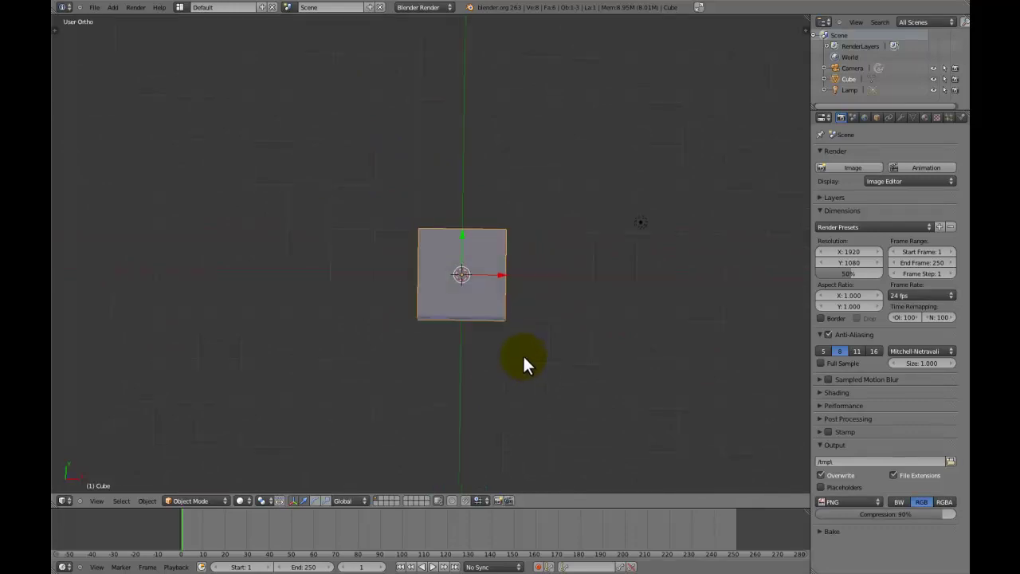
middle_drag(522, 355, 432, 211)
key(x)
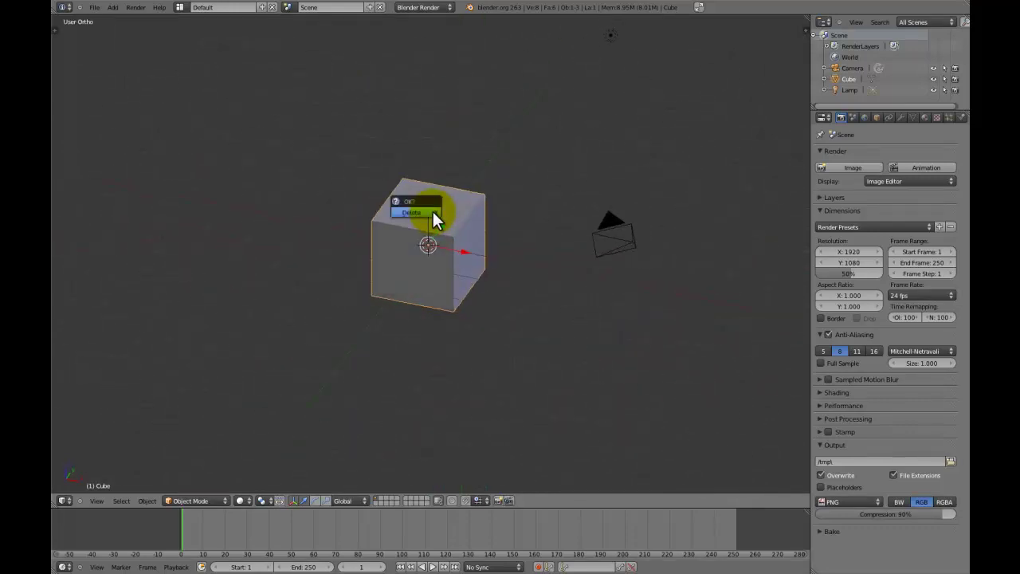
click(432, 212)
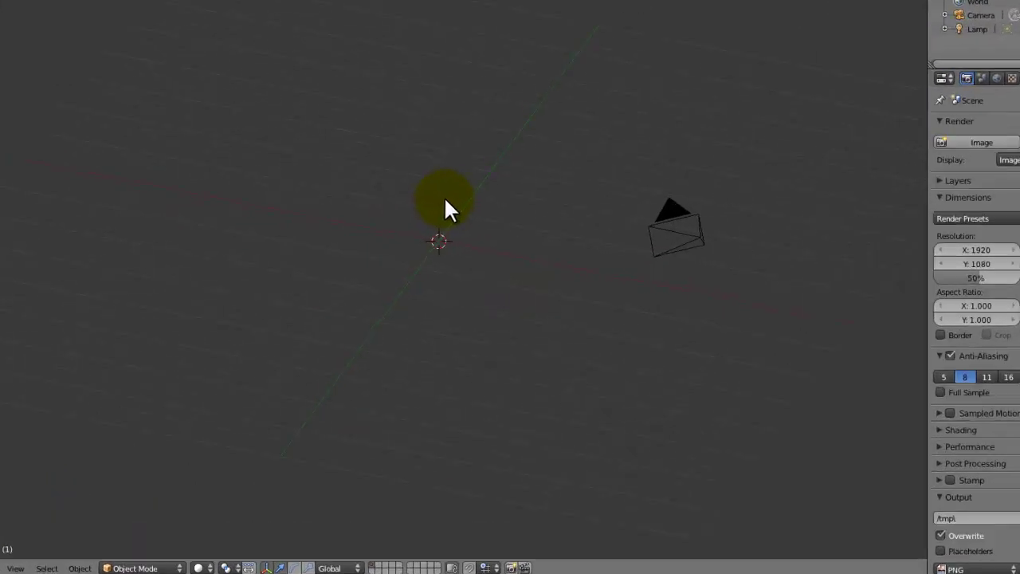
Add a Sapling tree curve to the empty scene at the 3D cursor
key(shift+a)
mouse_move(432, 213)
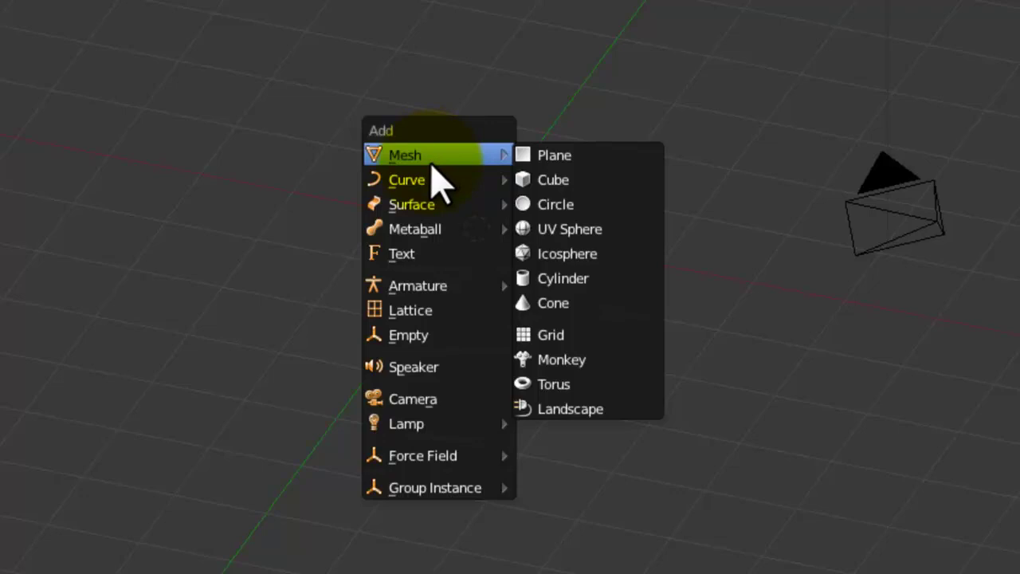
mouse_move(433, 177)
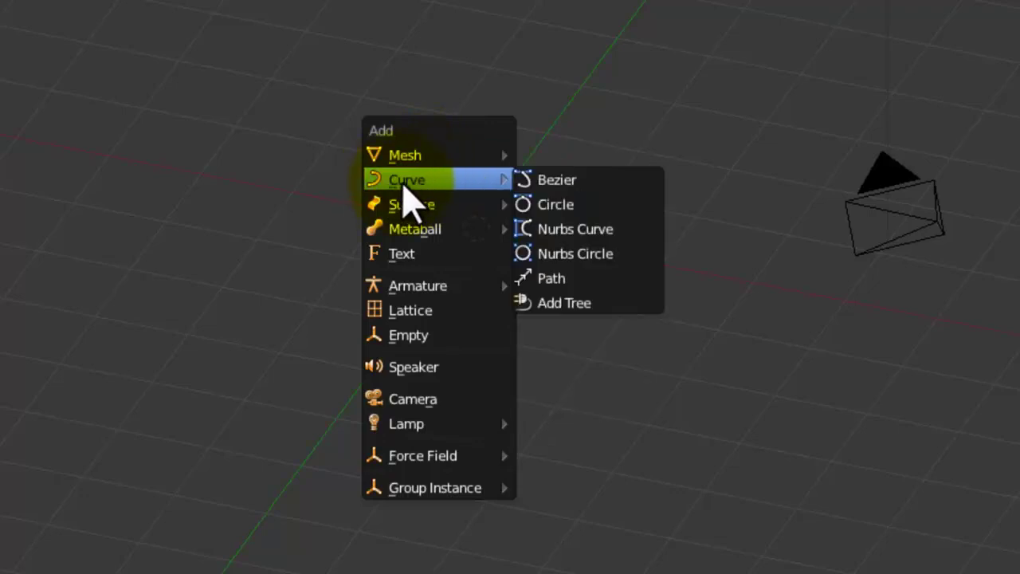
click(555, 306)
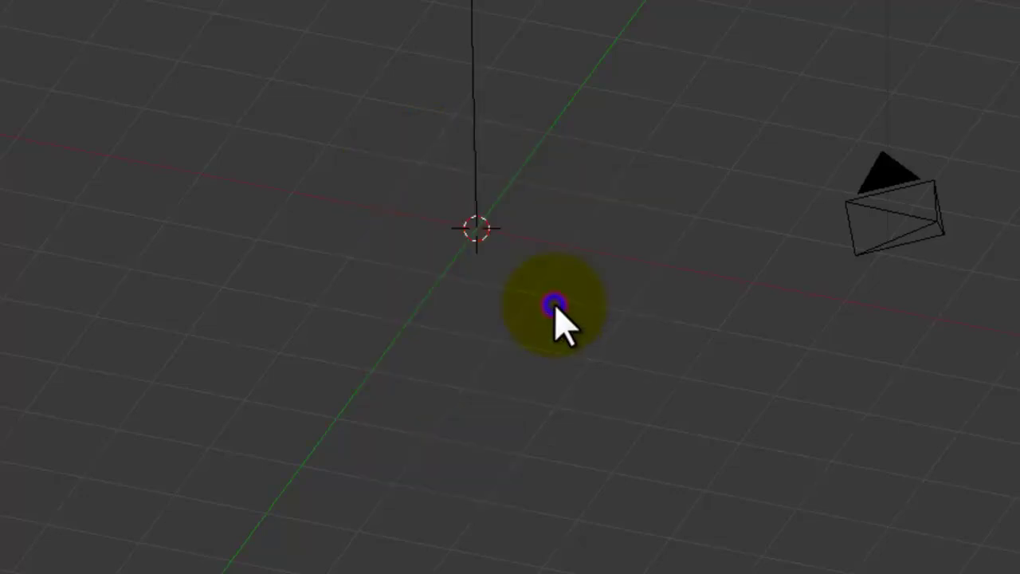
shift+middle_drag(471, 123, 558, 296)
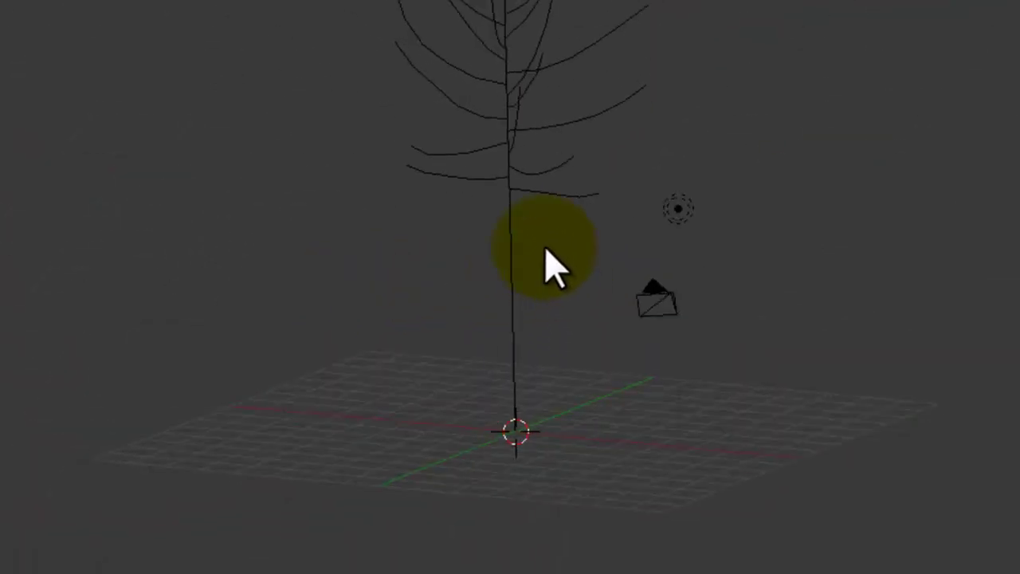
Select the new tree curve and examine its trunk and branches from several angles in orthographic view
right_click(523, 225)
key(KP_5)
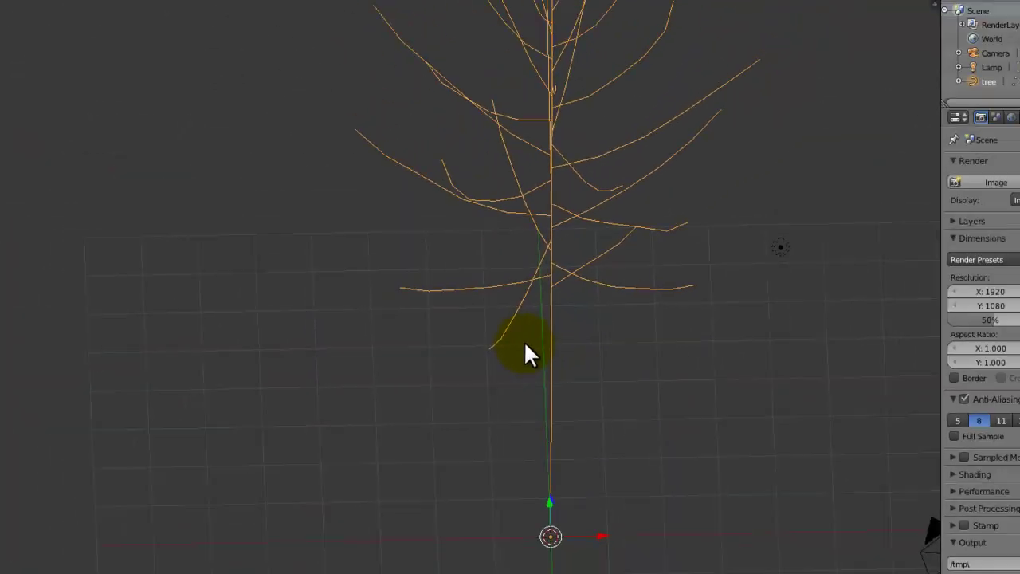
scroll(518, 340, up, 3)
scroll(478, 347, down, 5)
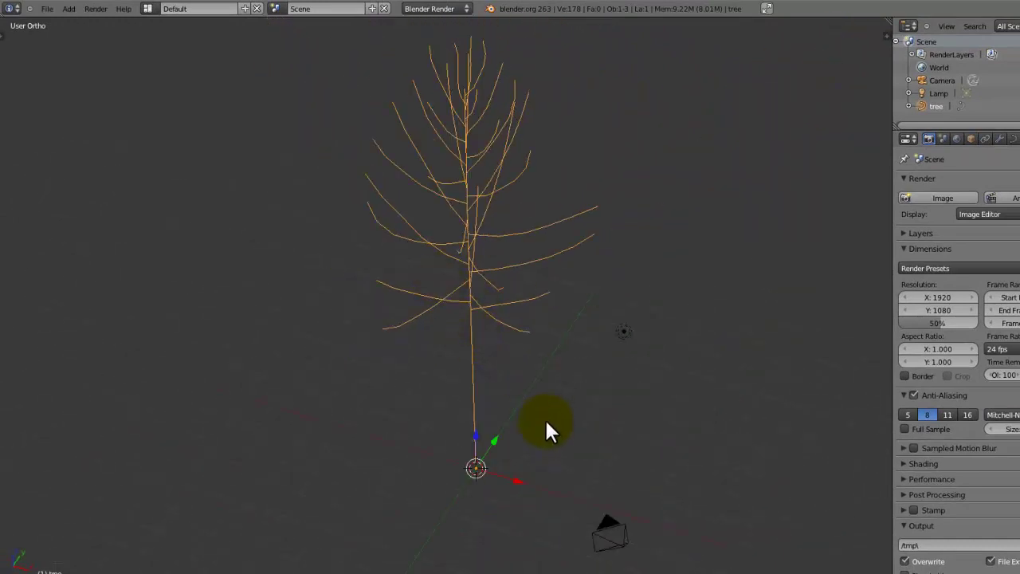
middle_drag(547, 425, 561, 384)
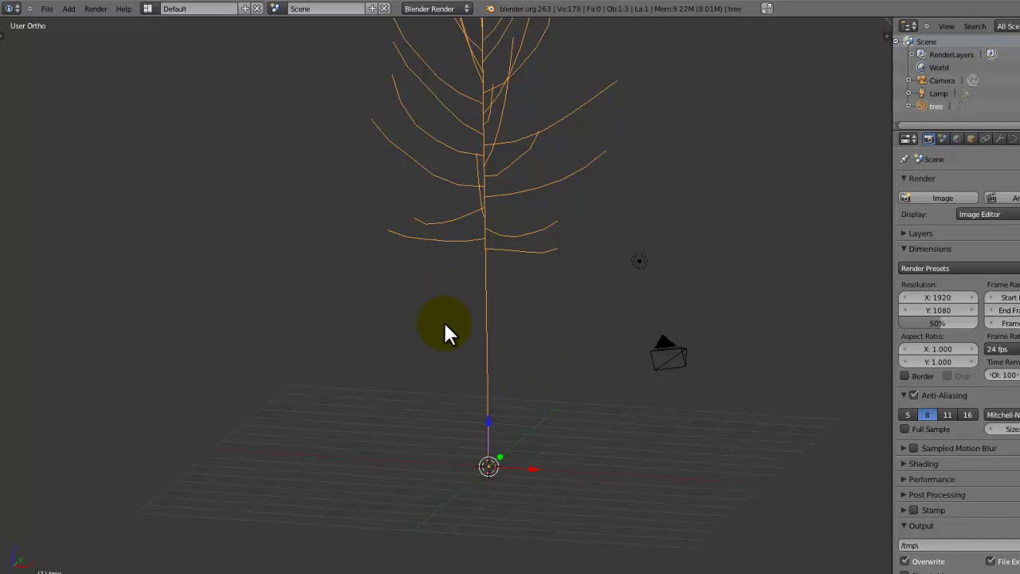
Show the object tools beside the 3D view, and delete the tree after moving it aside
key(t)
key(g)
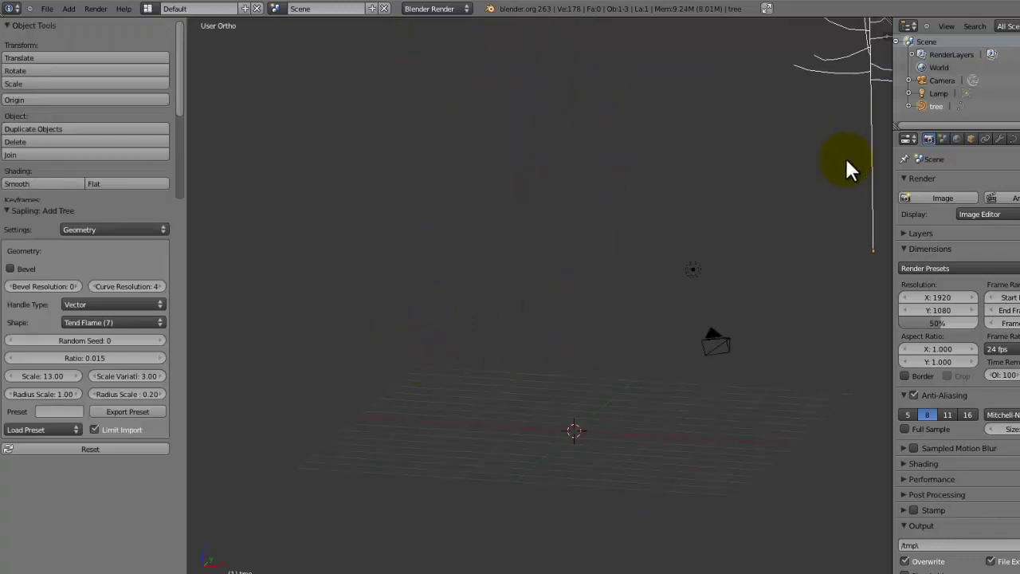
click(801, 223)
key(x)
click(479, 301)
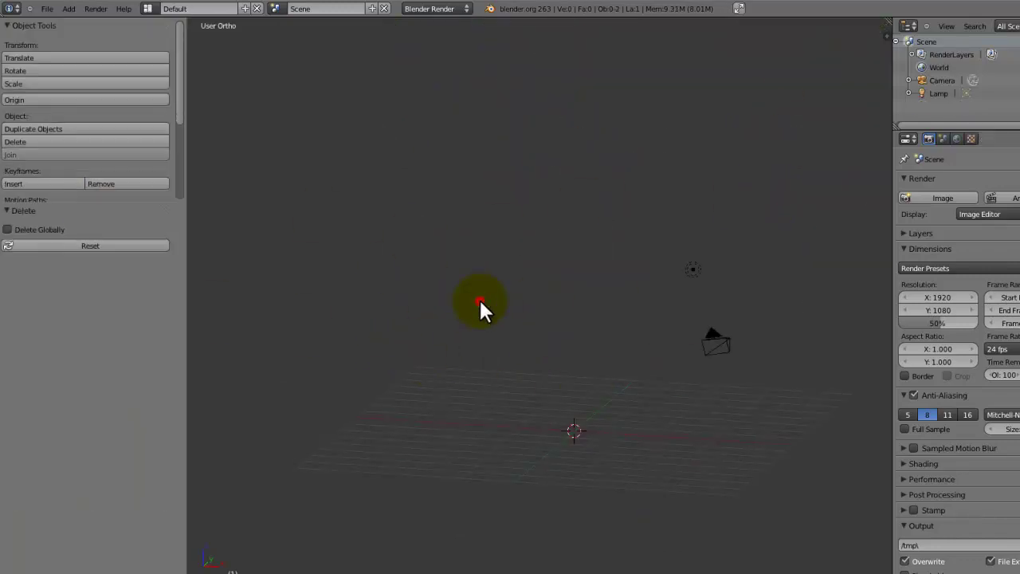
Add a fresh Sapling tree curve at the 3D cursor
key(shift+a)
mouse_move(479, 302)
click(513, 368)
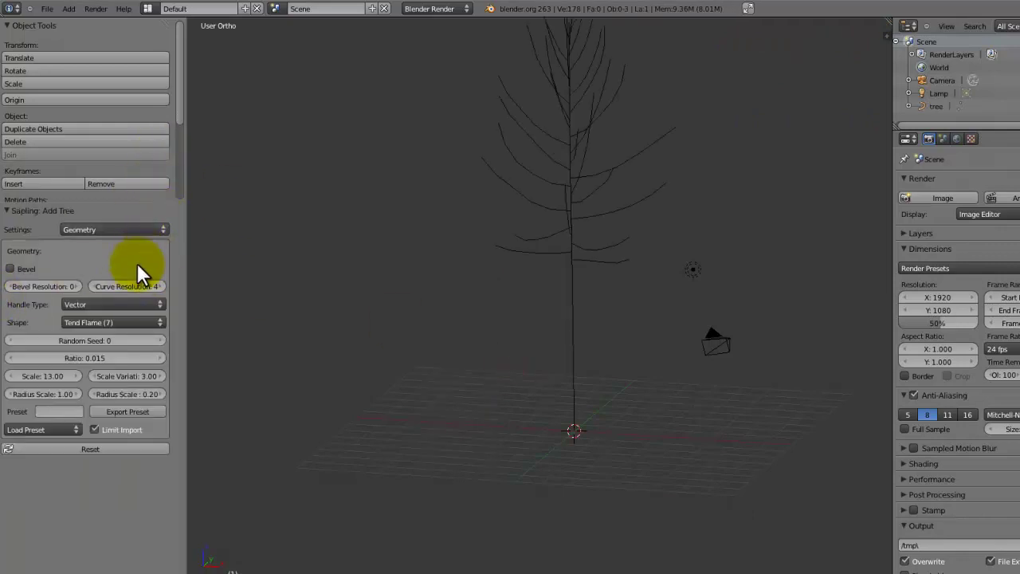
Enable Bevel in the tree's Geometry settings to give the trunk and branches thickness
scroll(544, 271, up, 2)
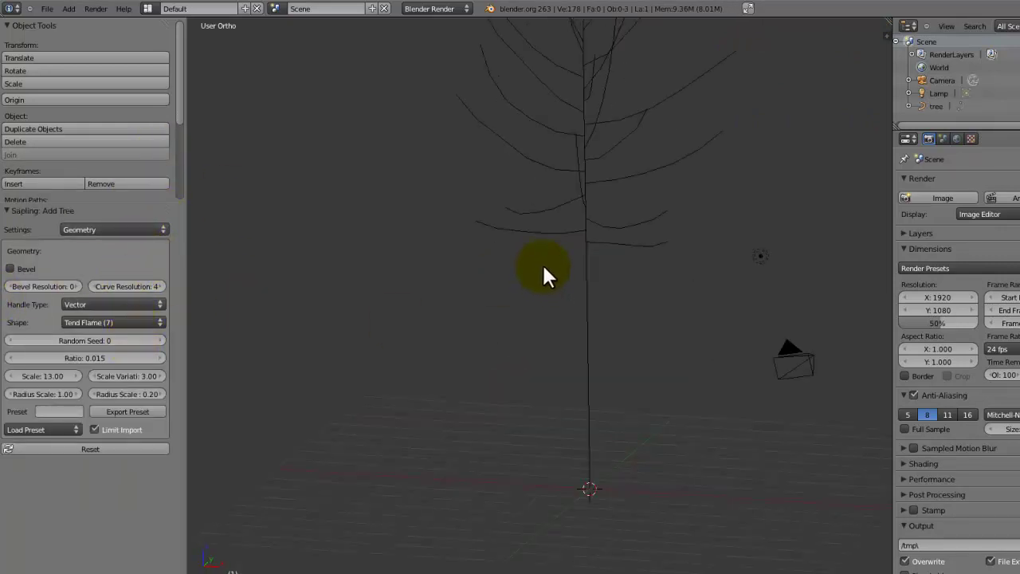
scroll(608, 261, down, 2)
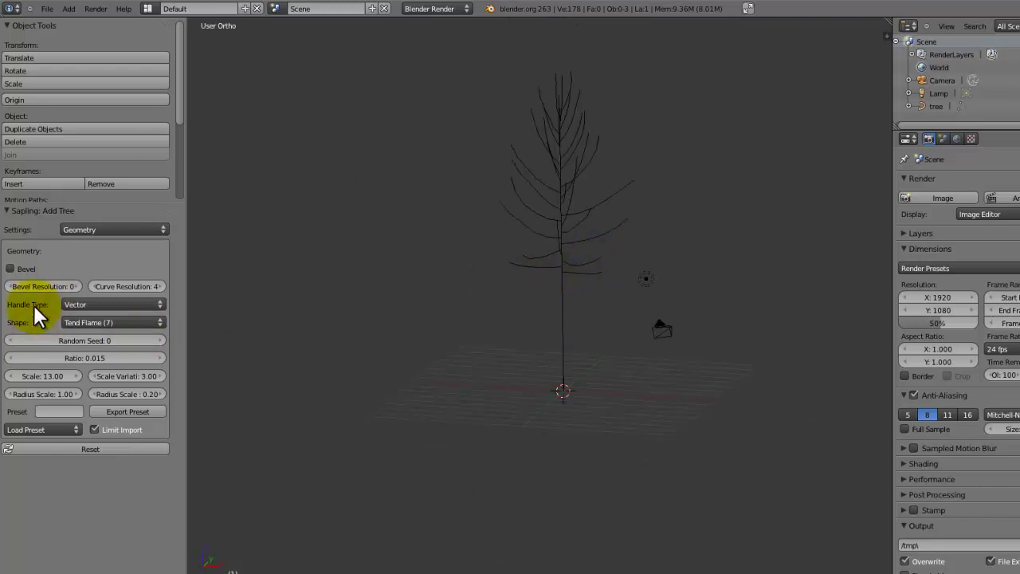
middle_drag(536, 246, 402, 293)
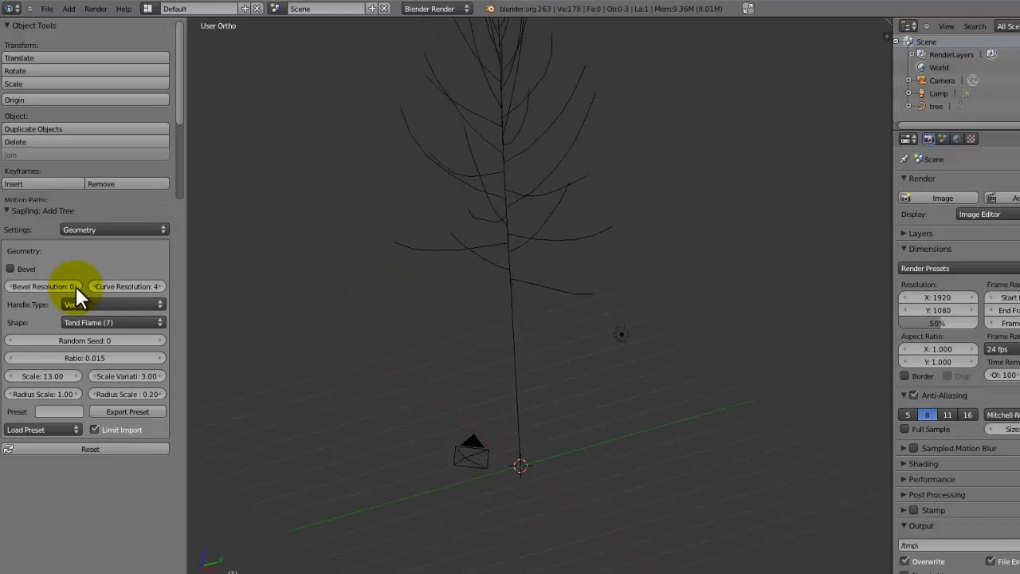
click(29, 269)
middle_drag(421, 217, 209, 328)
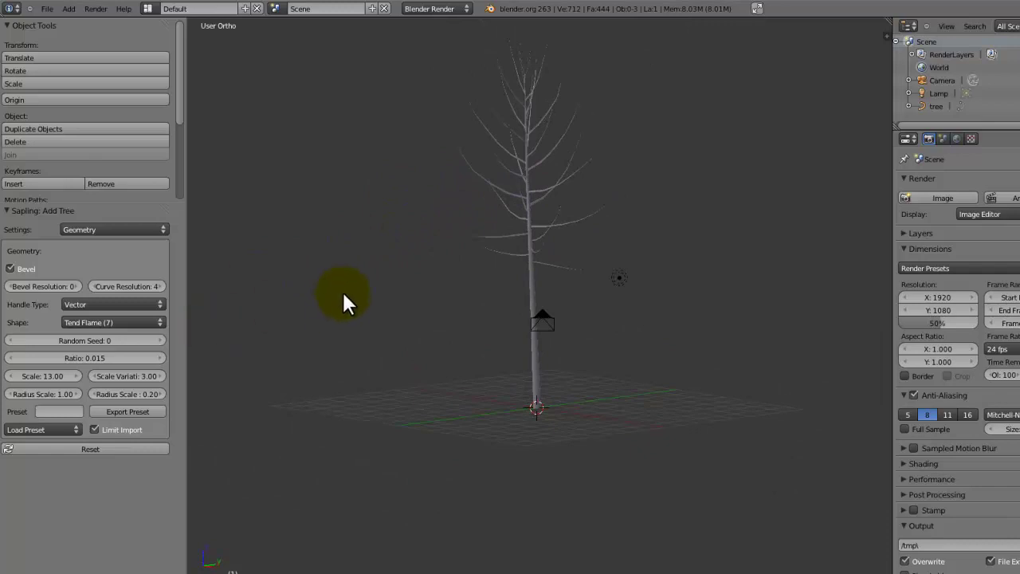
middle_drag(344, 294, 56, 400)
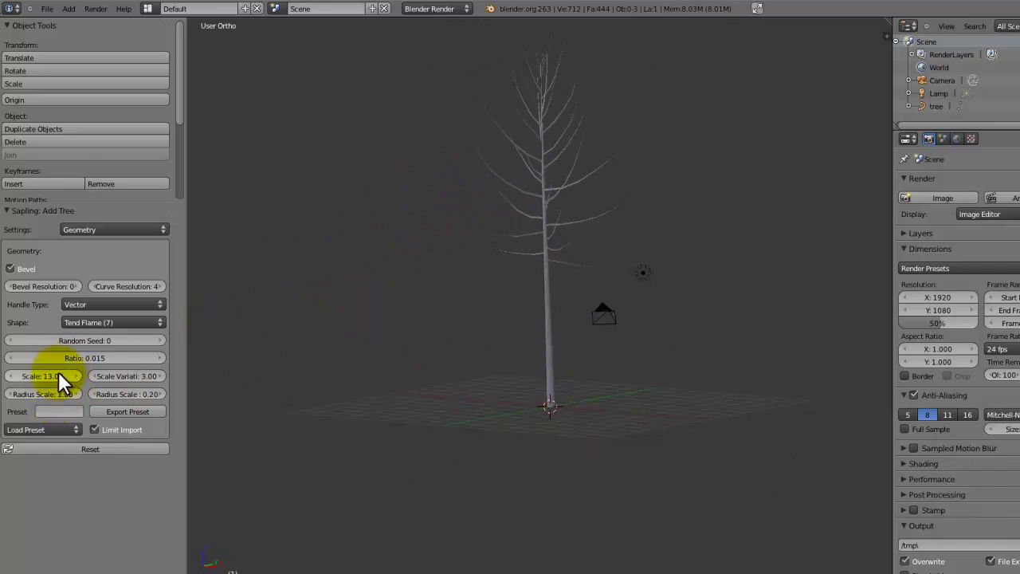
Reduce the tree's Scale in the Geometry settings to 0.00
drag(58, 372, 41, 372)
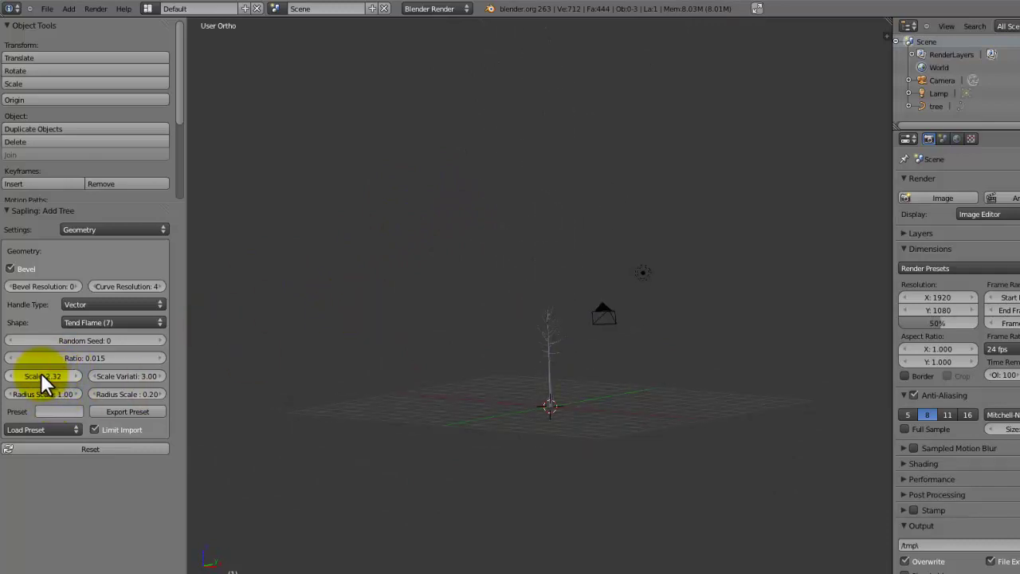
click(43, 374)
text(0)
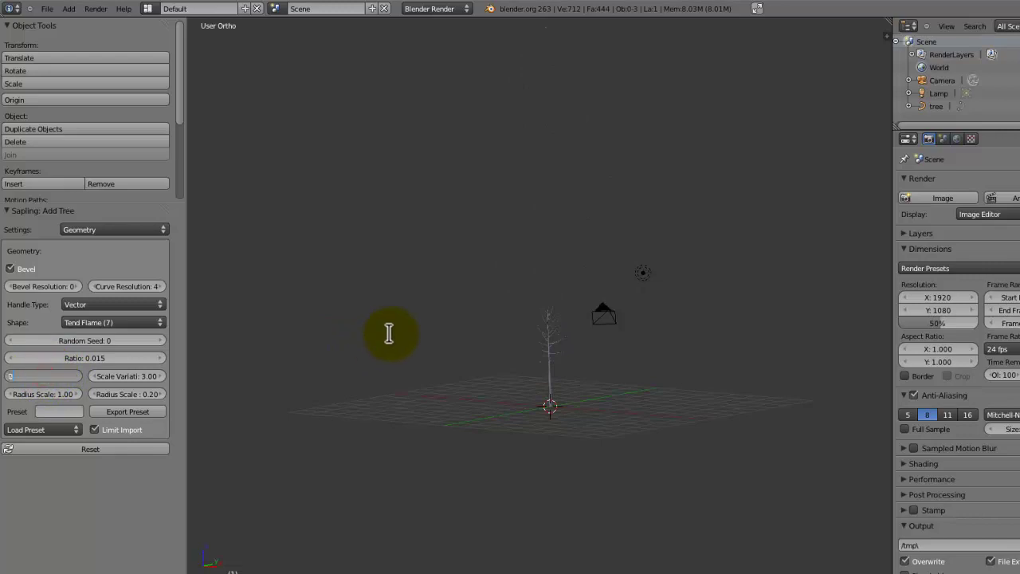
key(Return)
Examine the size and branch structure of the scaled-down tree from the front and at an angle
key(KP_1)
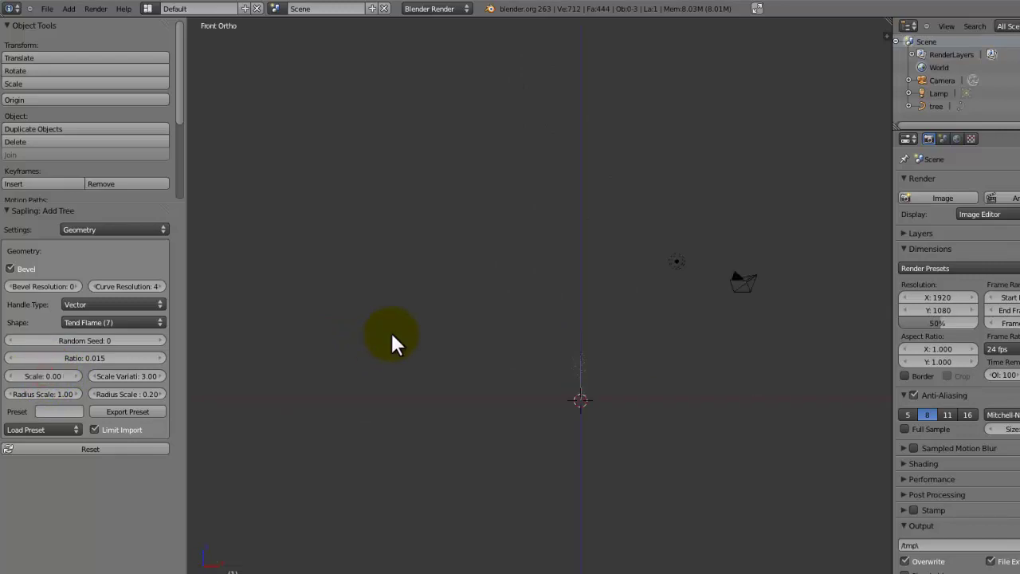
scroll(446, 325, up, 5)
shift+middle_drag(661, 448, 489, 250)
scroll(439, 314, up, 5)
shift+middle_drag(439, 309, 674, 358)
scroll(662, 350, up, 3)
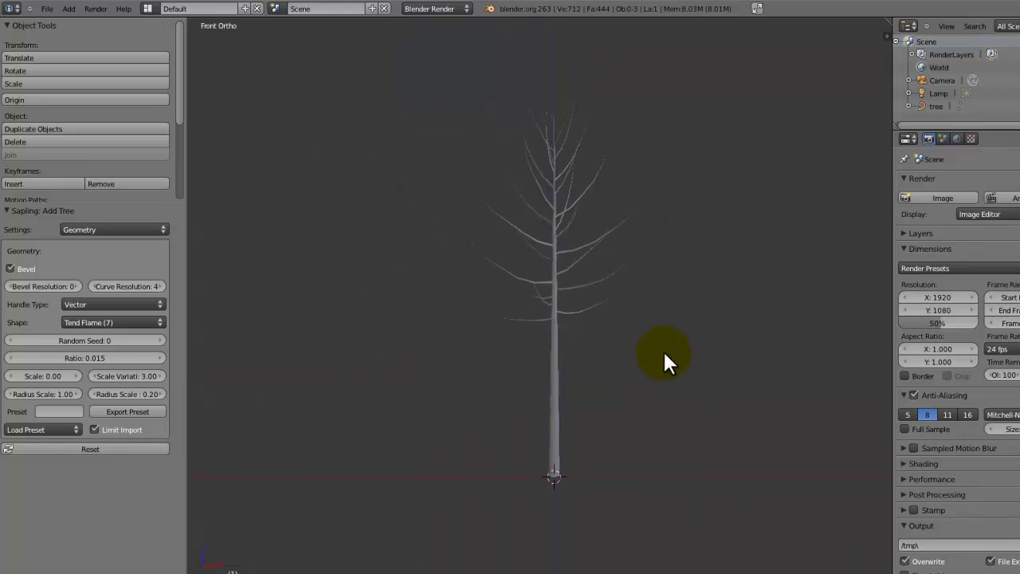
scroll(614, 364, down, 4)
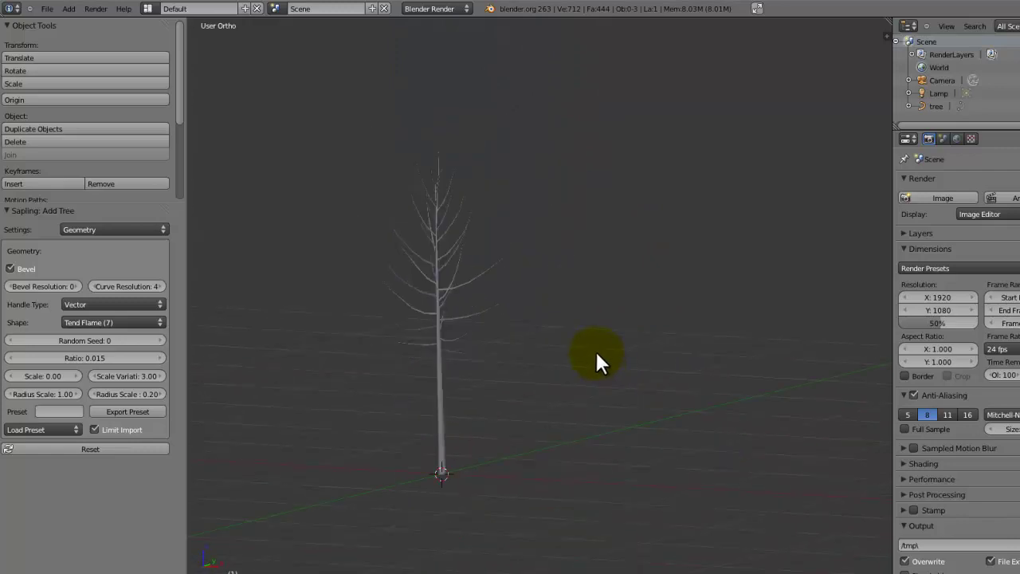
middle_drag(597, 353, 576, 371)
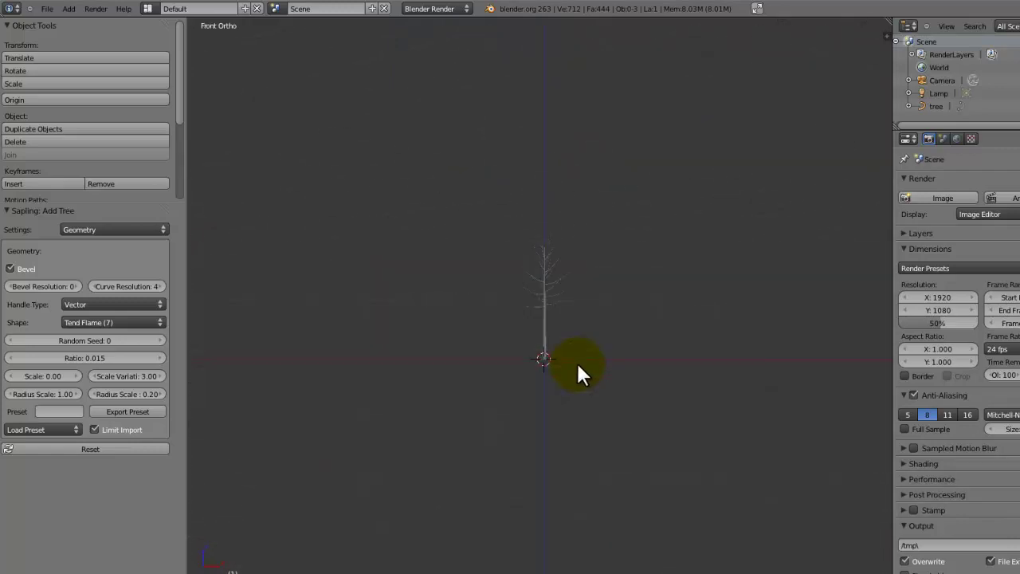
middle_drag(478, 149, 441, 214)
key(KP_1)
scroll(551, 215, up, 7)
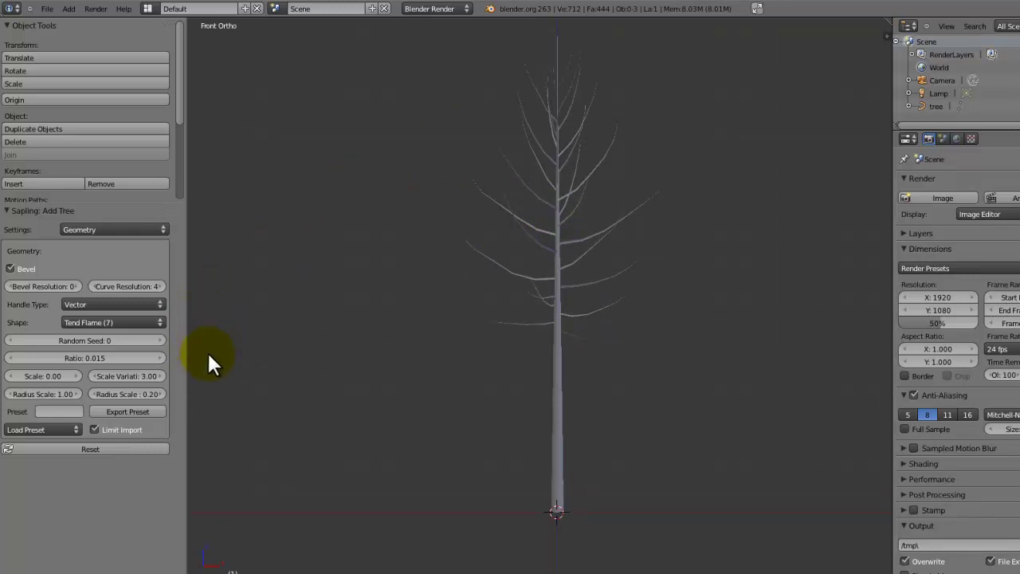
scroll(472, 303, up, 3)
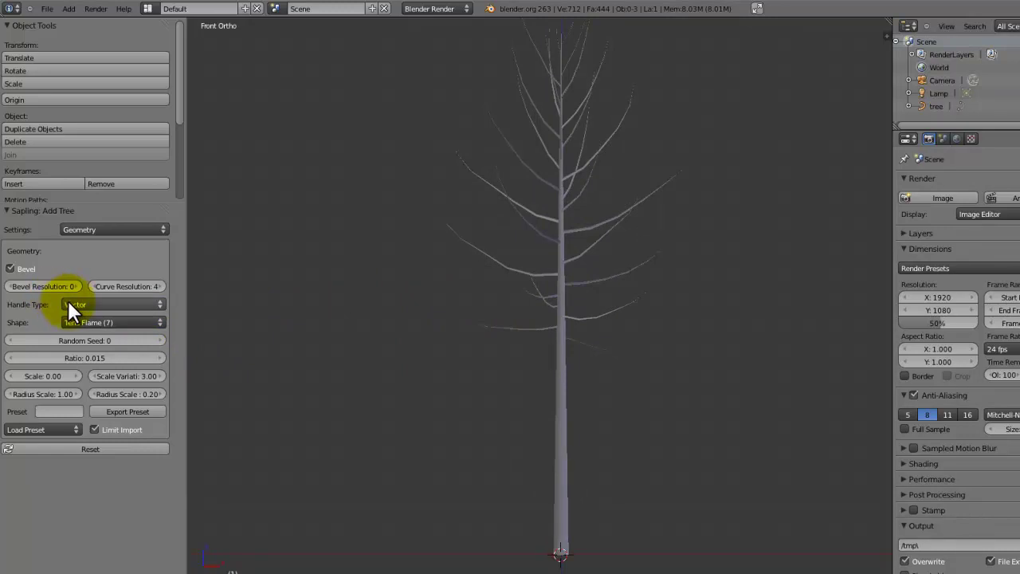
Try the Spherical (1) shape on the tree and switch it back to Tend Flame (7)
click(87, 322)
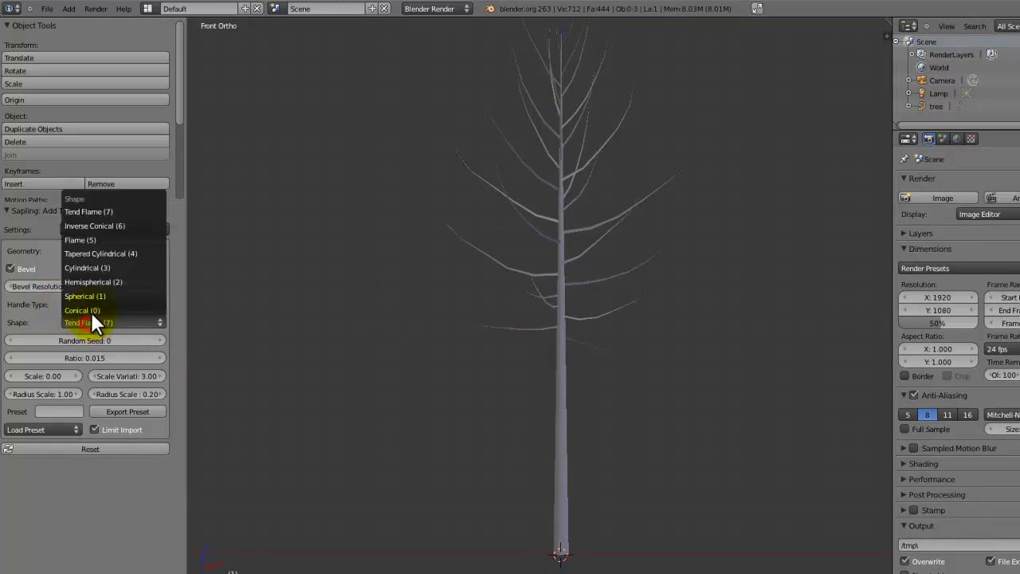
click(95, 297)
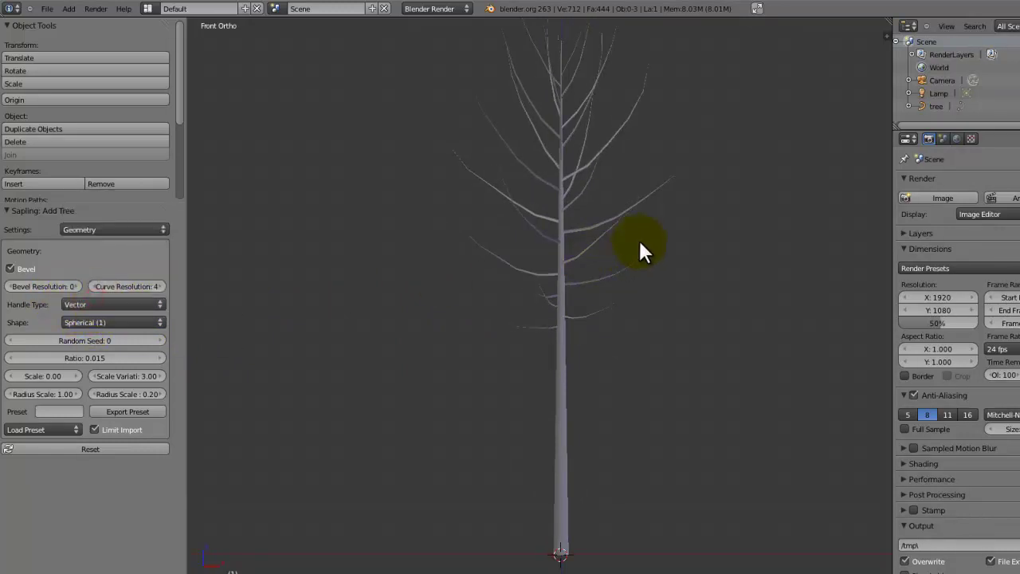
shift+middle_drag(638, 237, 601, 303)
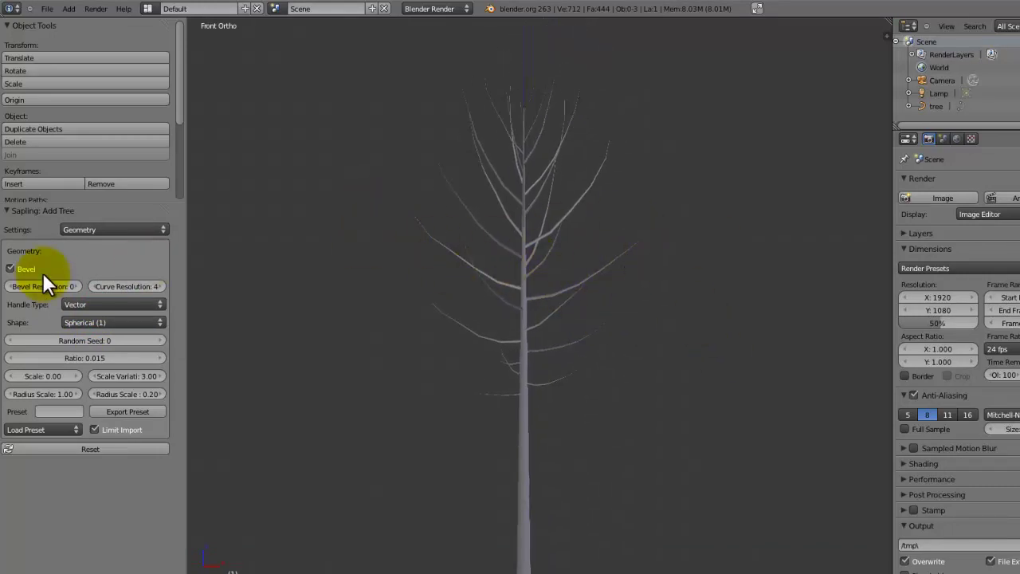
click(108, 322)
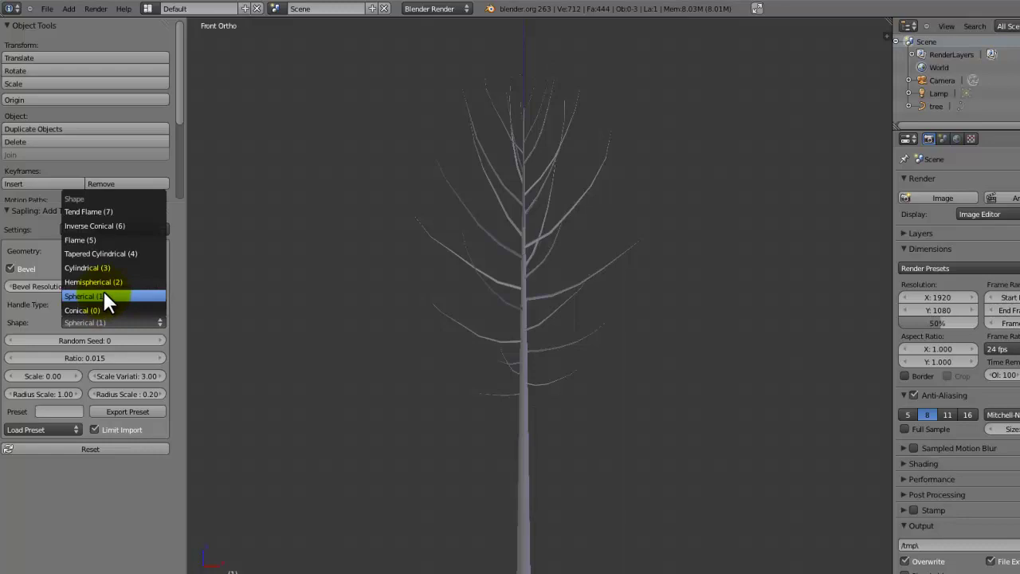
click(105, 211)
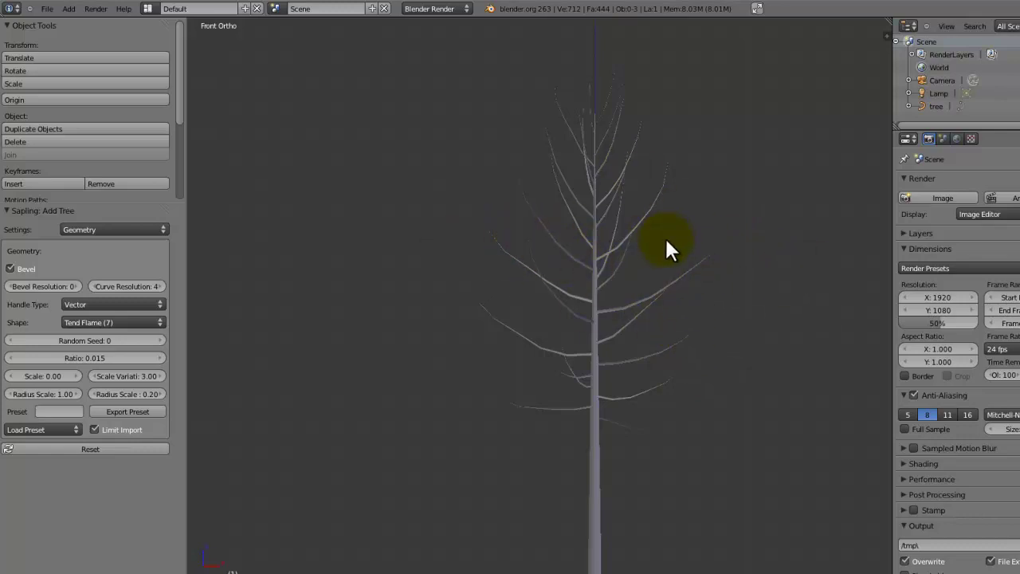
Set the tree's Shape to Spherical (1) and check the branches and trunk
click(104, 322)
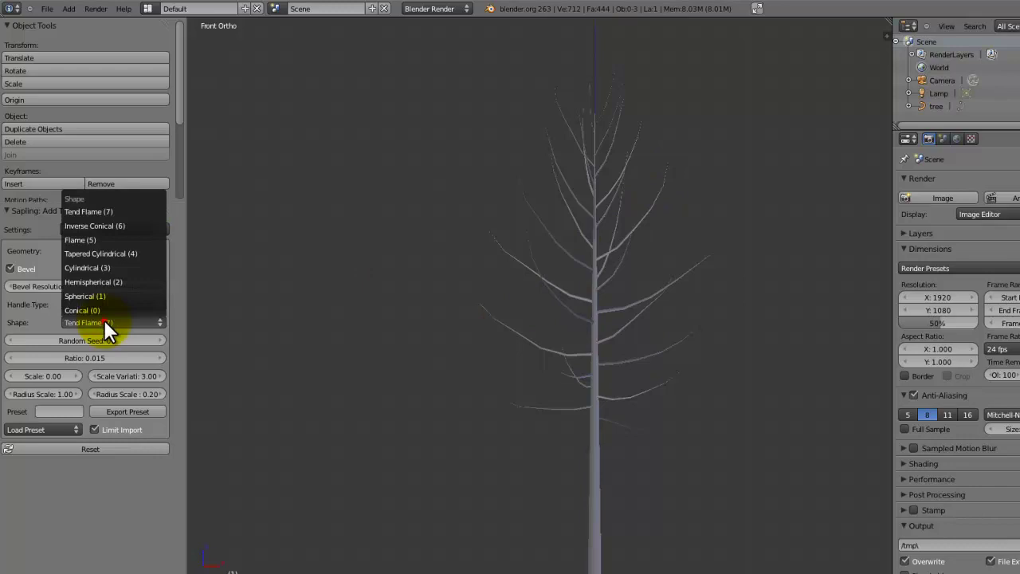
click(108, 296)
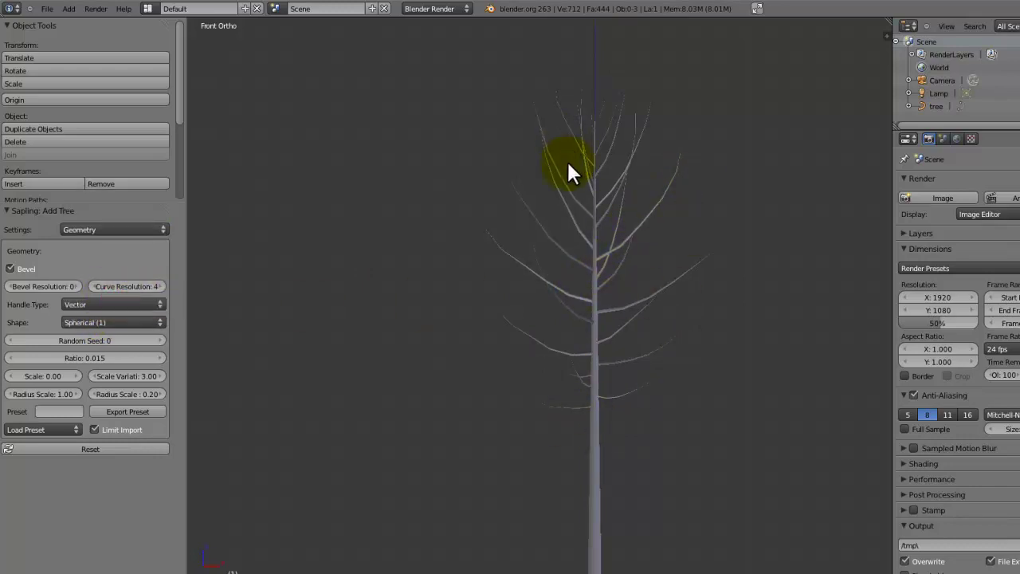
scroll(597, 359, down, 3)
scroll(530, 292, up, 5)
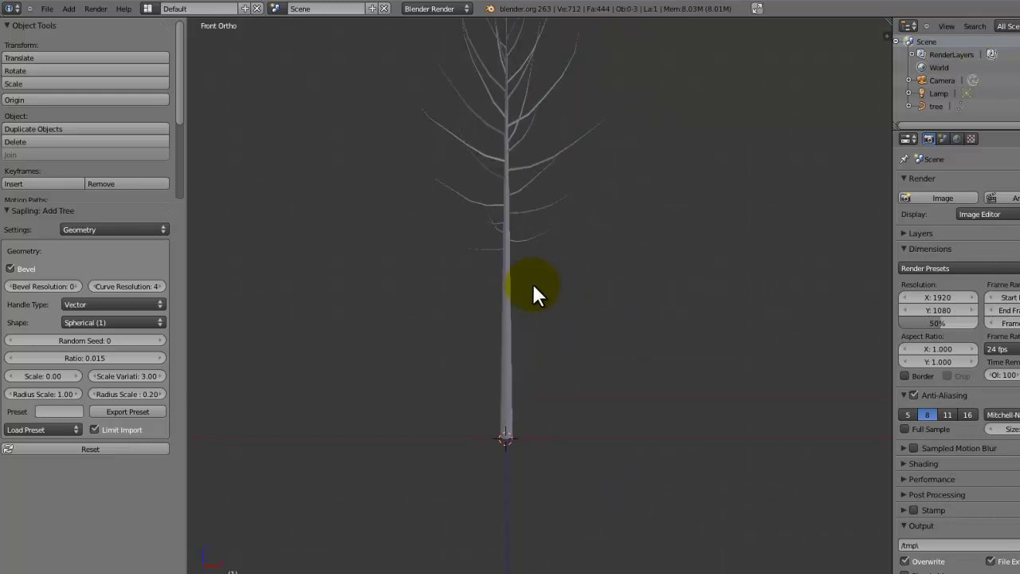
Switch the tree to its Branch Splitting settings and set the Base Size to 0.10
scroll(582, 324, down, 2)
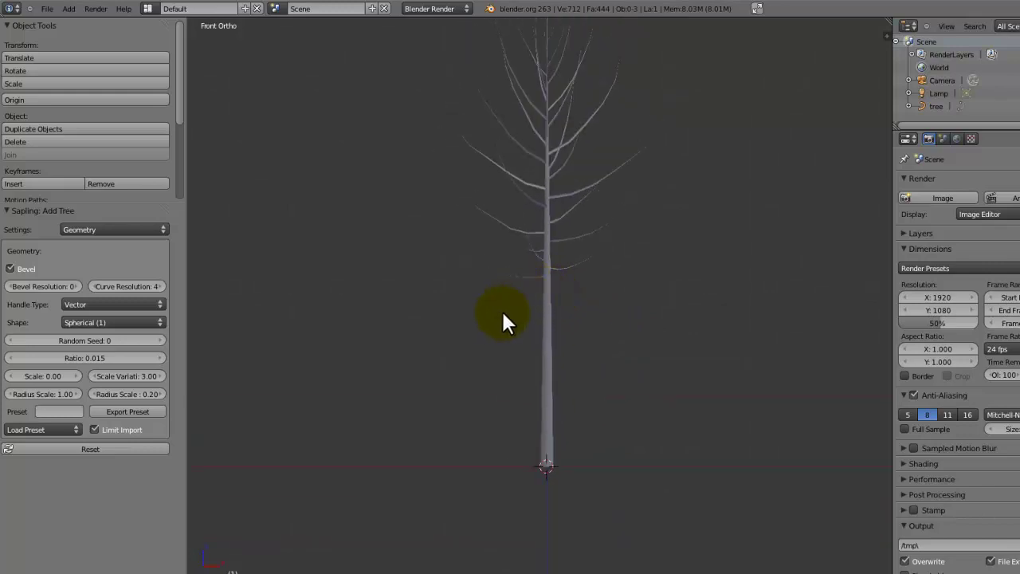
scroll(539, 327, down, 1)
scroll(542, 278, up, 4)
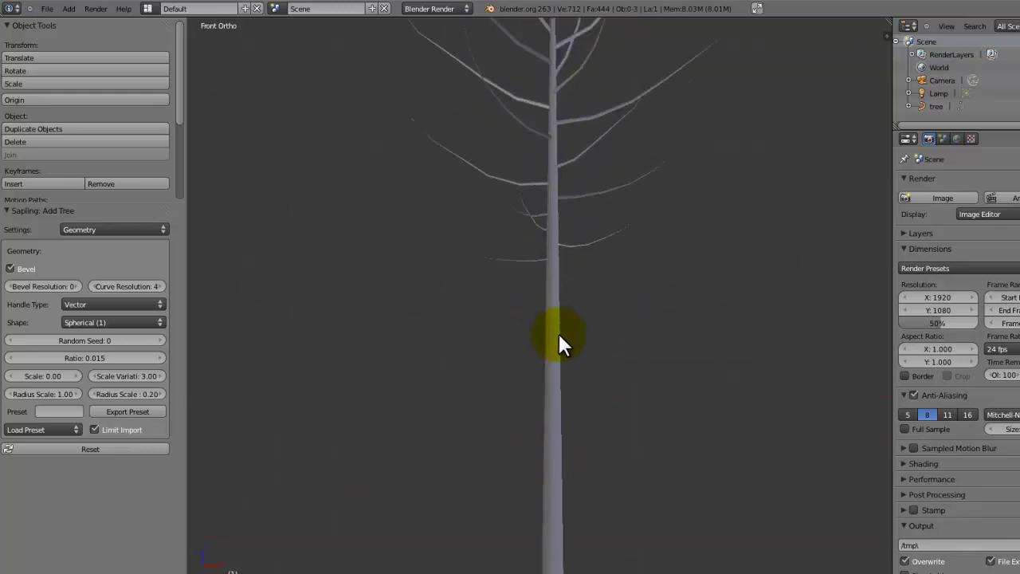
shift+middle_drag(571, 356, 575, 275)
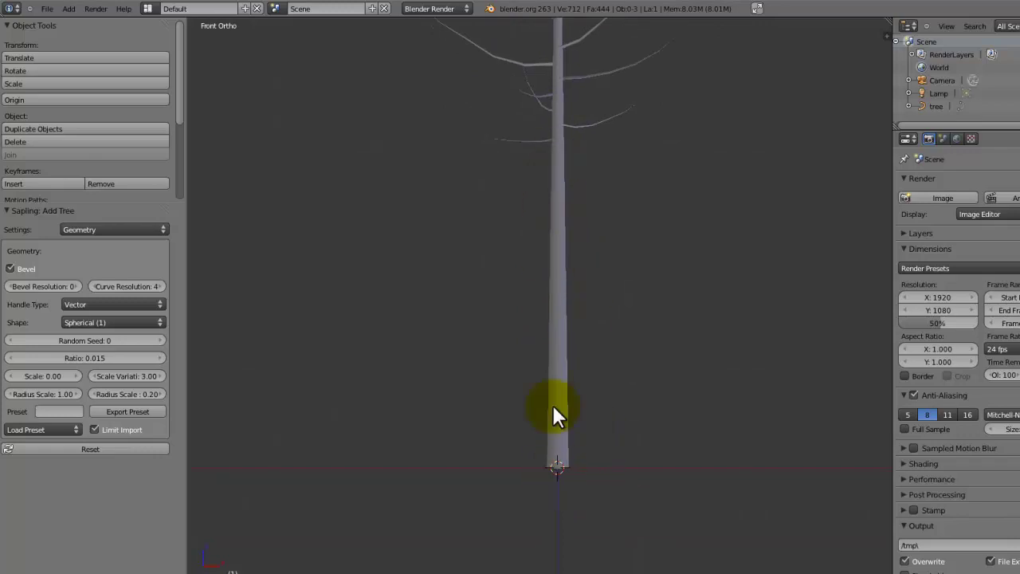
scroll(561, 335, down, 3)
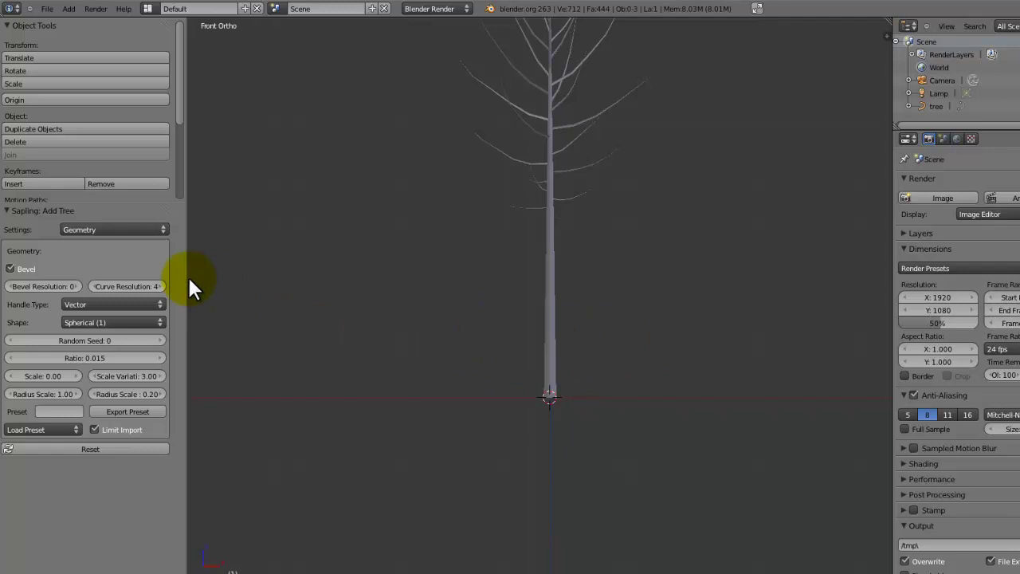
click(147, 224)
click(148, 202)
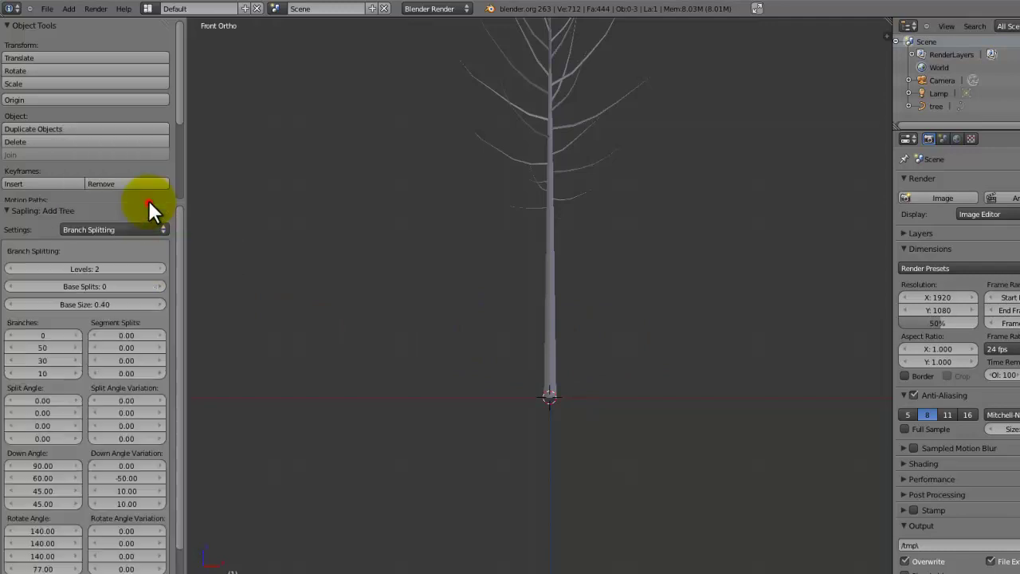
click(112, 304)
key(BackSpace)
text(0.1)
key(Return)
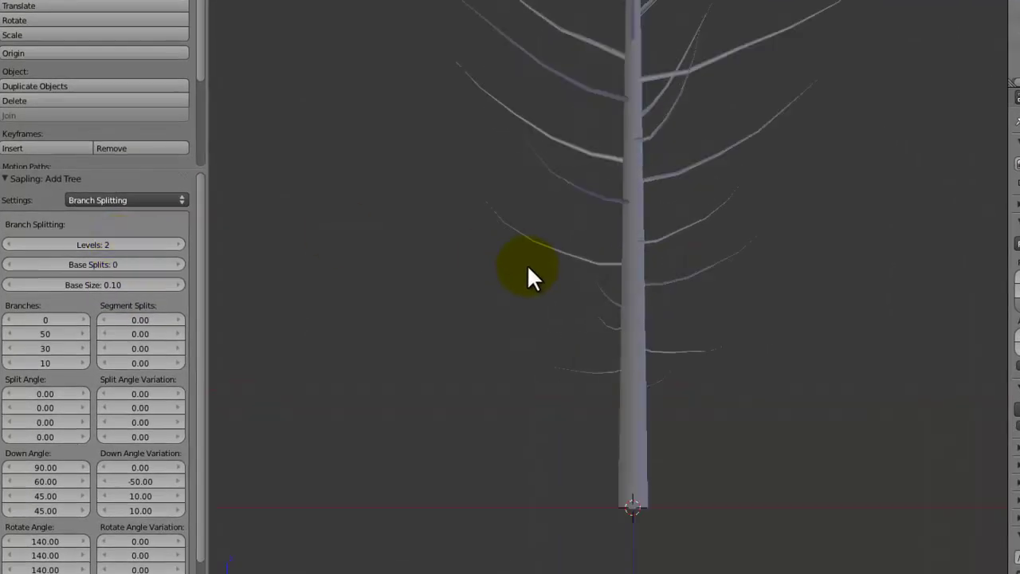
Examine how the branches are distributed along the trunk from the front and at an angle
scroll(528, 269, down, 6)
middle_drag(496, 334, 466, 341)
key(KP_1)
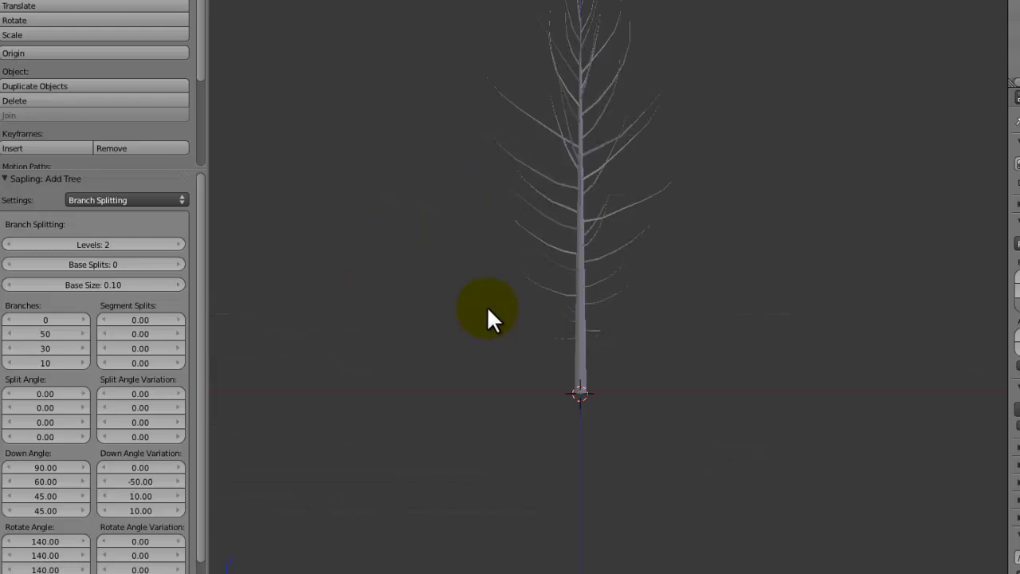
scroll(489, 309, up, 3)
scroll(489, 310, down, 2)
shift+middle_drag(489, 312, 545, 323)
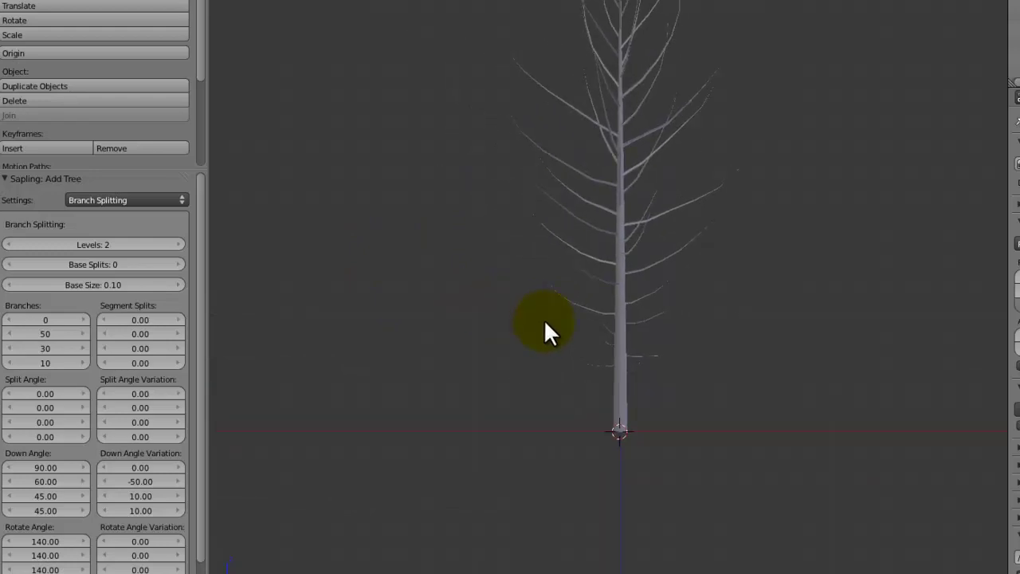
scroll(544, 327, up, 2)
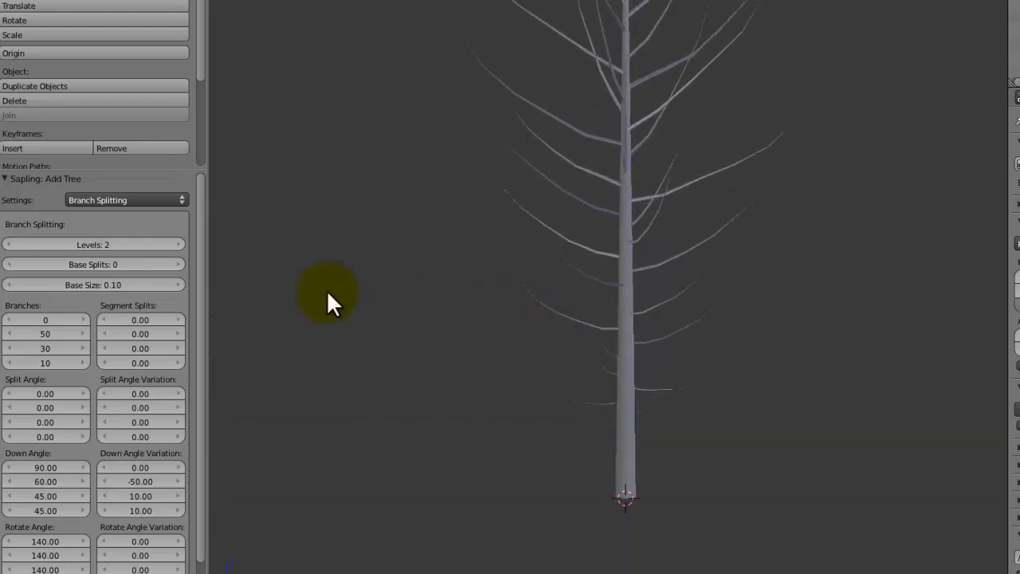
Raise the Base Splits to 2 and check the divided trunk from several angles and the front
click(180, 264)
middle_drag(375, 275, 858, 322)
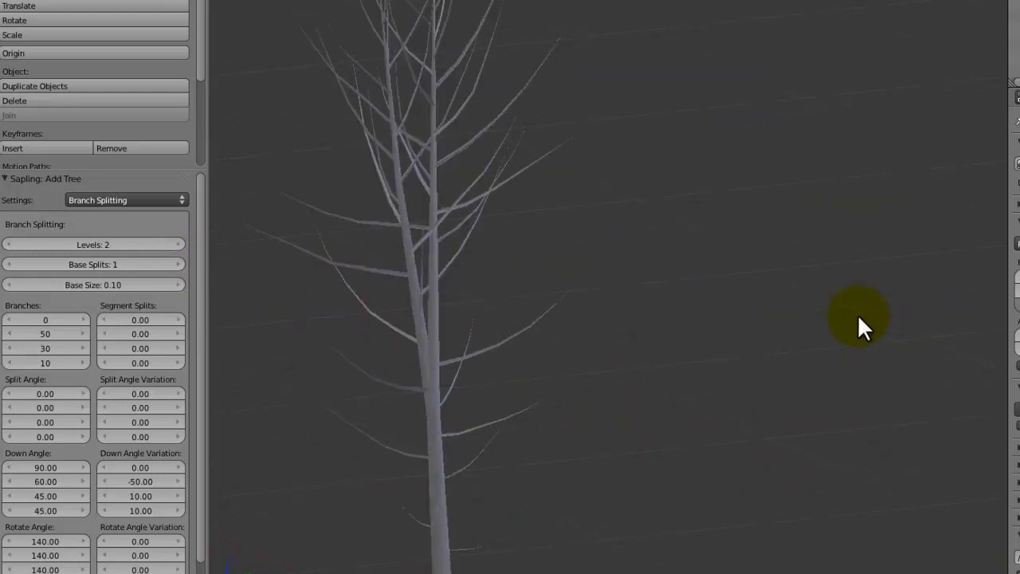
click(179, 264)
middle_drag(331, 267, 492, 253)
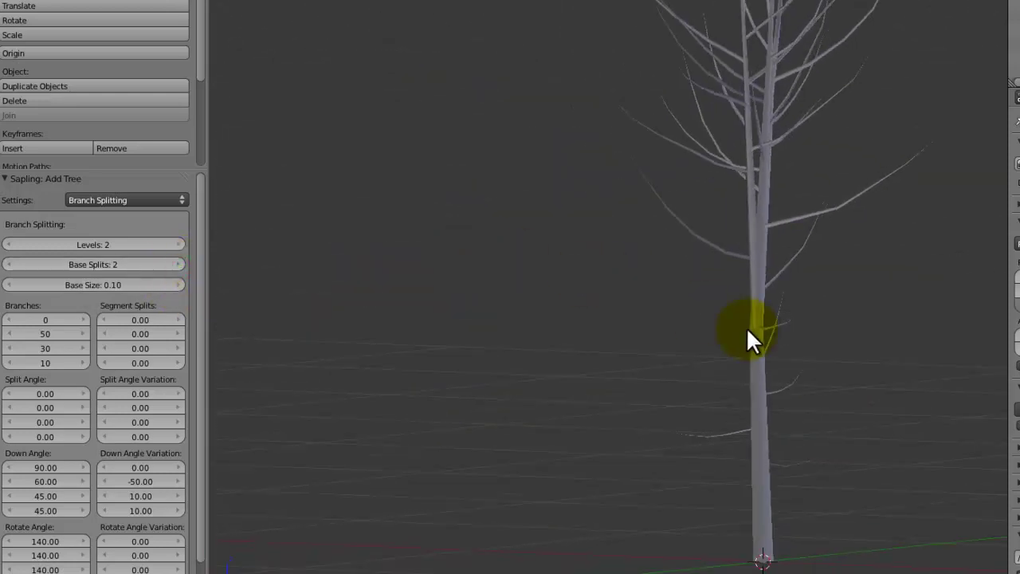
middle_drag(746, 329, 494, 291)
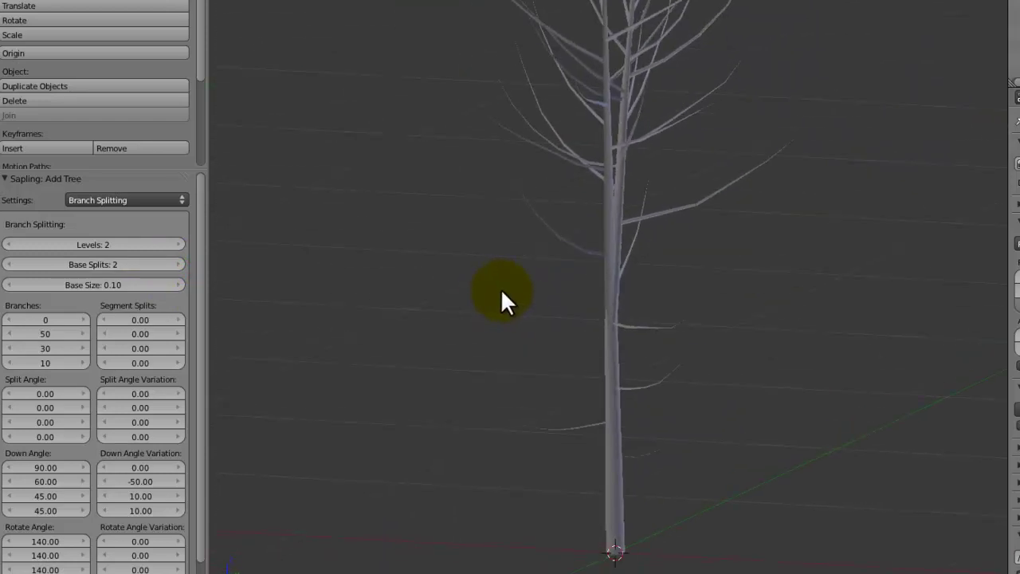
key(KP_1)
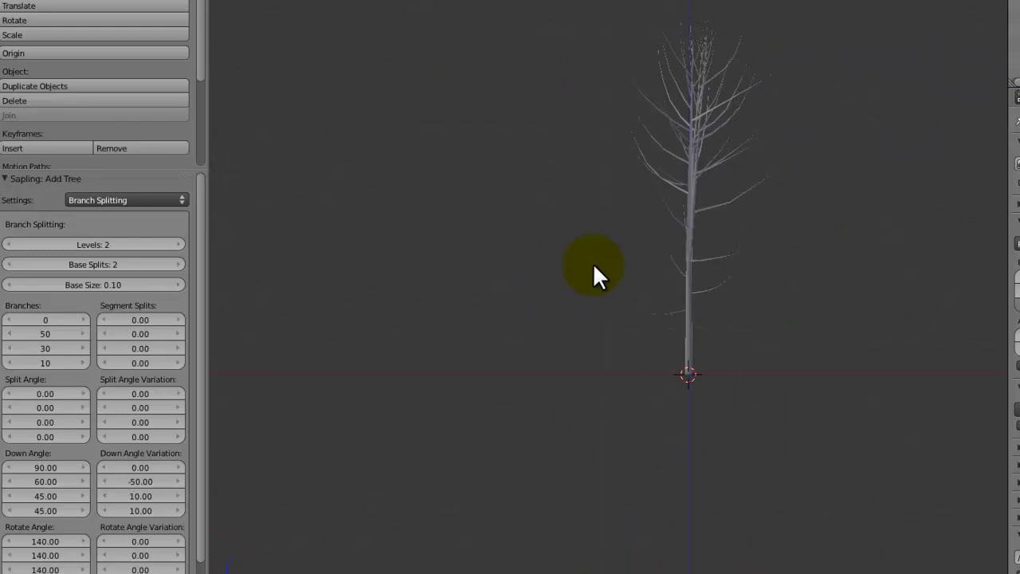
scroll(558, 295, up, 3)
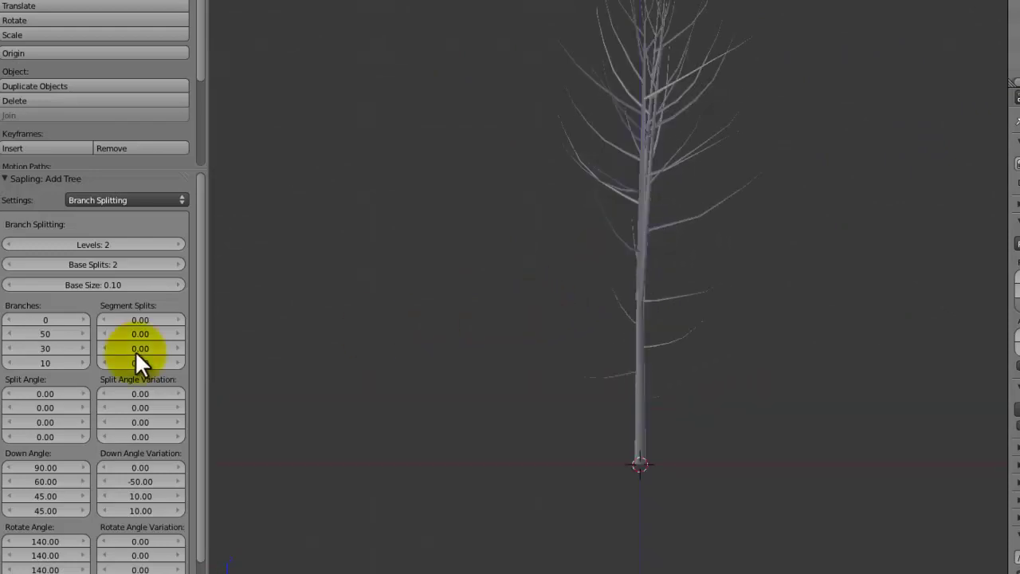
Try a first-level Split Angle of 57.36 with a Split Angle Variation of 58.32 and of -53.12
click(137, 393)
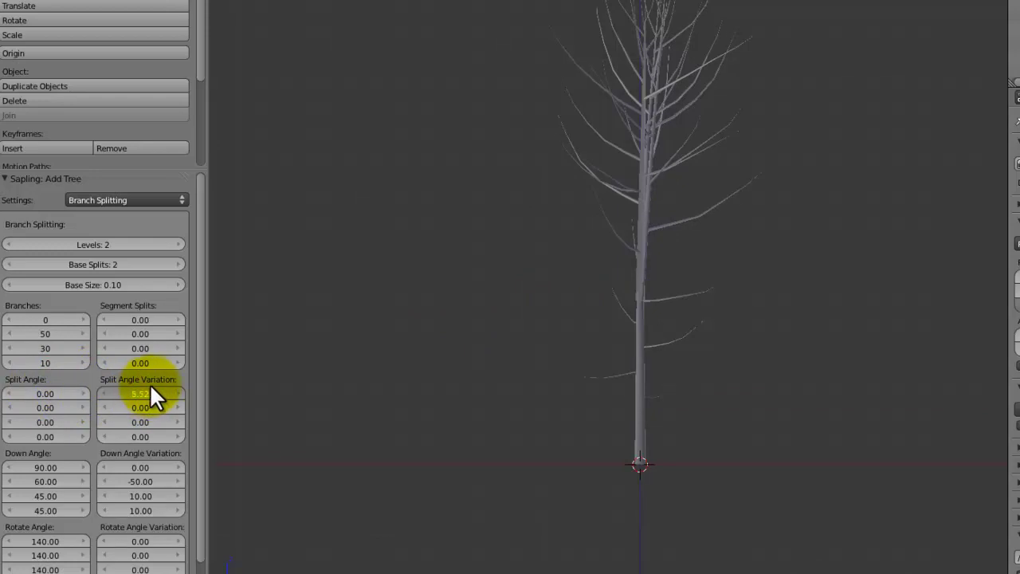
mouse_move(150, 386)
mouse_down()
mouse_move(170, 380)
mouse_move(125, 368)
mouse_move(135, 374)
mouse_up()
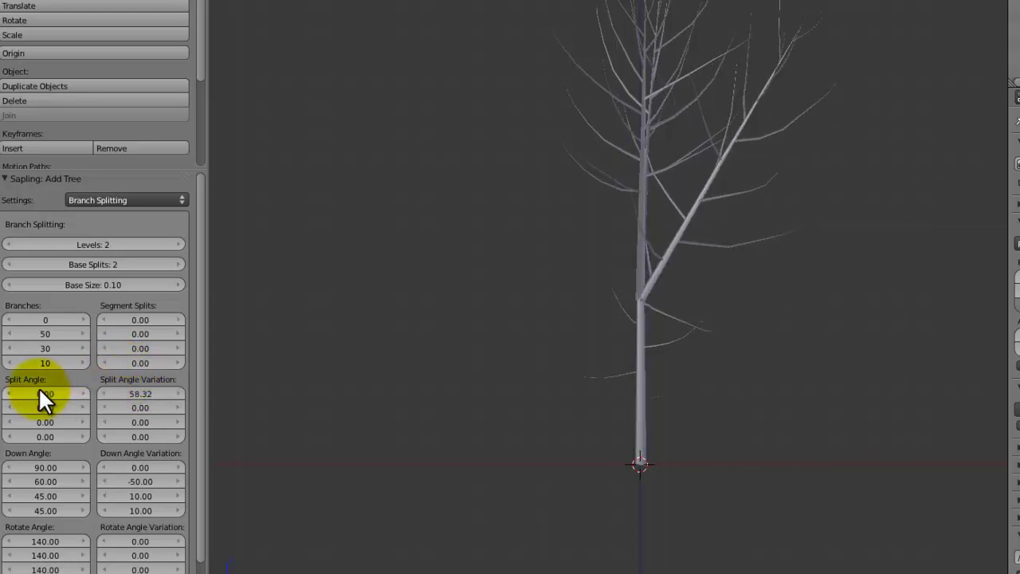
drag(38, 386, 97, 384)
middle_drag(481, 250, 536, 308)
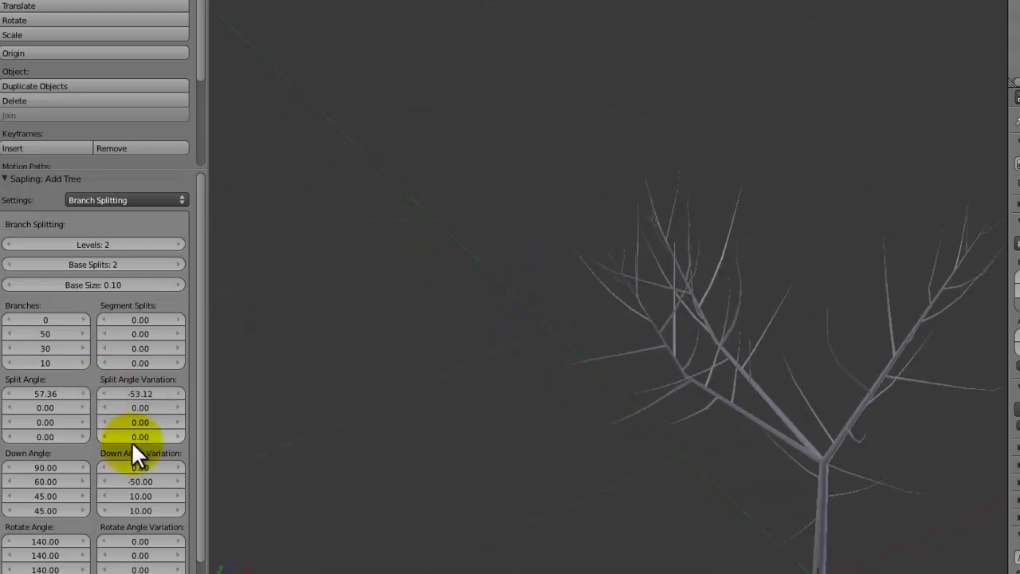
Try a first-level Down Angle of 30 and set it back to 90
click(46, 461)
text(30)
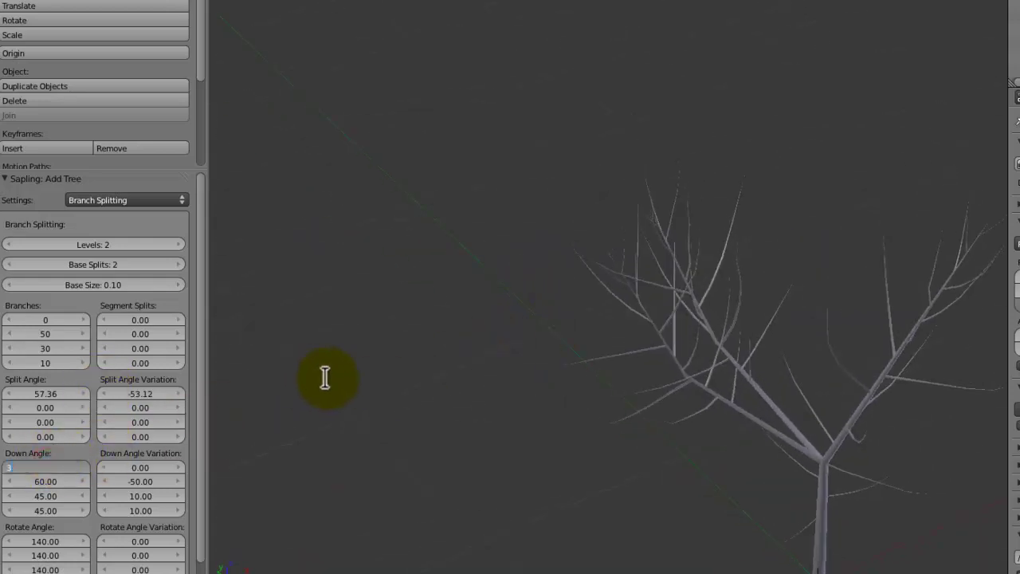
key(Return)
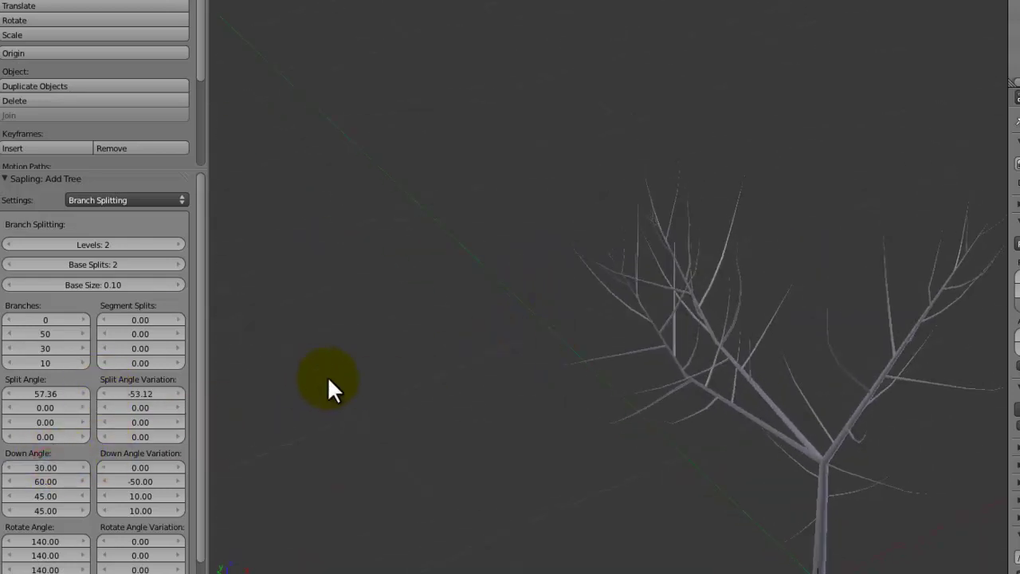
click(44, 467)
text(90)
key(Return)
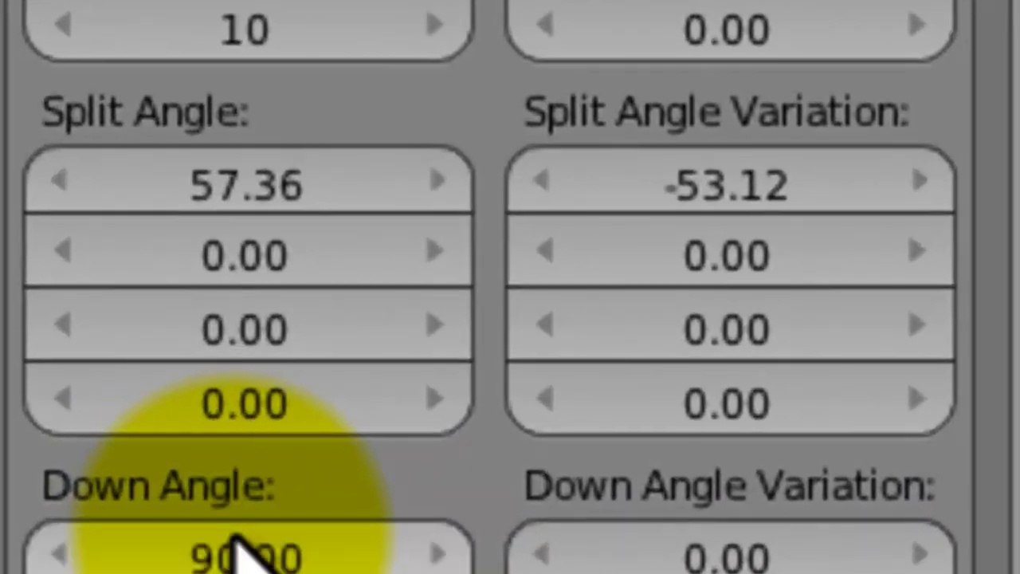
Set the first-level Split Angle to 30, try 58.08 instead, and return it to 30
click(205, 191)
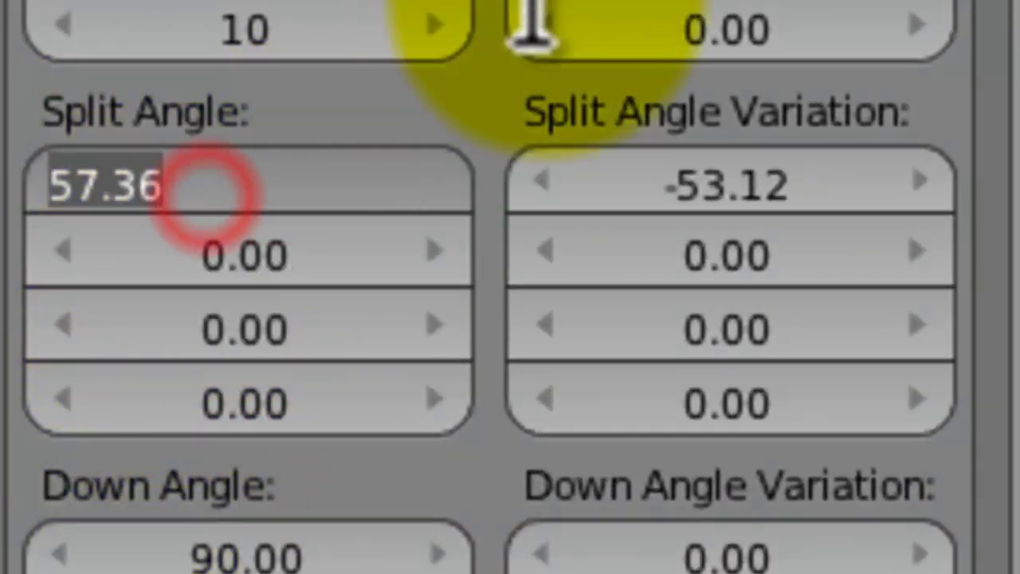
text(30)
key(Return)
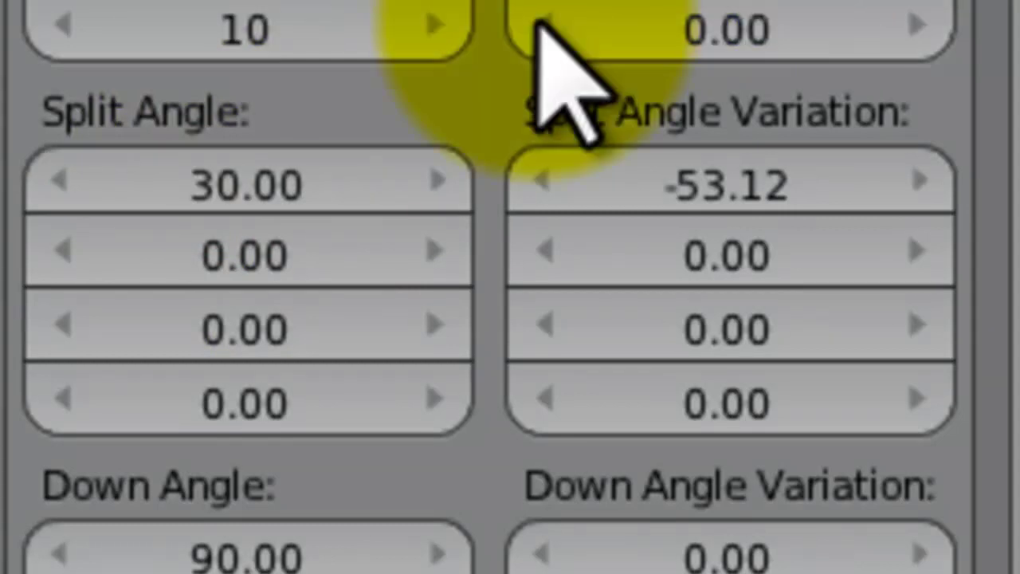
click(296, 190)
drag(311, 191, 405, 205)
click(263, 177)
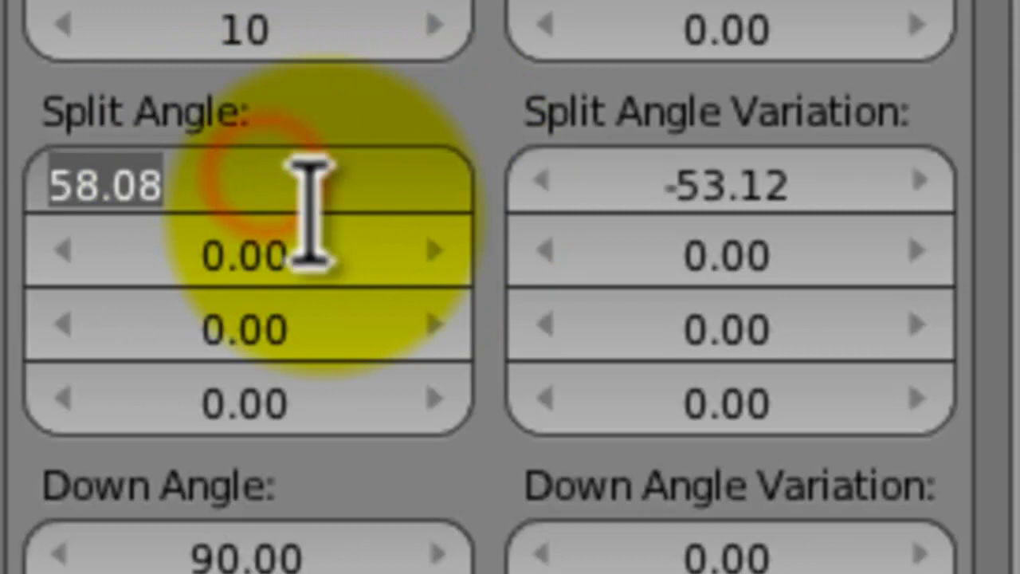
text(30)
key(Return)
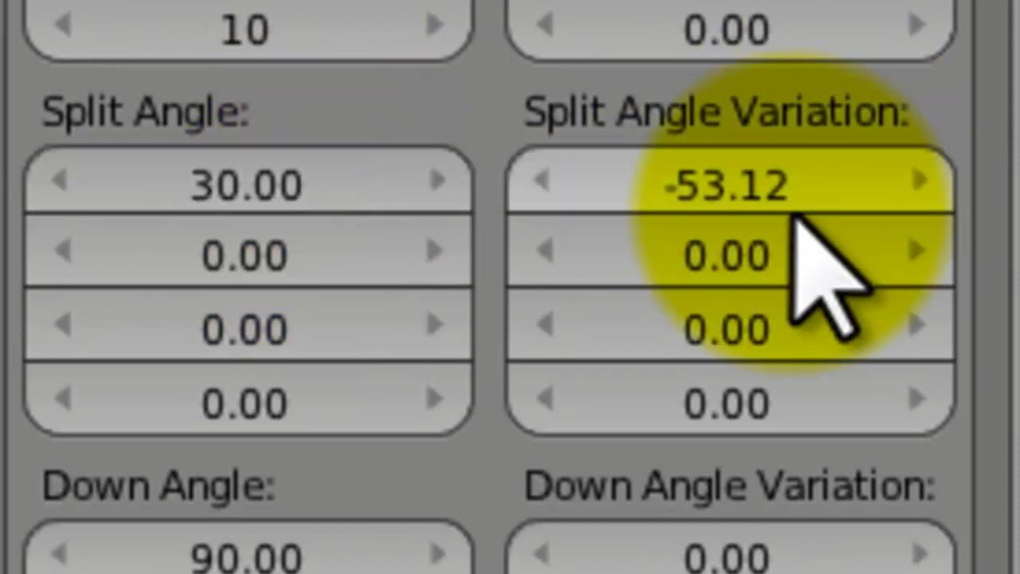
Try a first-level Split Angle Variation of 50.96, set it to 20, and check the trunk splits from above
drag(710, 199, 911, 170)
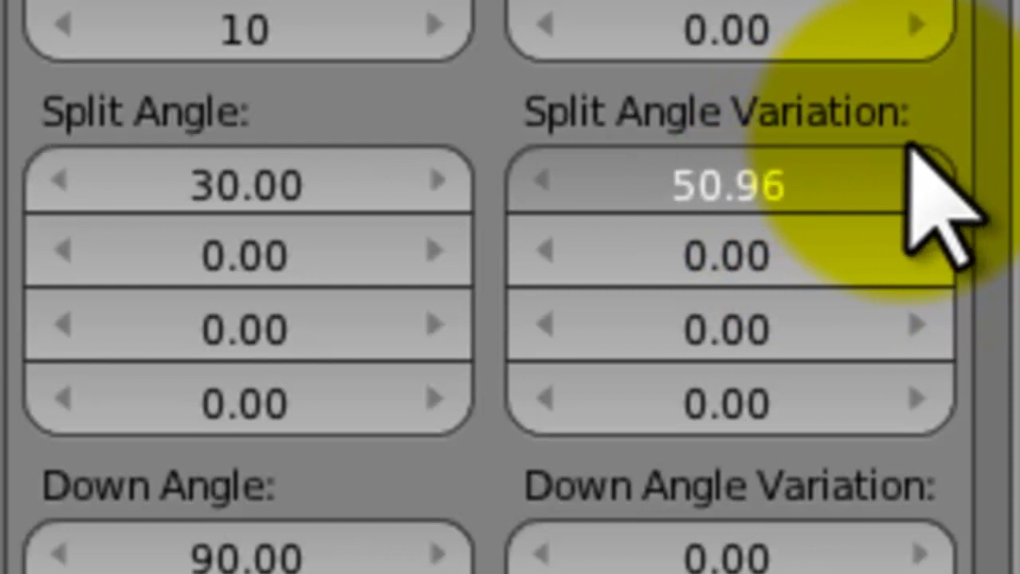
click(770, 187)
text(20)
key(Return)
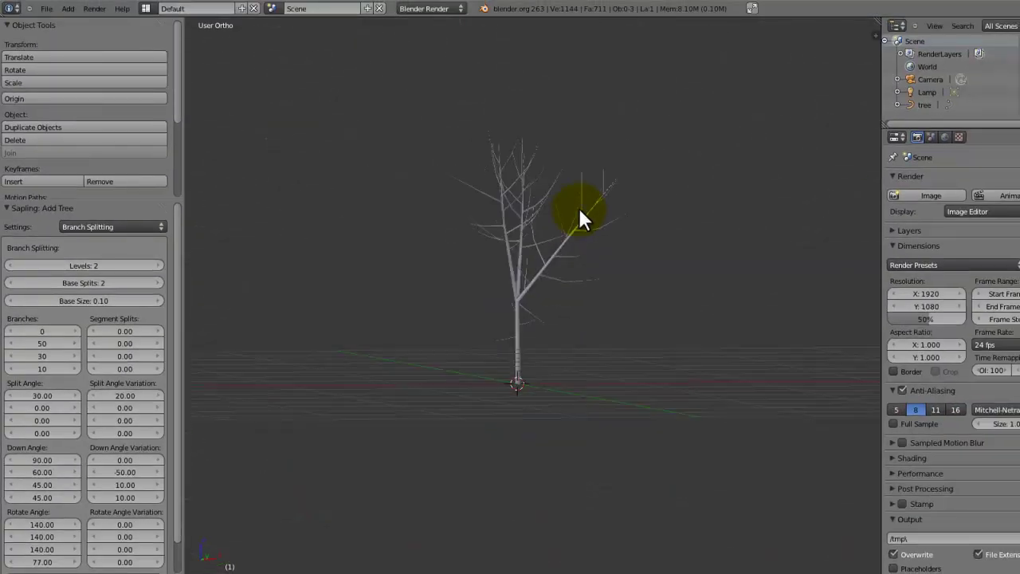
middle_drag(580, 214, 609, 353)
key(KP_7)
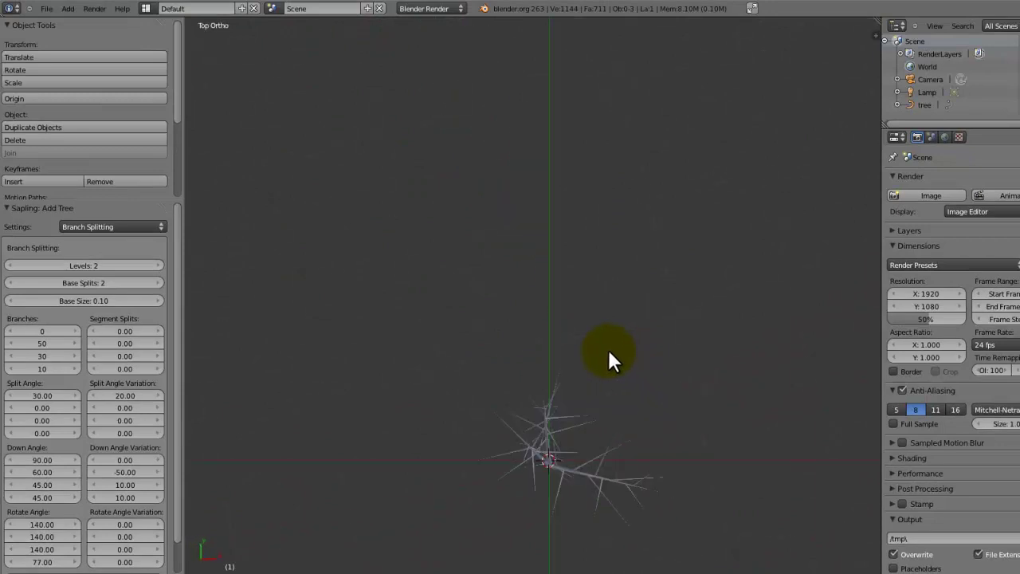
key(KP_Decimal)
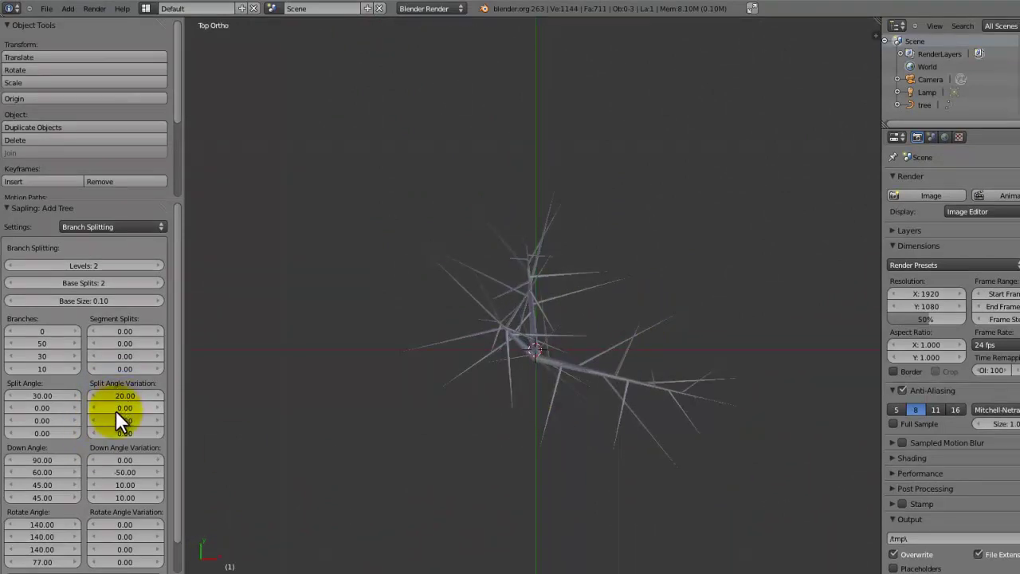
Adjust the first-level Split Angle Variation to 45.92 and the Split Angle to 27.20, and check the tree from the front
drag(122, 407, 142, 395)
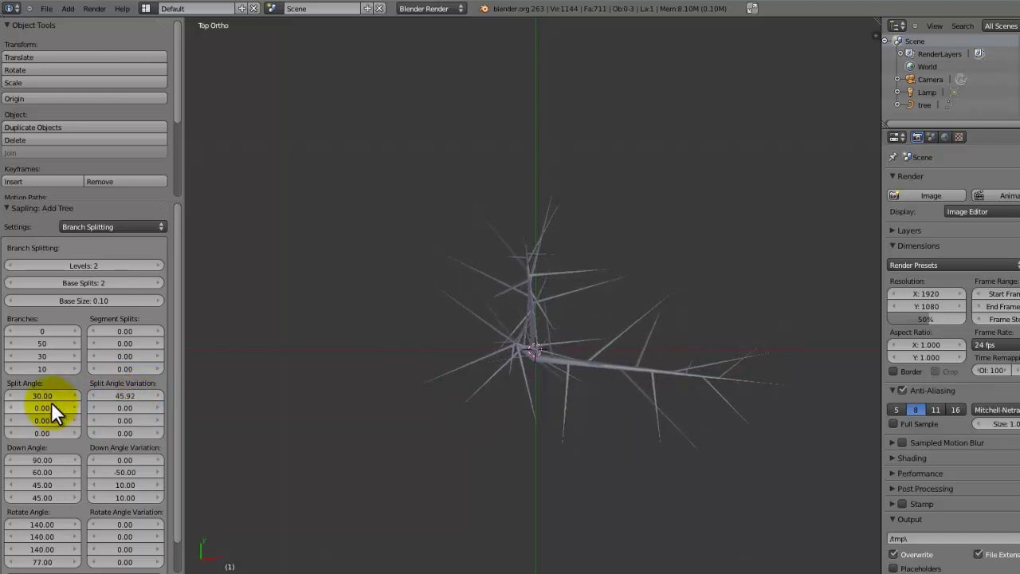
mouse_move(50, 392)
mouse_down()
mouse_move(59, 391)
mouse_move(38, 392)
mouse_up()
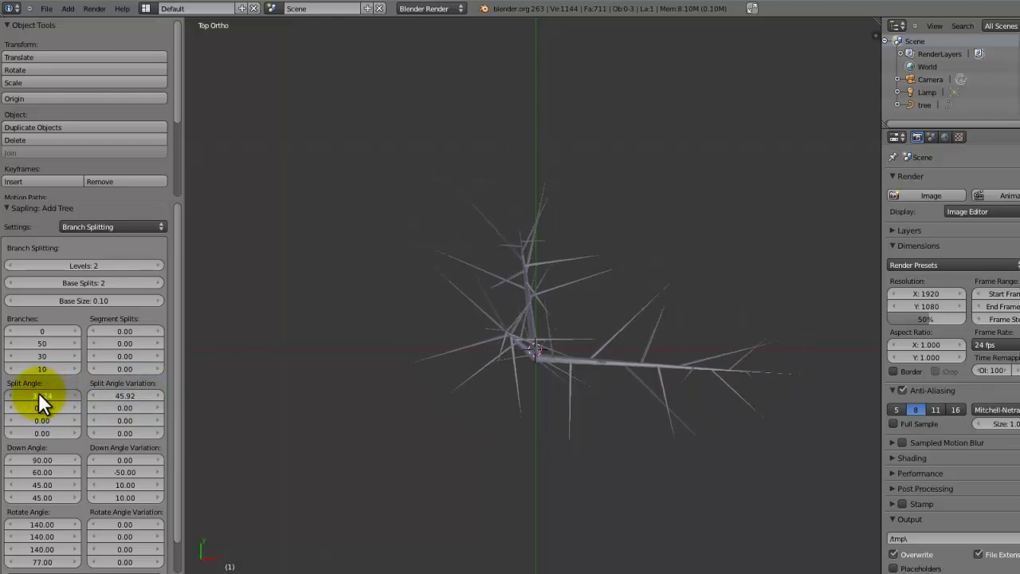
middle_drag(393, 440, 538, 317)
key(KP_1)
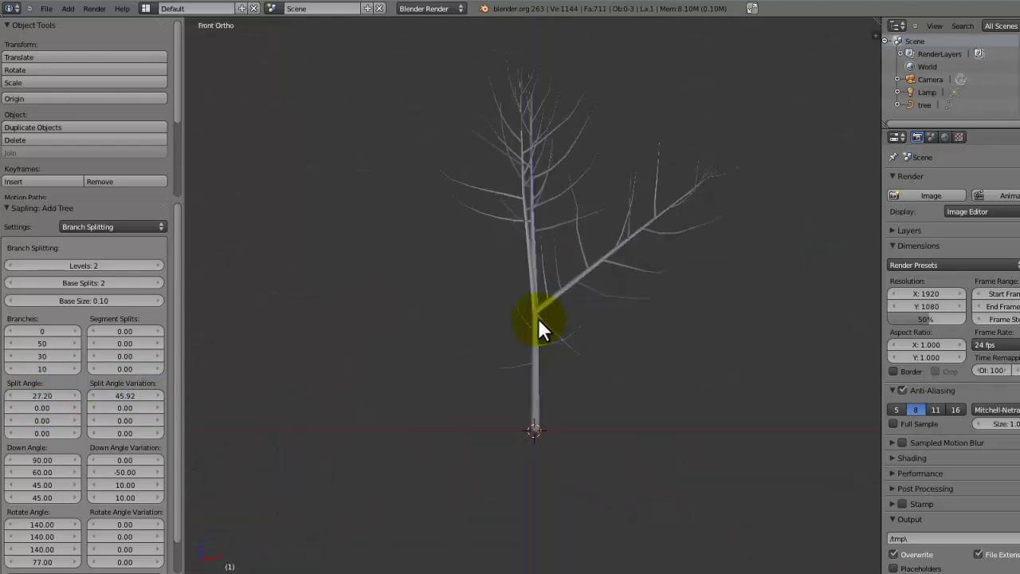
scroll(579, 295, up, 3)
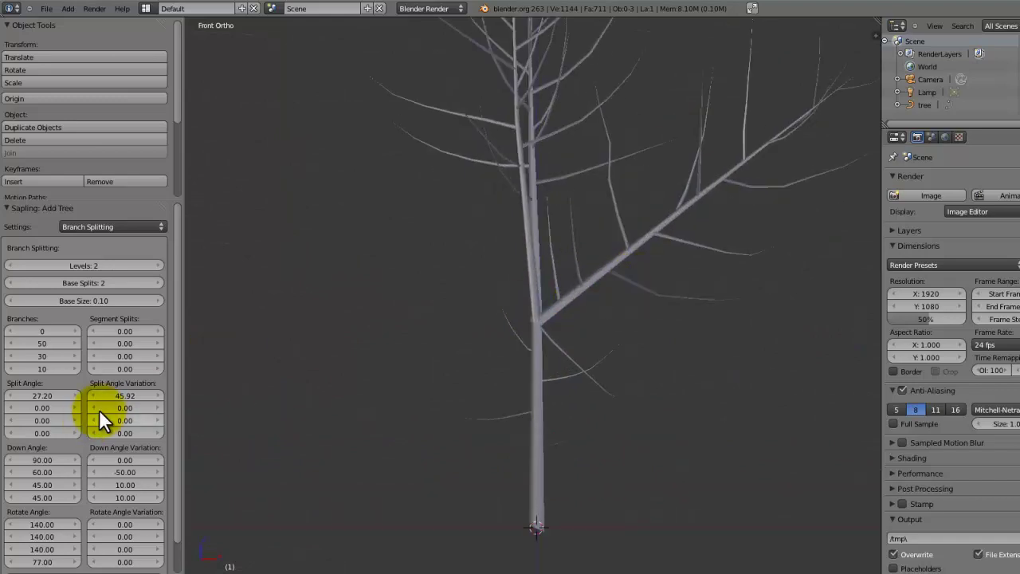
Reduce the first-level Split Angle Variation to 13.84 and check the trunk splits at an angle and from the front
drag(119, 393, 100, 387)
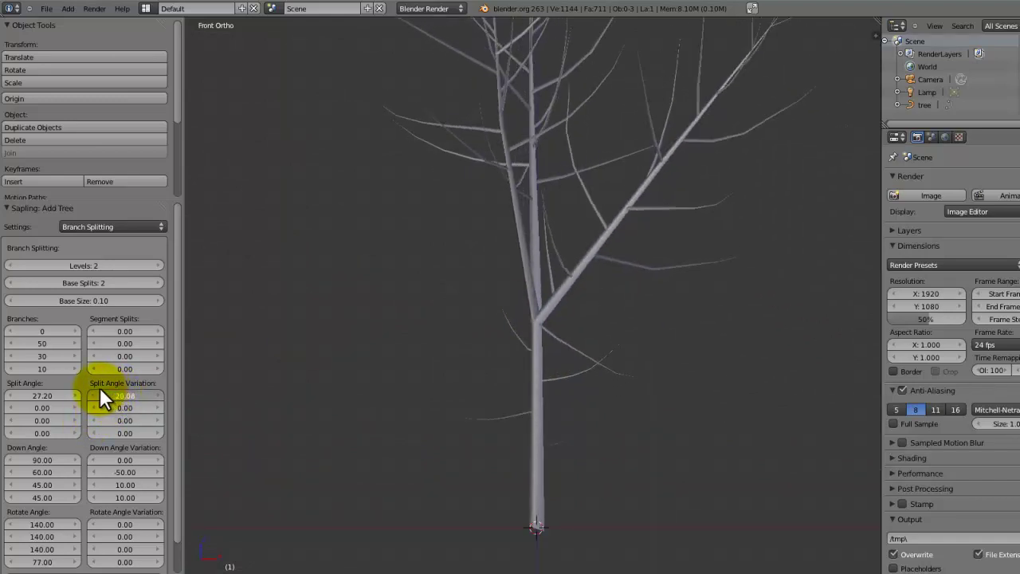
scroll(490, 152, down, 3)
middle_drag(492, 157, 568, 333)
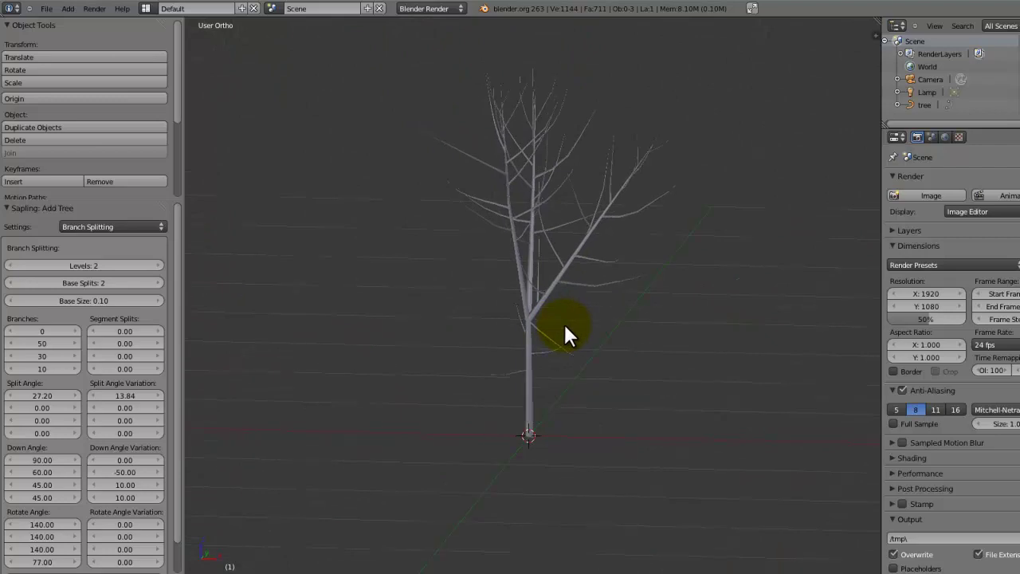
key(KP_1)
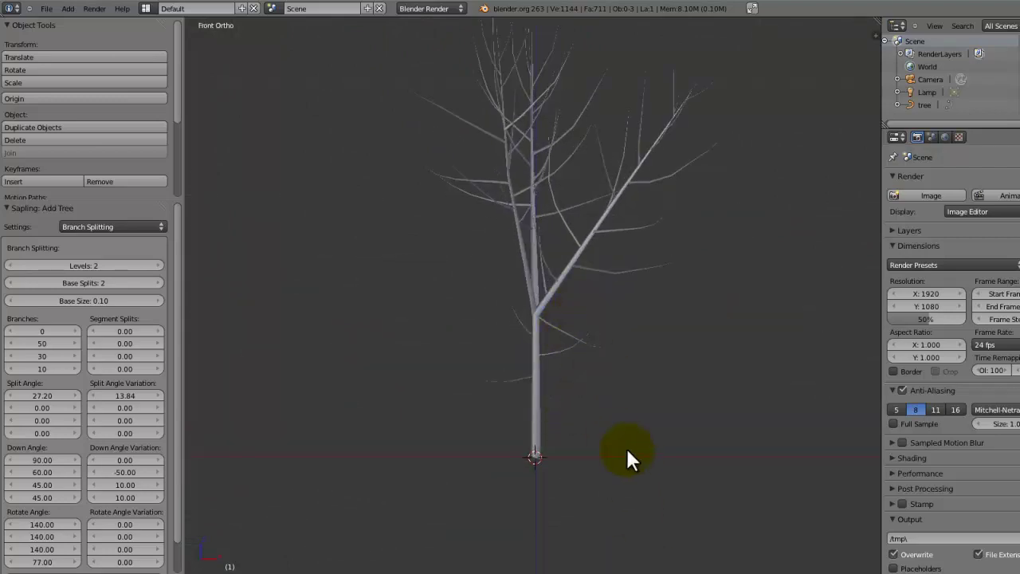
Examine the trunk splits and side branches from above, at an angle and from the front, up close and at full height
middle_drag(562, 267, 514, 398)
key(KP_7)
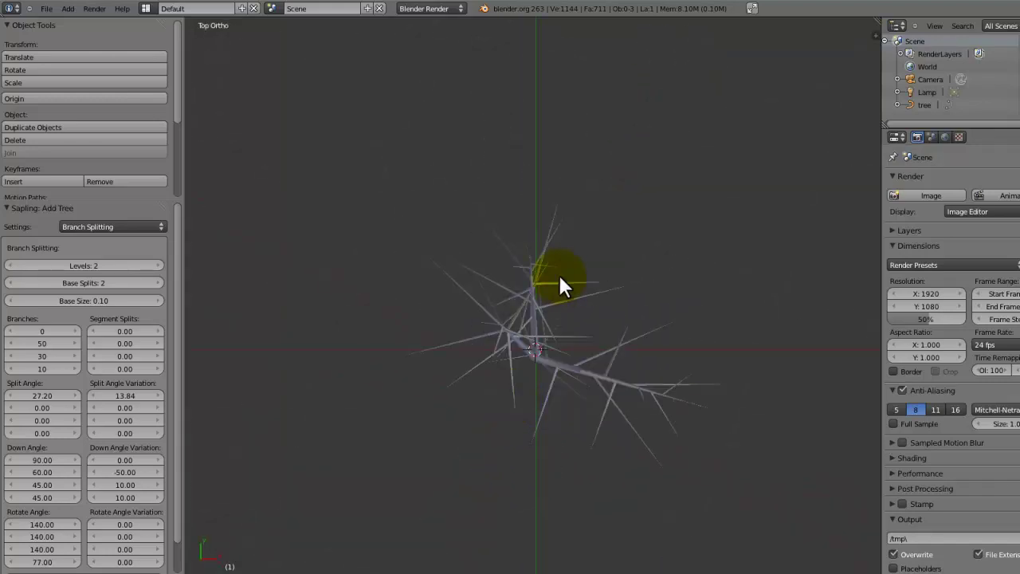
middle_drag(484, 314, 588, 293)
scroll(462, 271, up, 4)
scroll(592, 349, up, 3)
scroll(587, 351, down, 3)
scroll(581, 298, up, 3)
scroll(603, 305, down, 3)
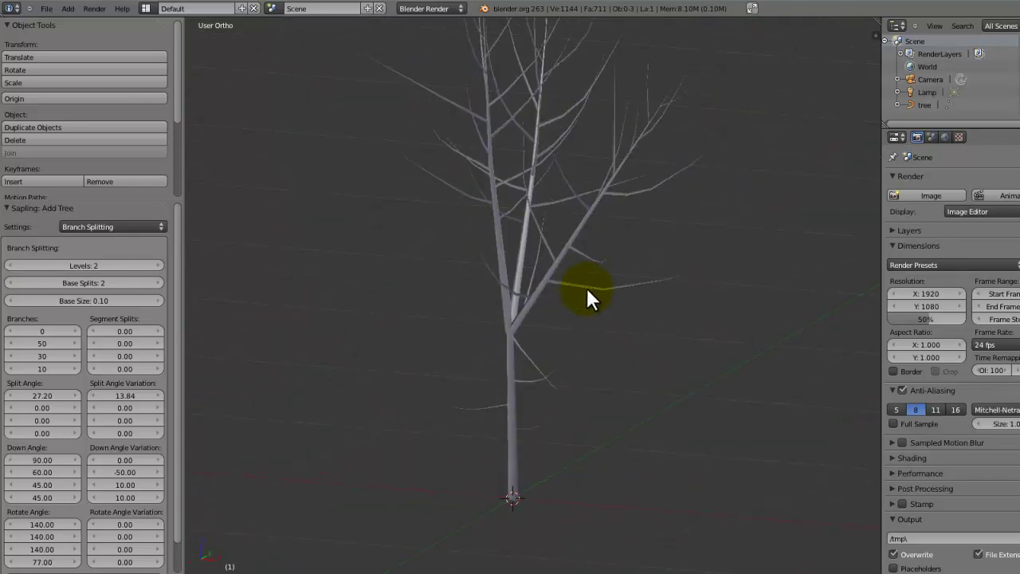
key(KP_1)
scroll(585, 207, down, 2)
scroll(505, 219, up, 2)
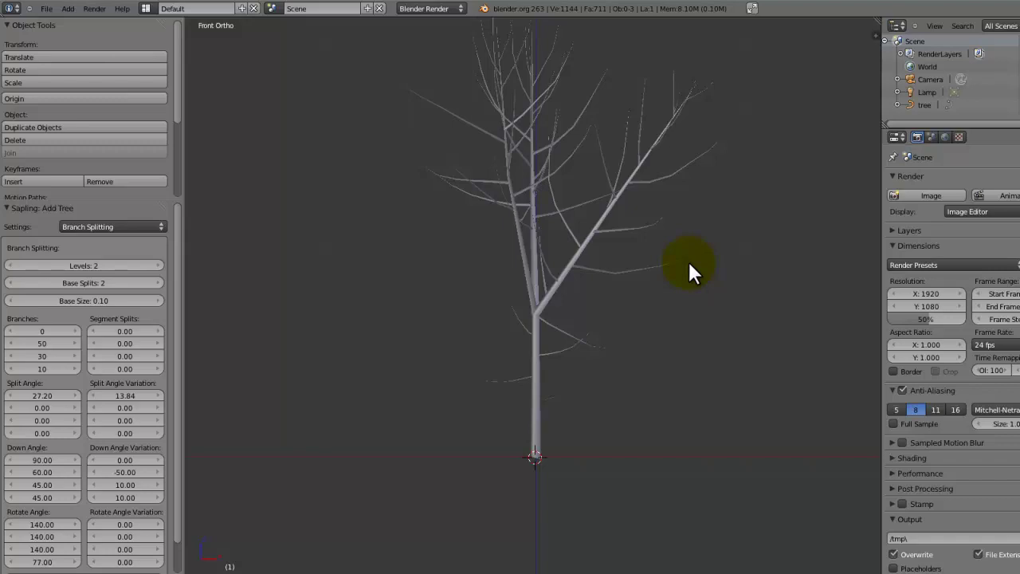
scroll(687, 260, up, 2)
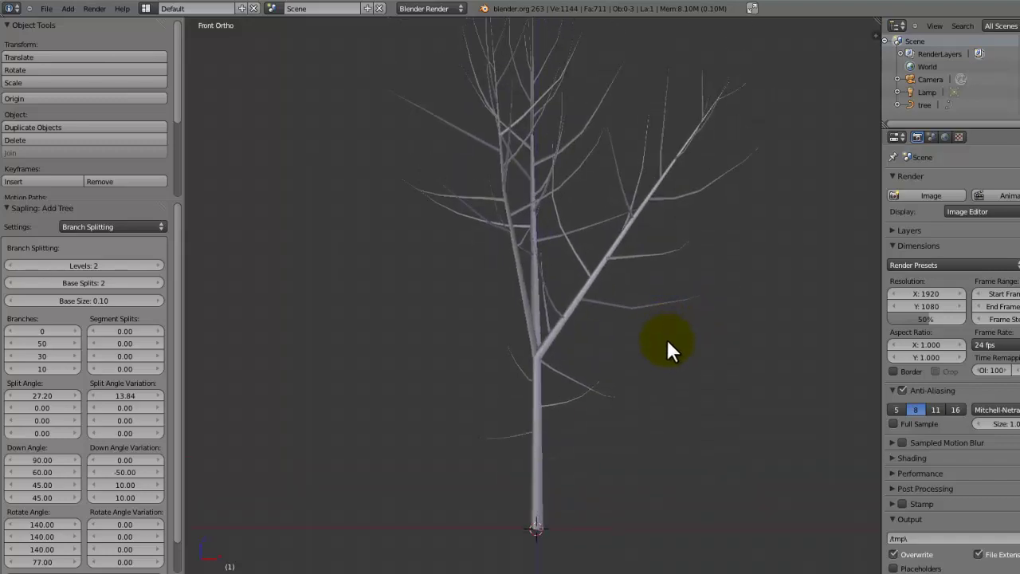
scroll(665, 337, down, 2)
shift+middle_drag(657, 378, 634, 332)
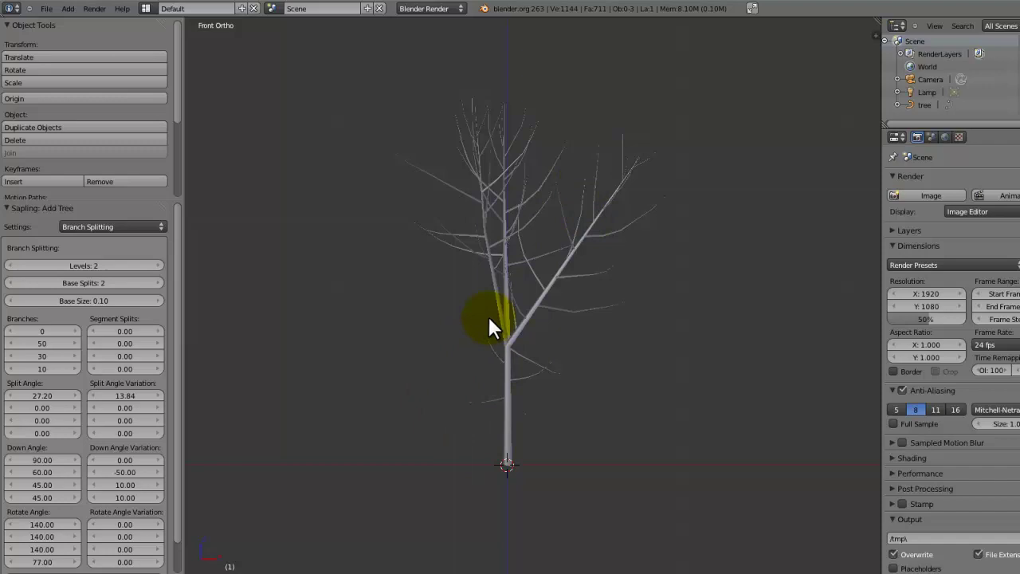
scroll(525, 337, up, 1)
scroll(525, 337, up, 1)
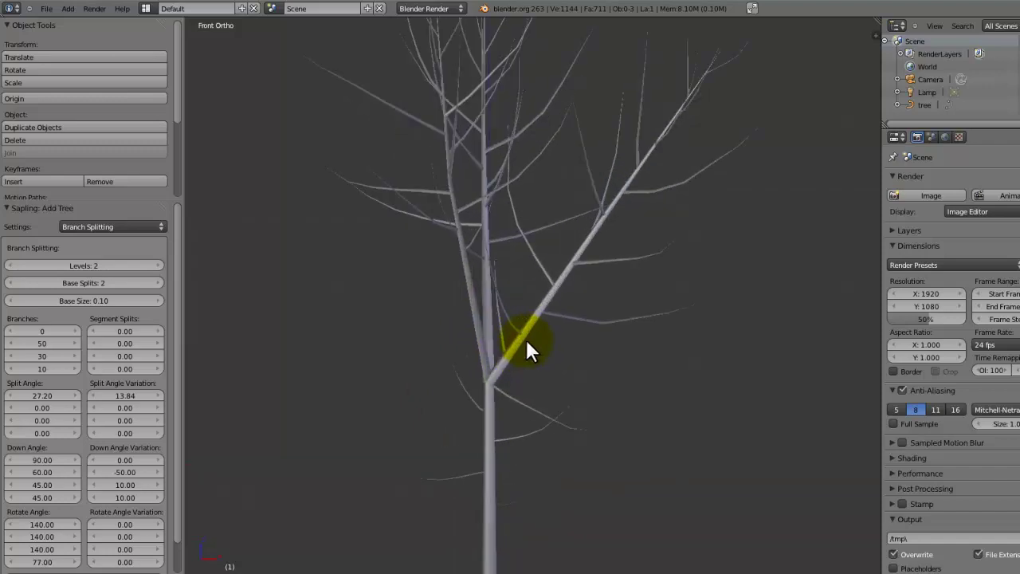
scroll(525, 337, down, 1)
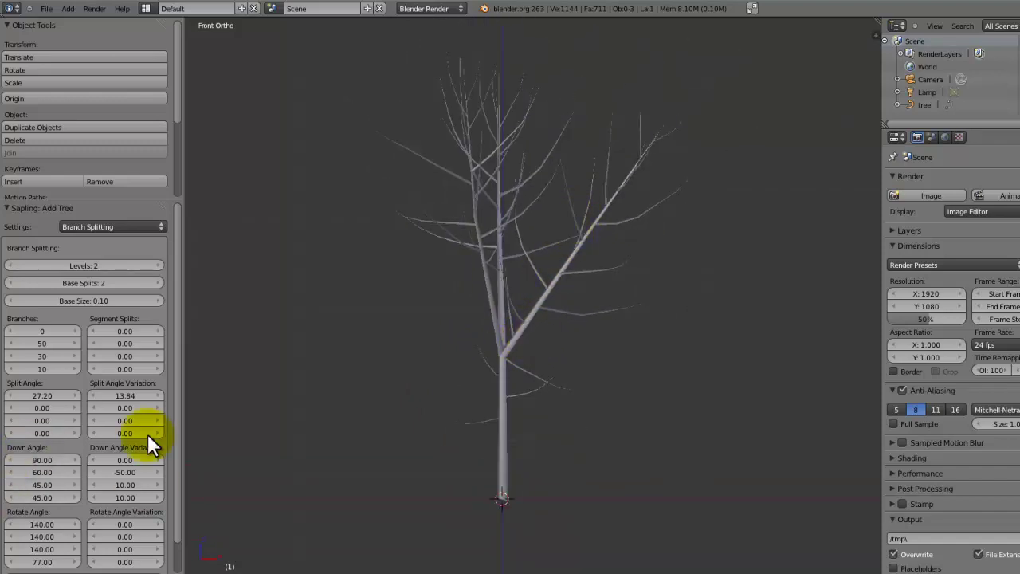
Raise the branching Levels to 3, compare against 2 levels, and inspect the added twigs from several angles
scroll(145, 434, down, 1)
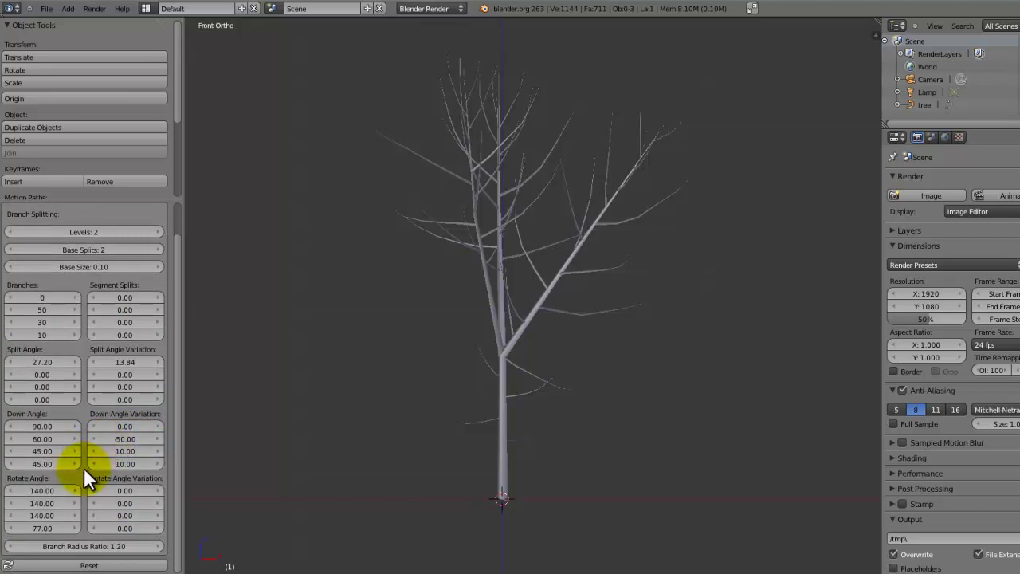
scroll(97, 372, up, 1)
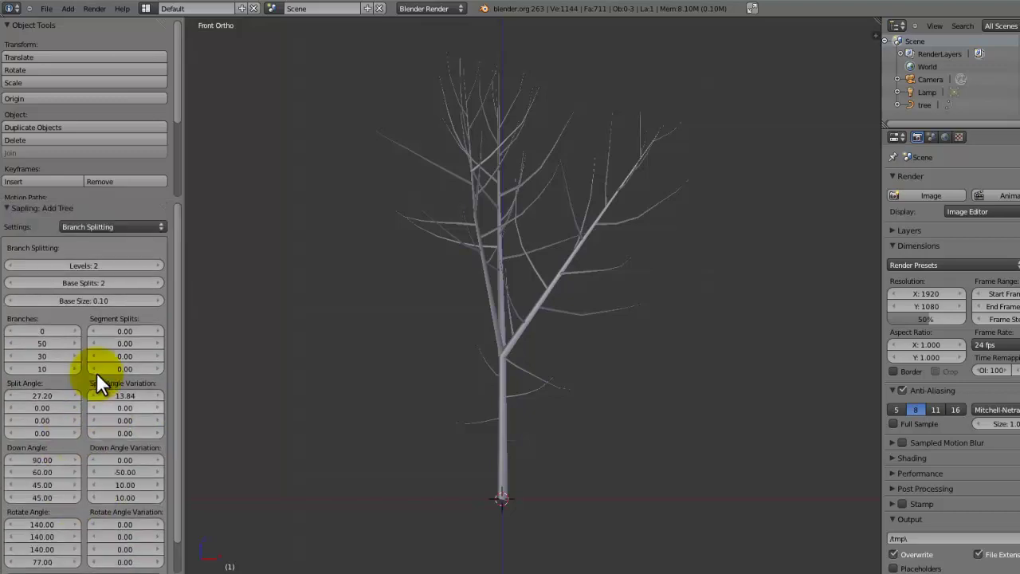
click(158, 265)
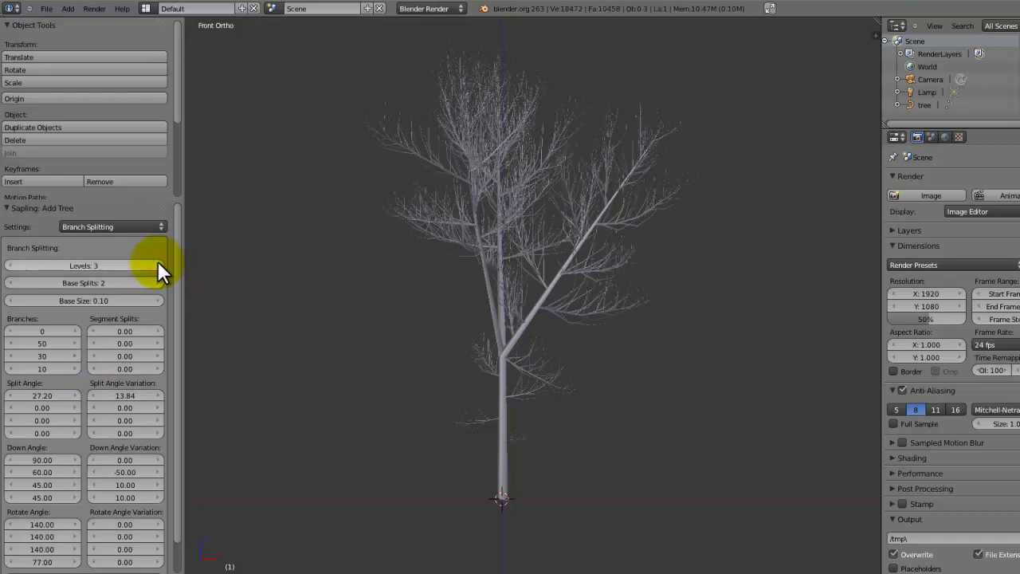
scroll(455, 293, up, 3)
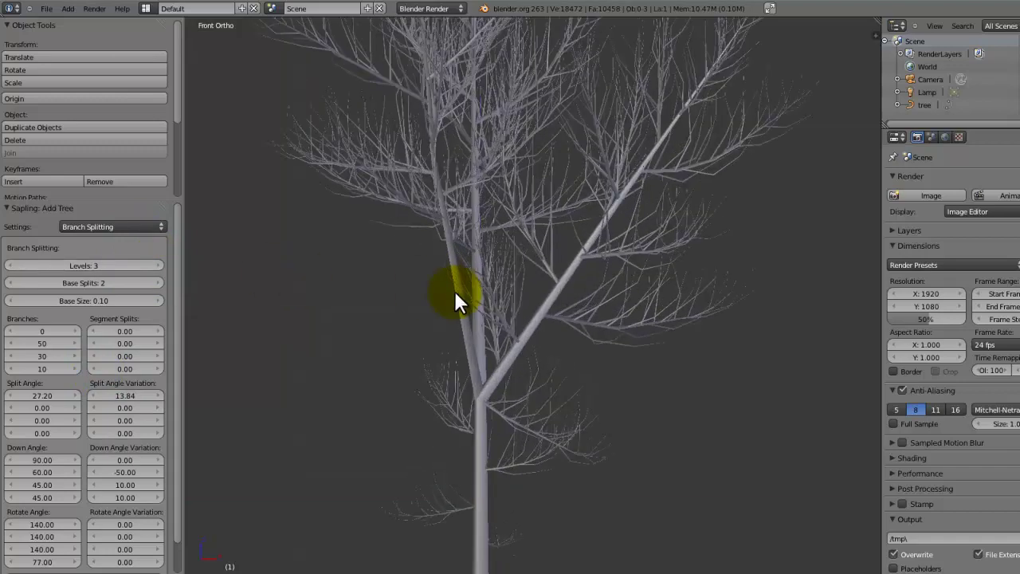
click(8, 266)
click(159, 265)
middle_drag(381, 305, 424, 371)
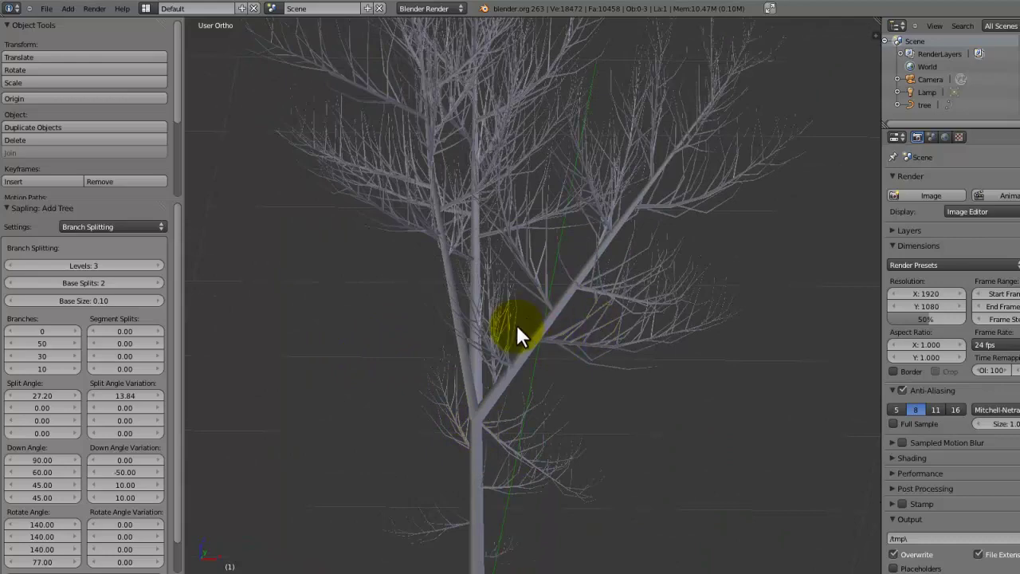
mouse_move(643, 344)
middle_down()
mouse_move(508, 355)
mouse_move(496, 279)
mouse_move(400, 302)
mouse_move(467, 364)
mouse_move(585, 301)
mouse_move(619, 303)
mouse_move(647, 346)
middle_up()
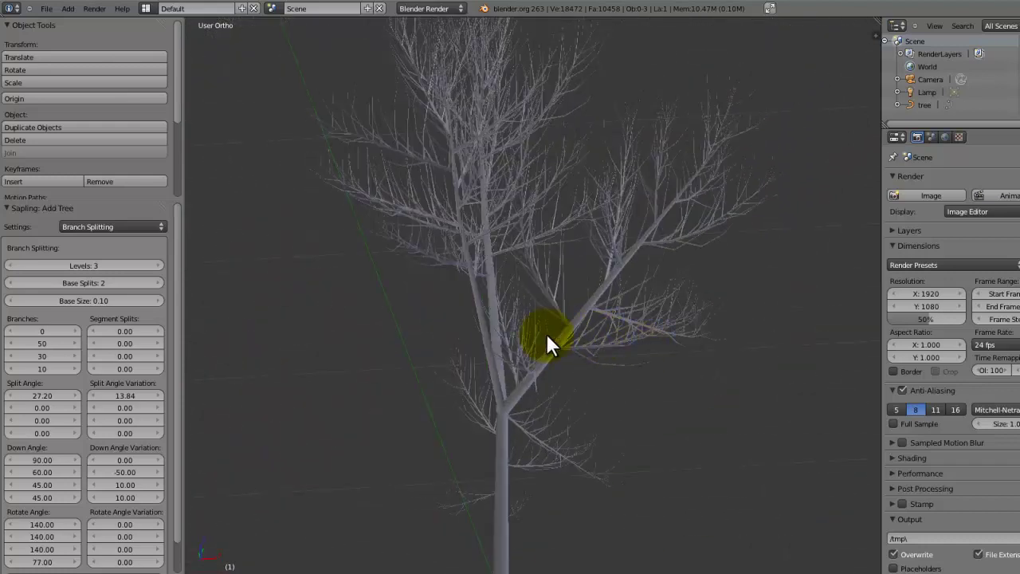
scroll(553, 310, down, 2)
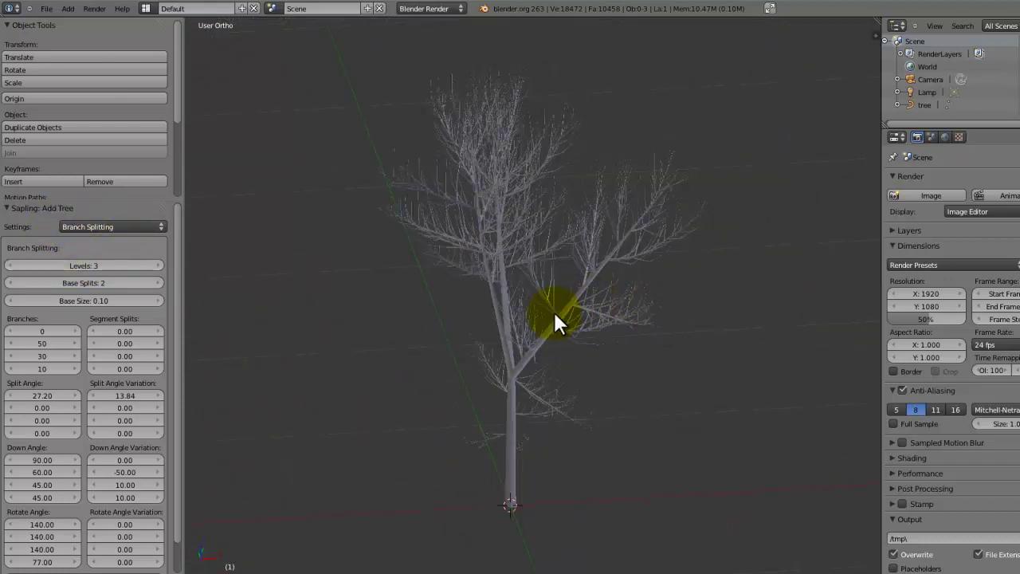
middle_drag(551, 312, 496, 278)
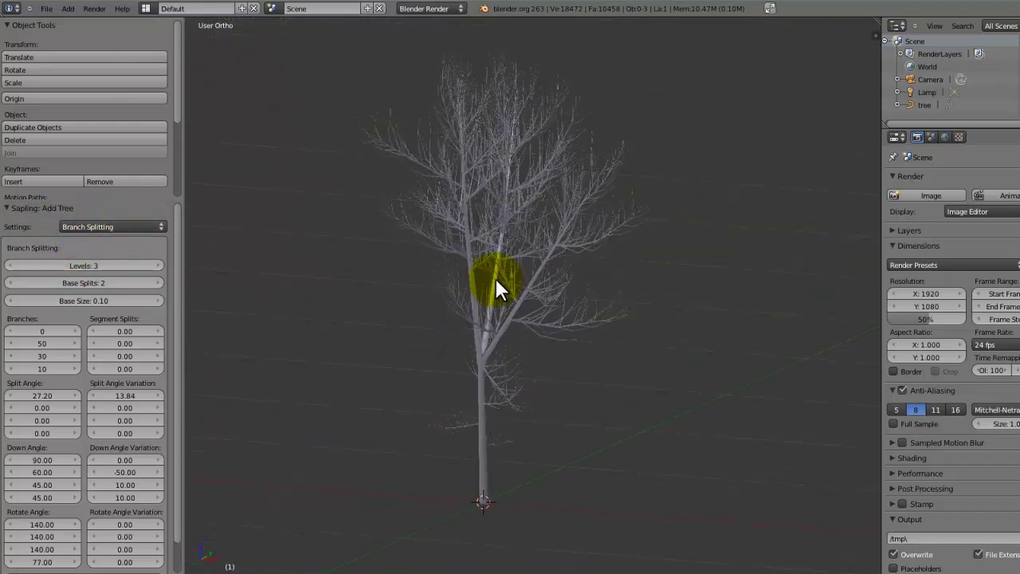
Open the Leaves settings, enable Show Leaves, and check the foliage from the front and at an angle
click(127, 226)
click(110, 156)
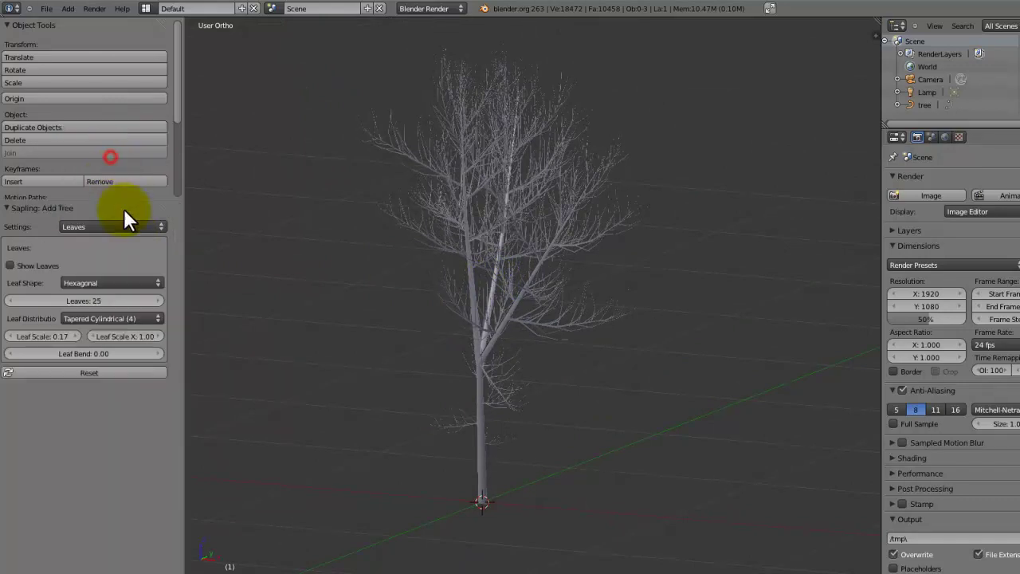
click(9, 266)
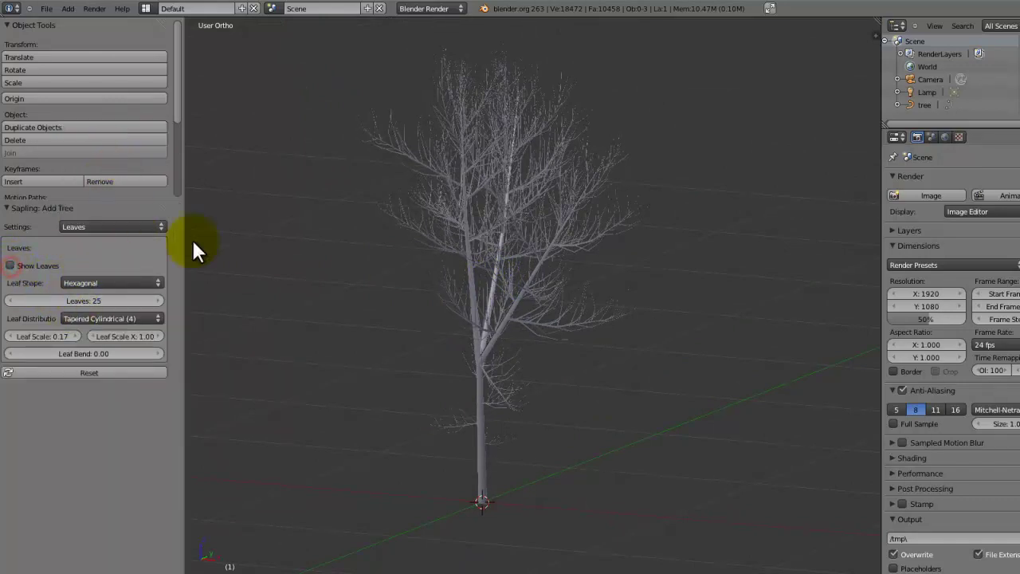
middle_drag(360, 263, 522, 248)
key(KP_1)
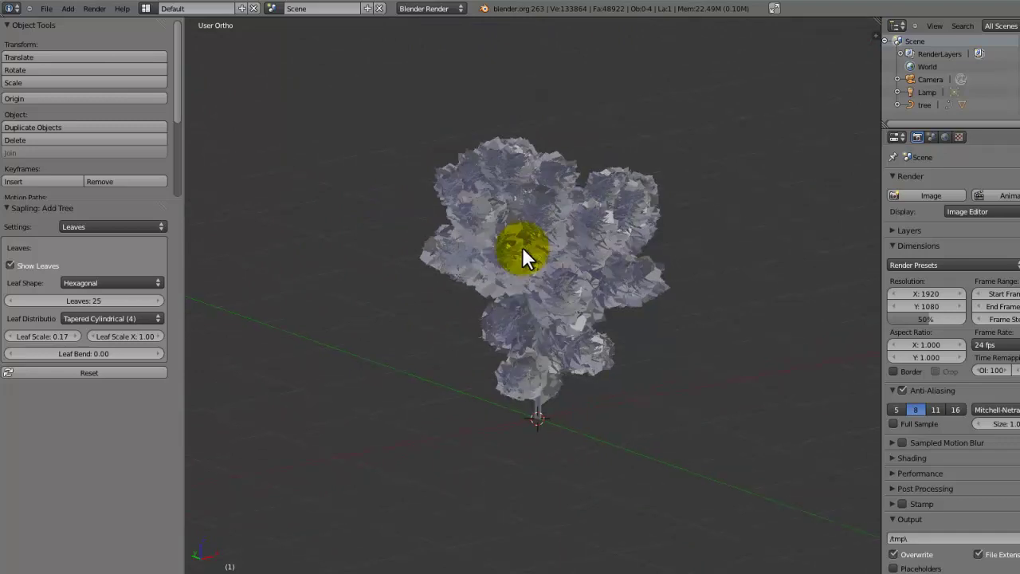
scroll(540, 332, up, 4)
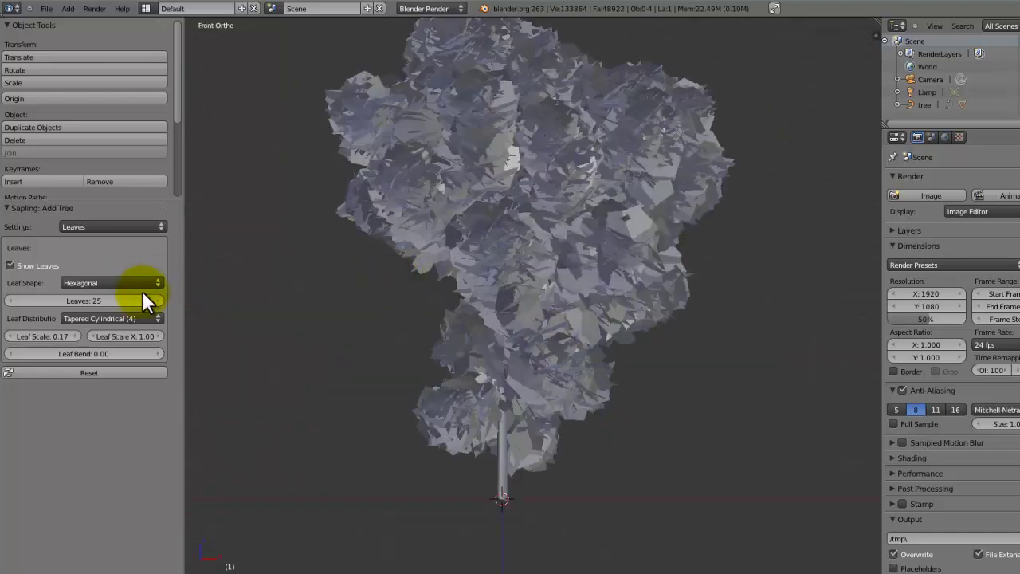
middle_drag(487, 175, 430, 239)
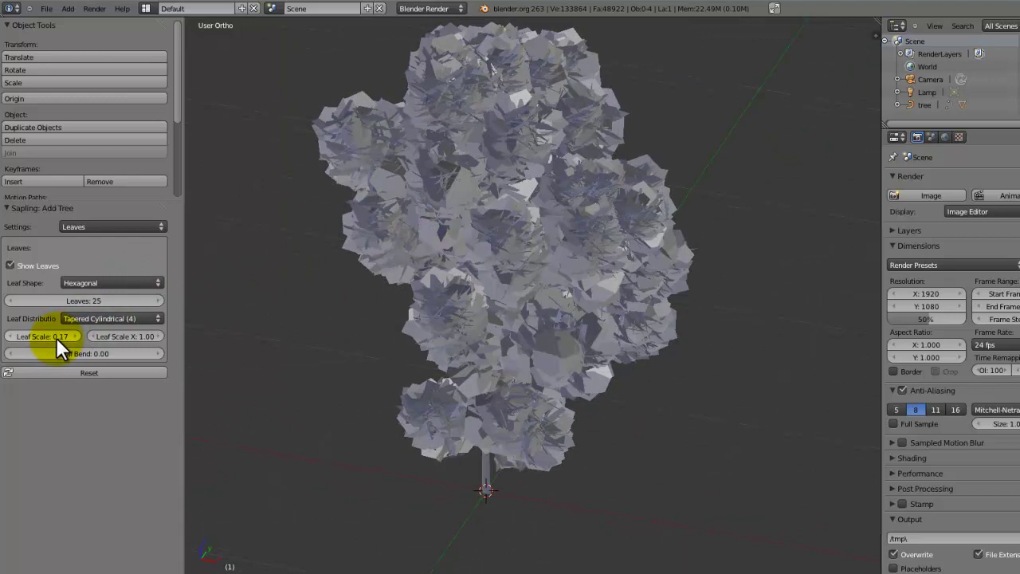
Try a Leaf Scale of 0.025 and inspect the leaves up close
click(49, 335)
key(BackSpace)
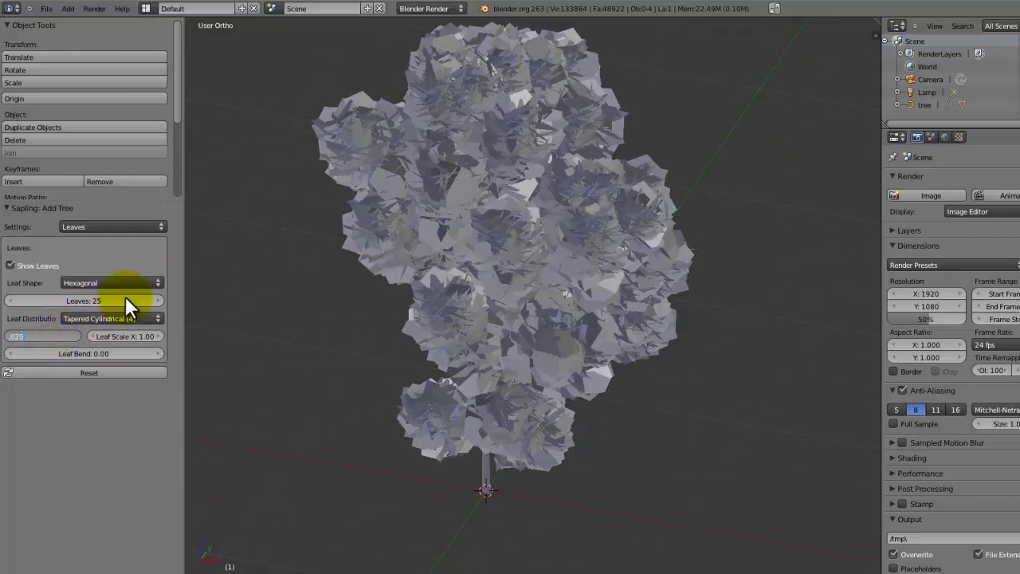
text(.025)
key(Return)
scroll(449, 207, up, 6)
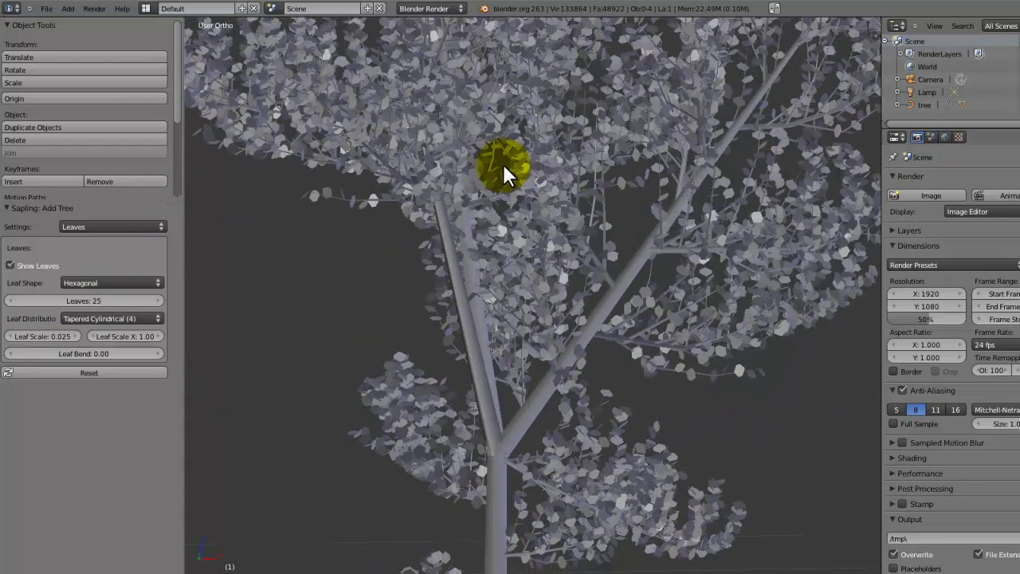
middle_drag(503, 166, 460, 175)
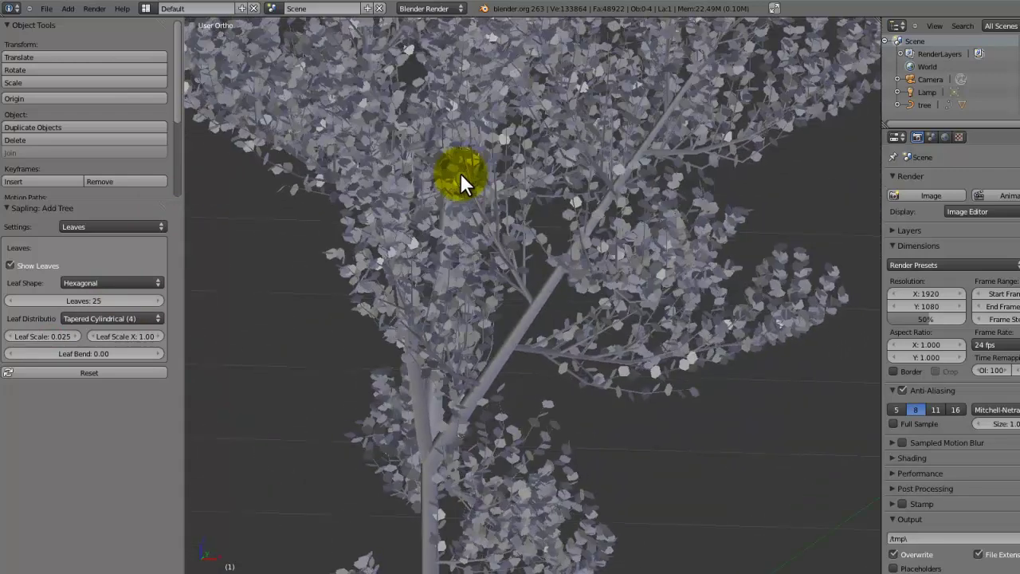
Narrow the leaves by setting Leaf Scale X to 0.70, and check them on the whole tree and up close
click(124, 336)
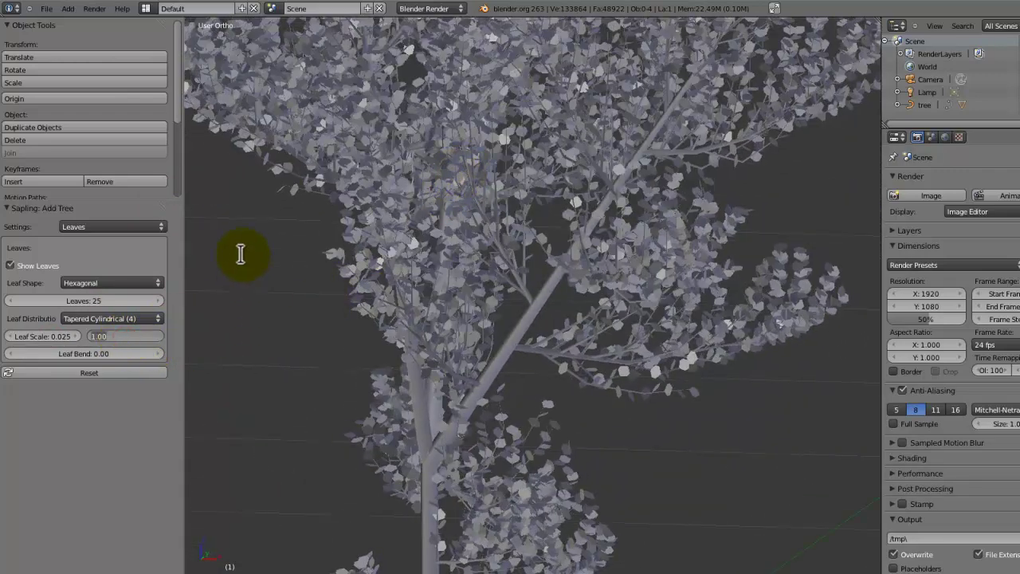
text(7)
key(Return)
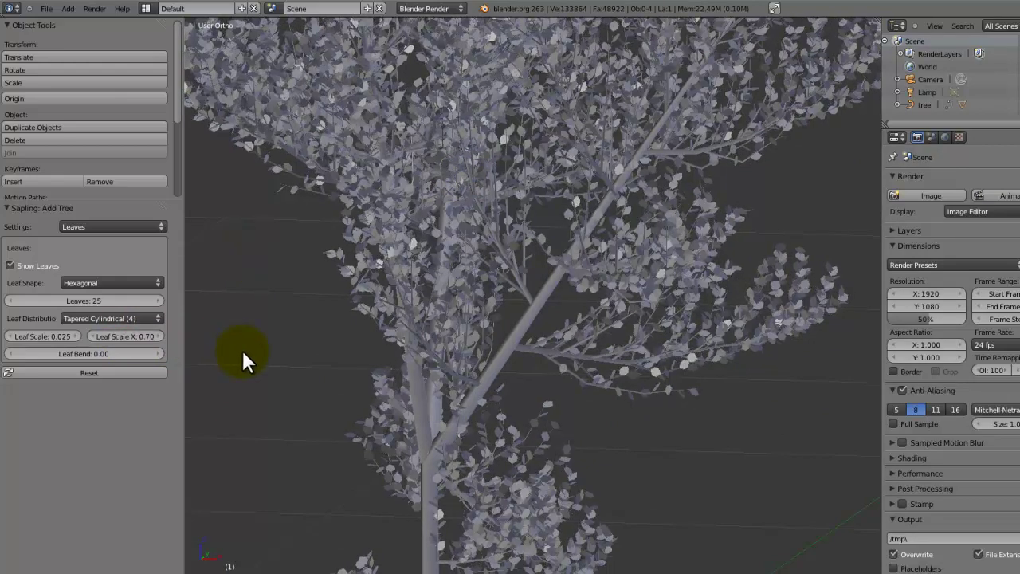
middle_drag(333, 320, 298, 344)
scroll(298, 344, down, 5)
scroll(318, 337, up, 2)
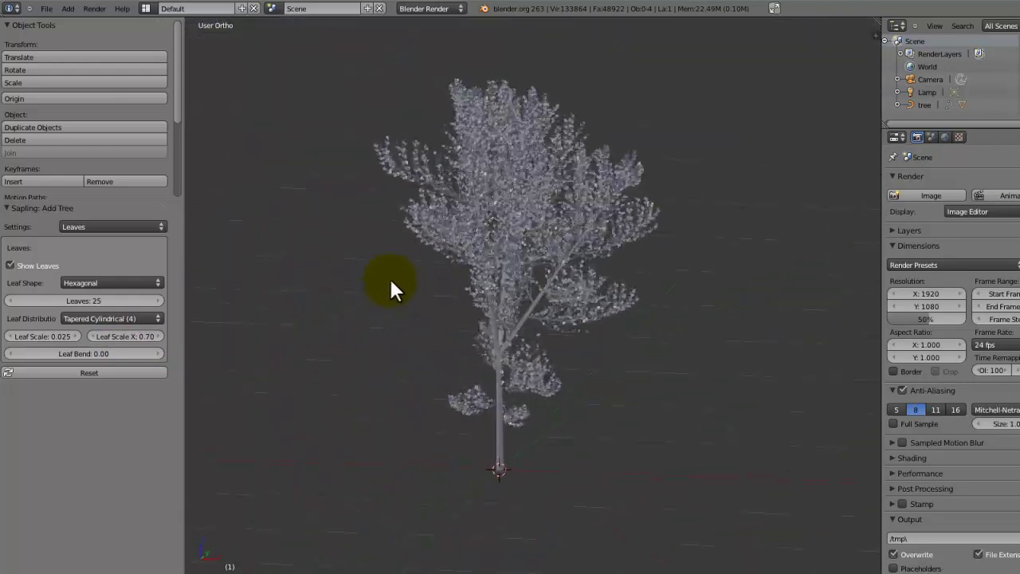
scroll(480, 289, up, 5)
middle_drag(477, 298, 375, 275)
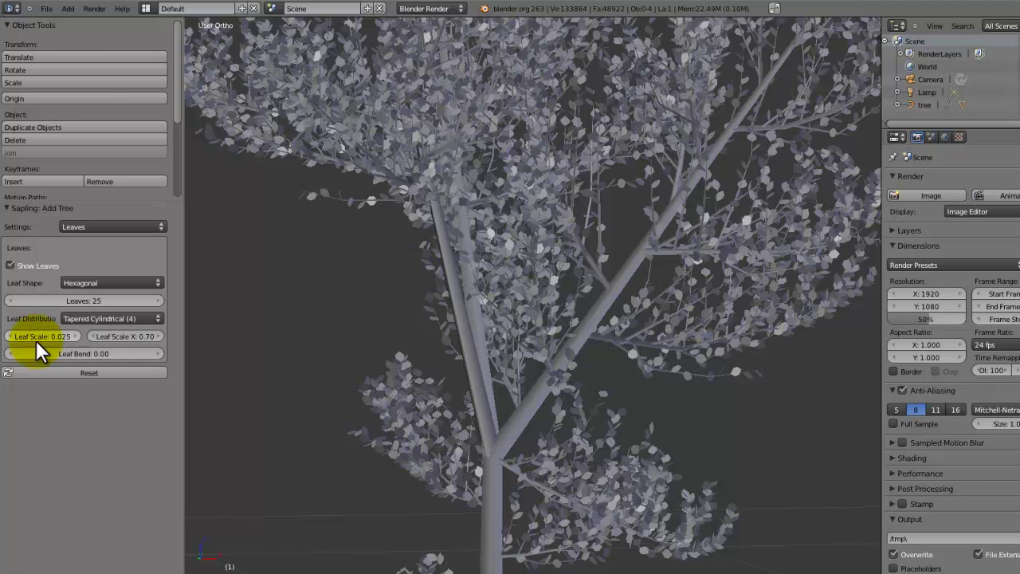
Set the Leaf Scale to 0.05 and the number of Leaves to 15
click(38, 335)
key(BackSpace)
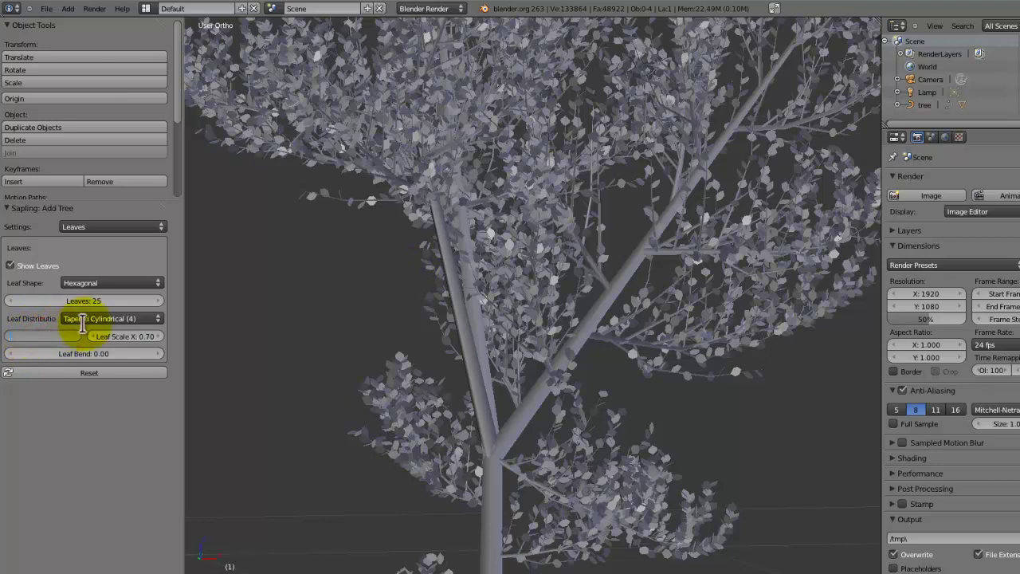
text(.05)
key(Return)
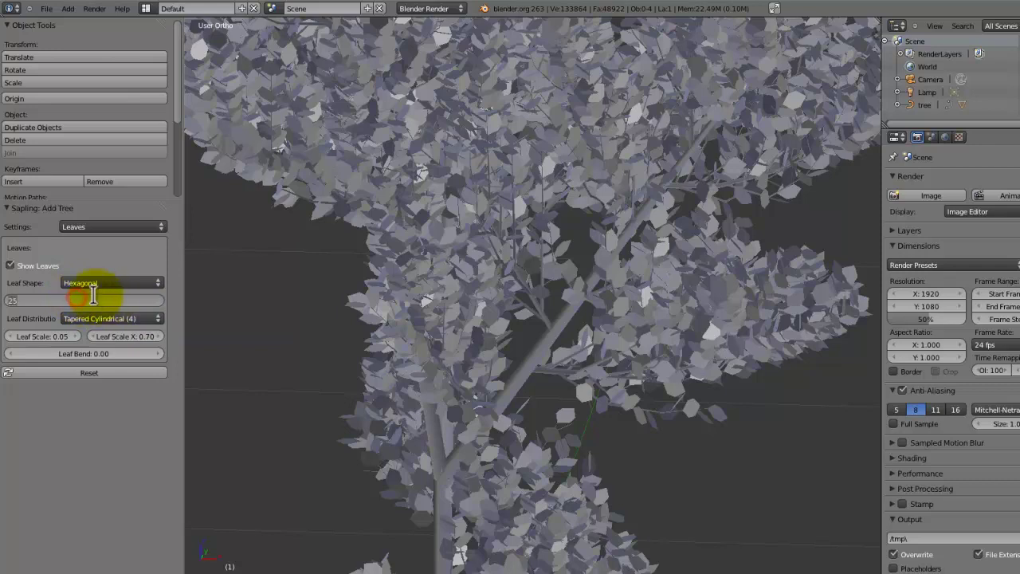
click(93, 296)
text(15)
key(Return)
Examine the density and size of the foliage around the tree, both close up and as a whole
scroll(451, 178, down, 5)
middle_drag(515, 216, 661, 338)
scroll(628, 304, up, 5)
middle_drag(628, 304, 756, 215)
scroll(749, 219, down, 6)
scroll(671, 211, up, 2)
scroll(671, 212, up, 4)
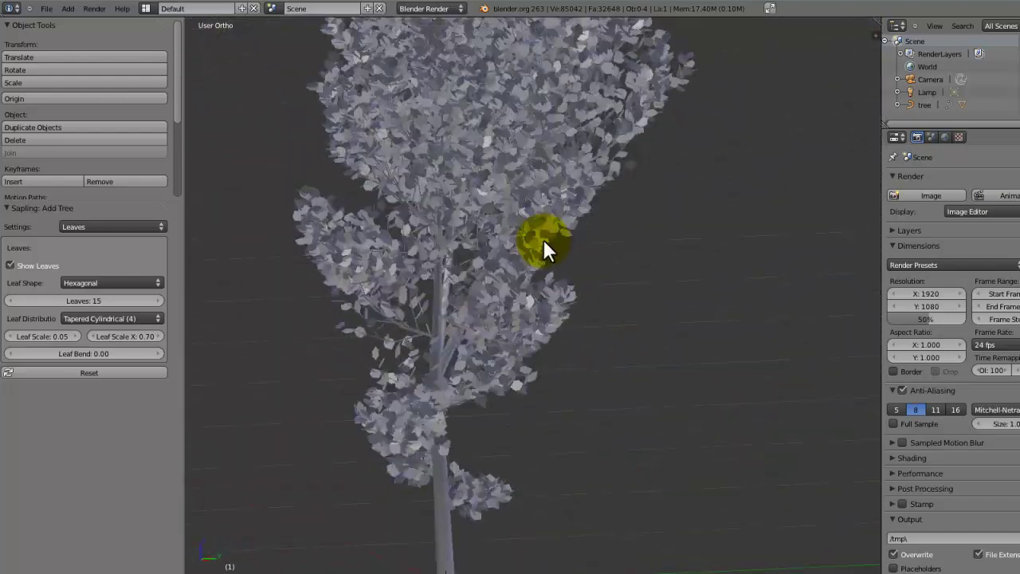
middle_drag(612, 212, 697, 289)
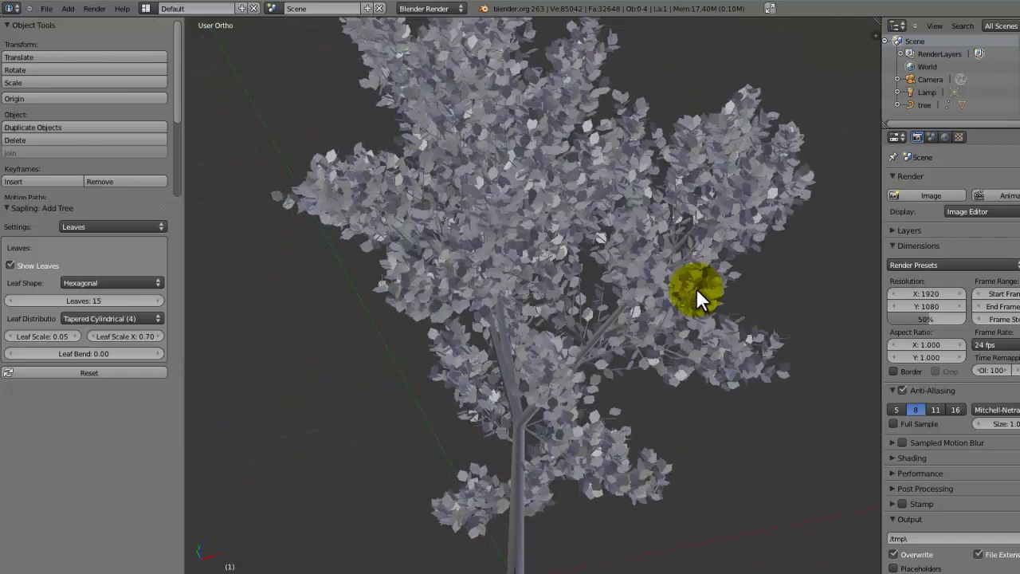
scroll(592, 228, down, 4)
middle_drag(591, 225, 632, 237)
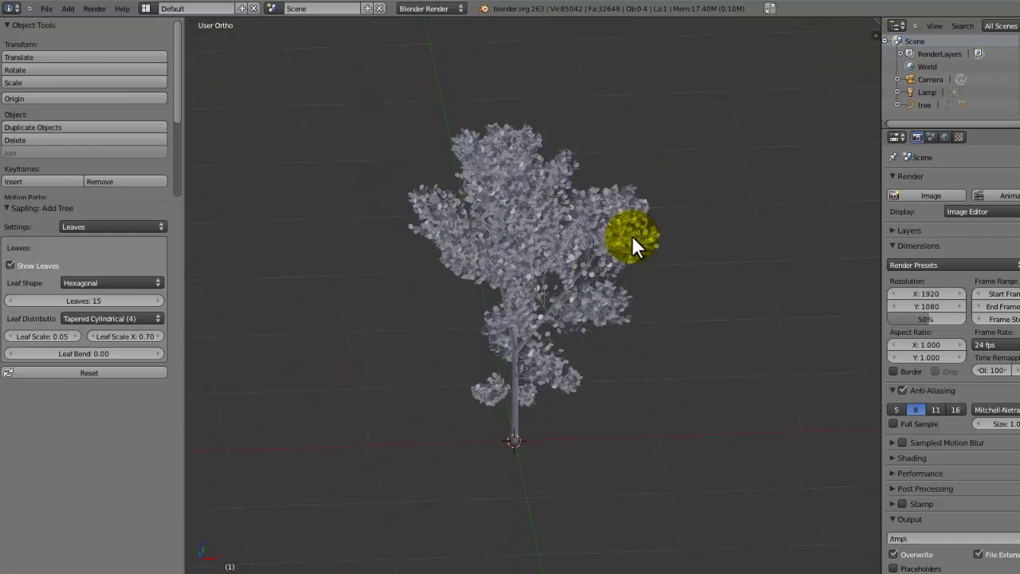
scroll(635, 239, up, 6)
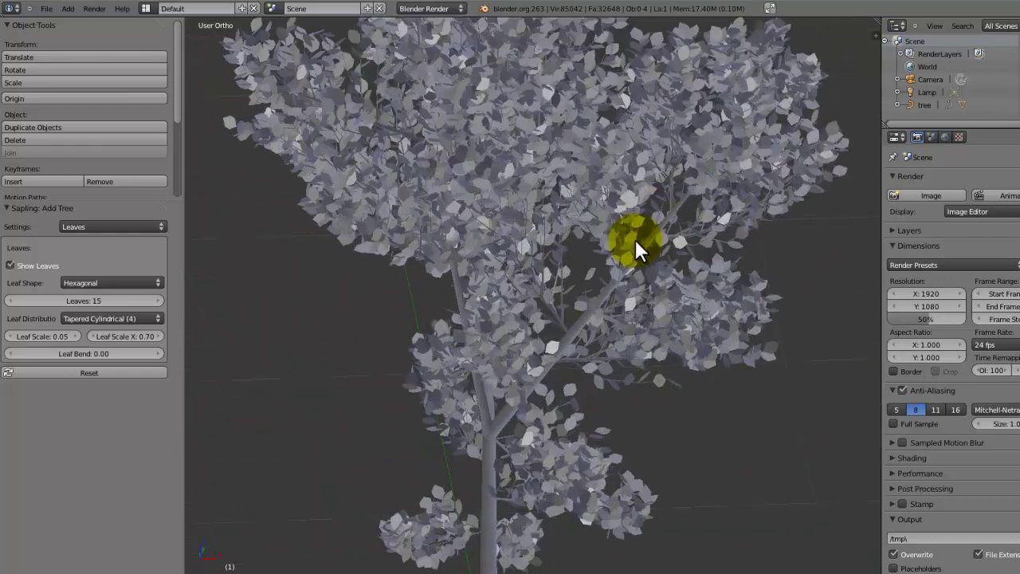
Change the Leaf Shape to Rectangular and check the whole tree at an angle
click(78, 282)
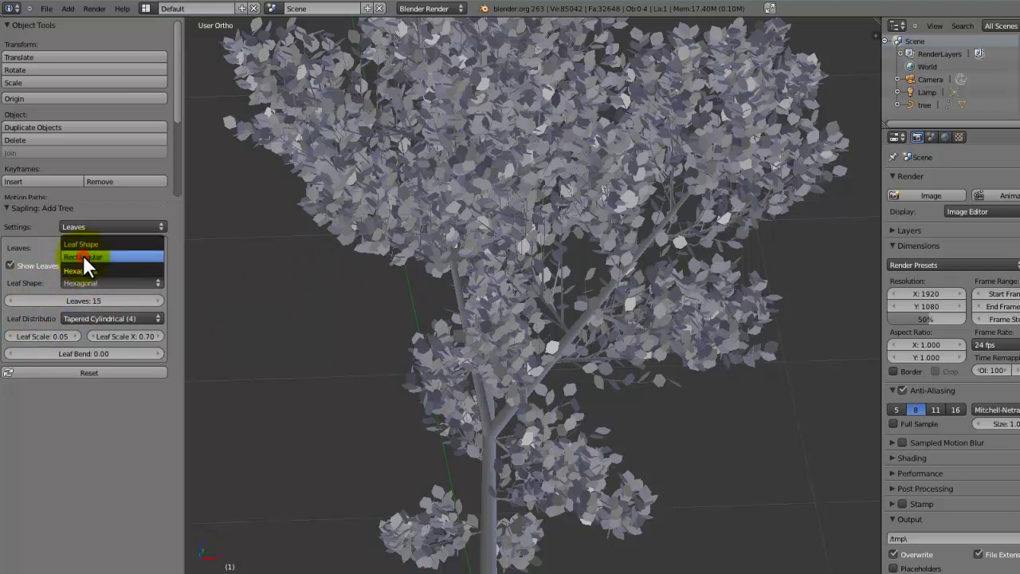
click(83, 256)
scroll(399, 243, down, 3)
middle_drag(421, 233, 435, 251)
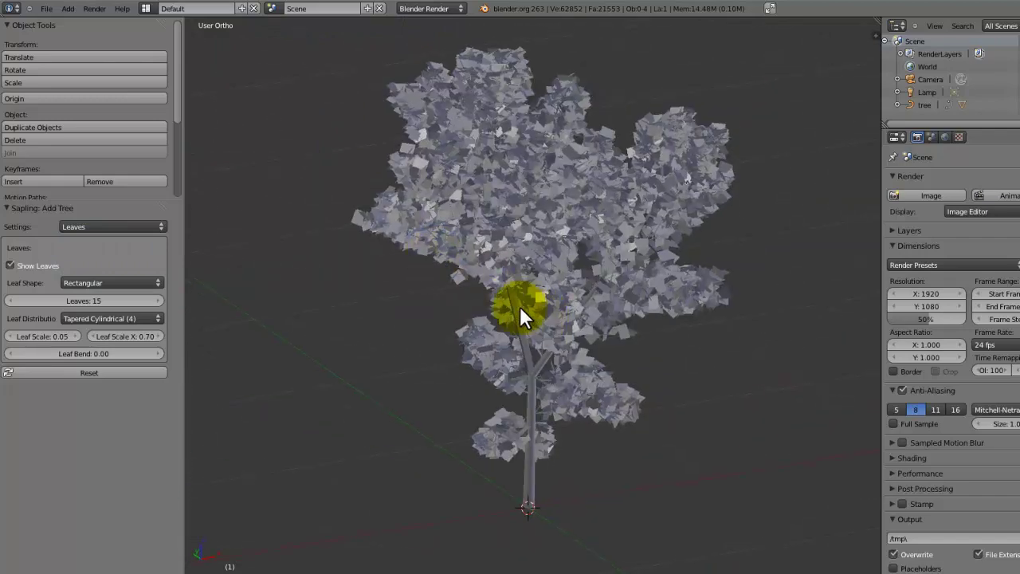
Examine the rectangular leaves on the whole tree and up close from several angles to judge their size
scroll(478, 296, up, 5)
scroll(473, 351, down, 5)
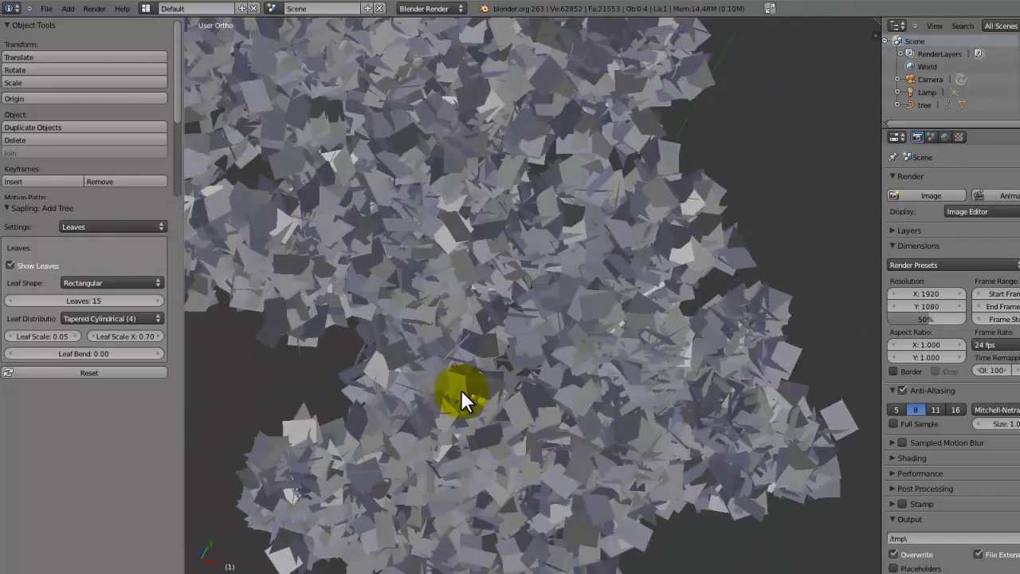
scroll(482, 360, up, 6)
scroll(515, 359, down, 6)
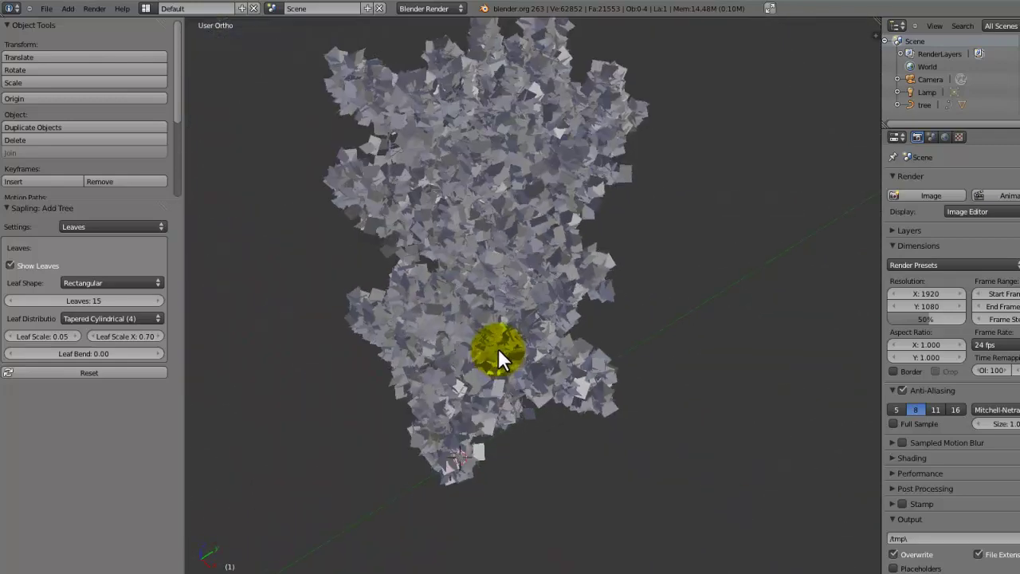
middle_drag(498, 349, 573, 324)
scroll(584, 388, up, 5)
scroll(505, 317, down, 4)
scroll(622, 263, up, 5)
Set the Leaf Scale to 0.03 and check the foliage on the tree from several angles and distances
click(44, 336)
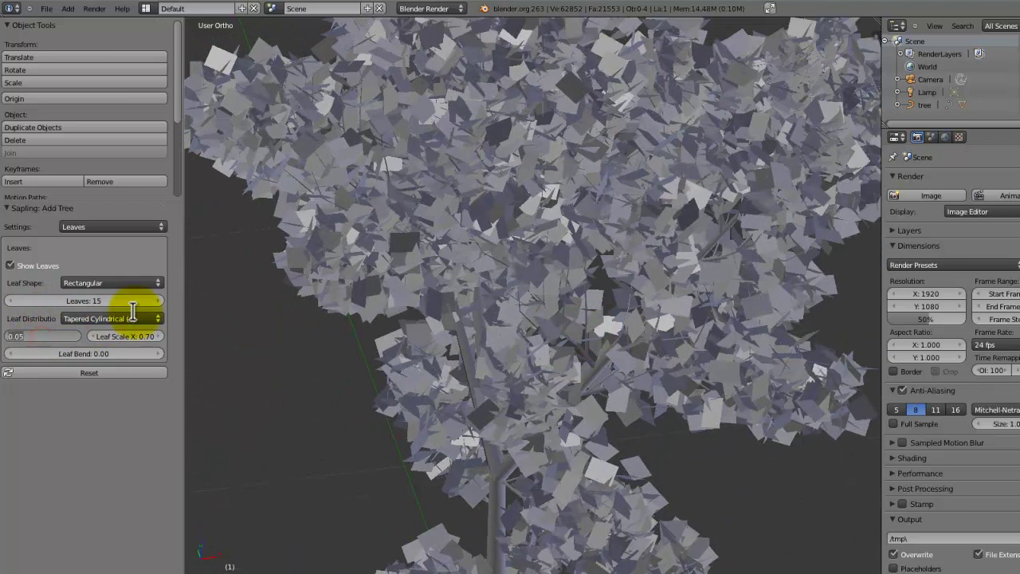
text(0)
text(.03)
key(Return)
scroll(594, 254, down, 4)
middle_drag(593, 255, 564, 207)
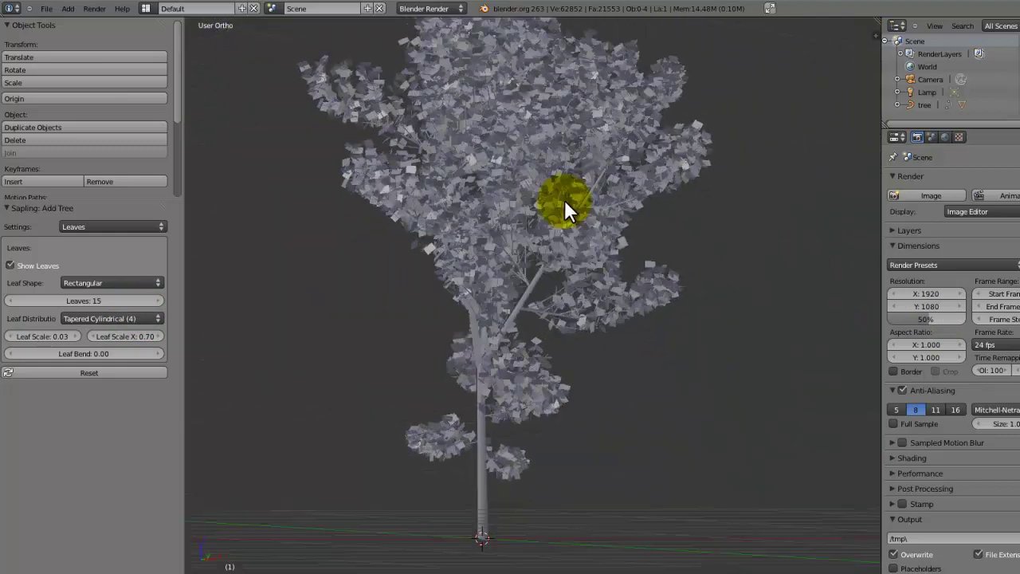
scroll(574, 199, down, 3)
middle_drag(661, 260, 641, 391)
scroll(579, 341, up, 5)
middle_drag(578, 341, 465, 195)
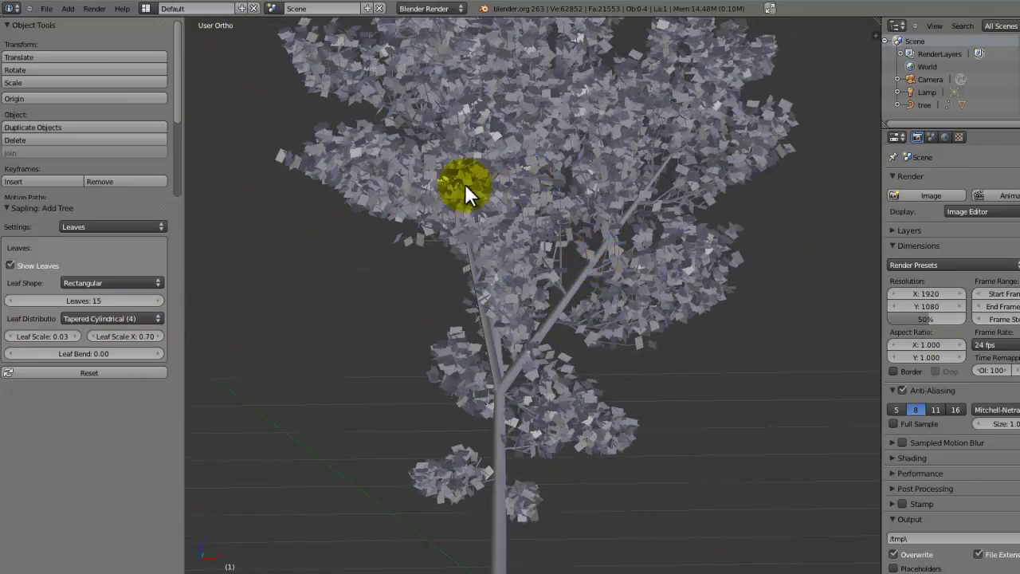
middle_drag(236, 186, 428, 202)
scroll(331, 200, down, 4)
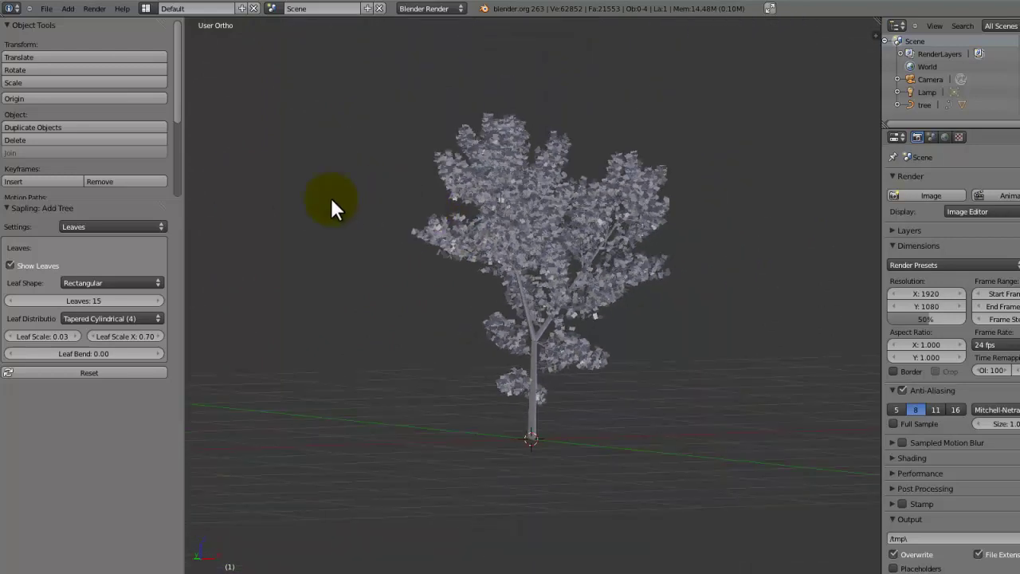
Change the Handle Type in the Geometry settings to Auto and check the branches and foliage up close
click(116, 221)
click(114, 211)
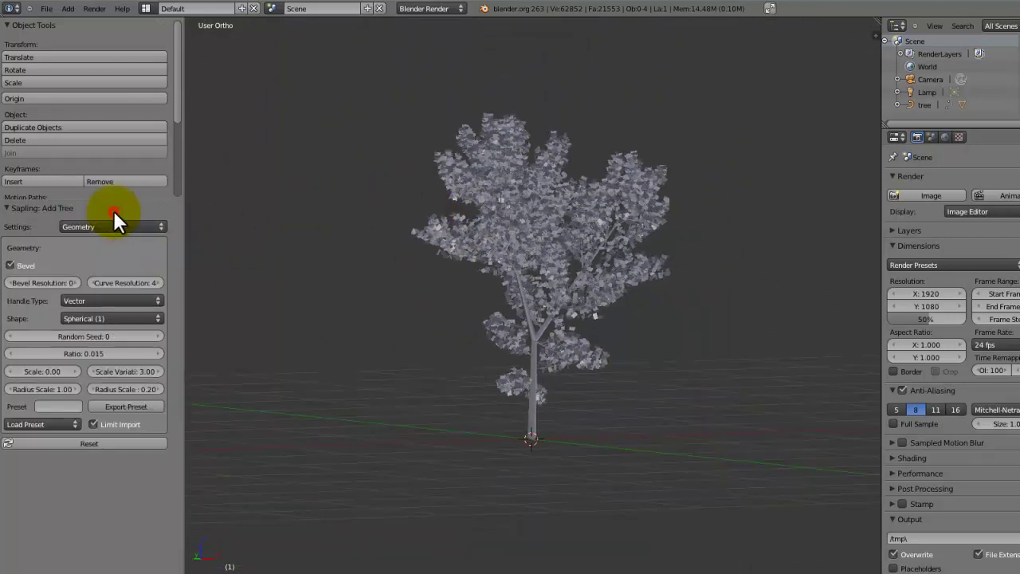
click(104, 300)
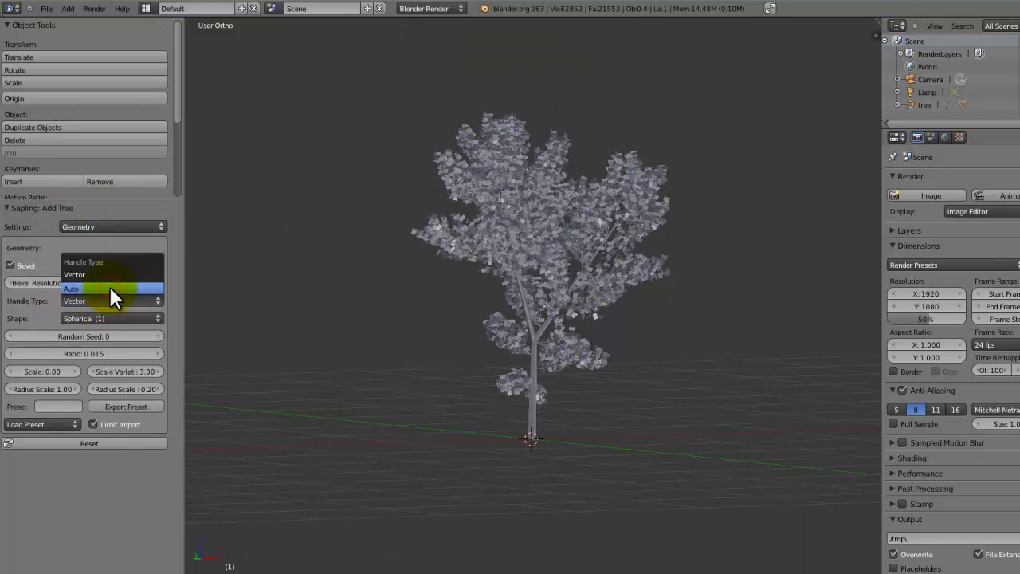
click(110, 287)
middle_drag(374, 255, 314, 283)
scroll(319, 323, up, 10)
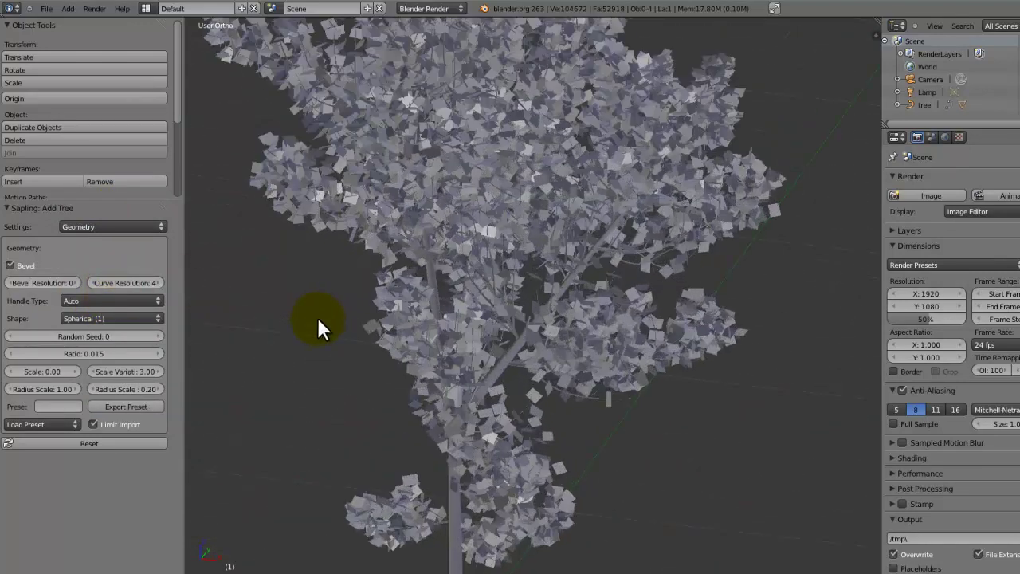
scroll(424, 290, down, 10)
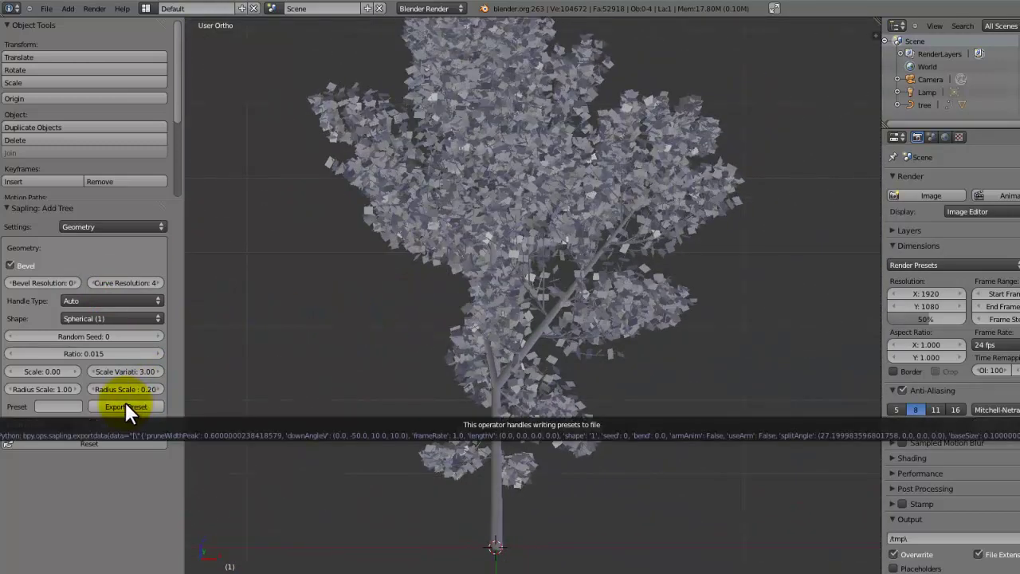
Export the tree settings as a preset named "Forest Shrub" and check for it among the loadable presets
click(60, 406)
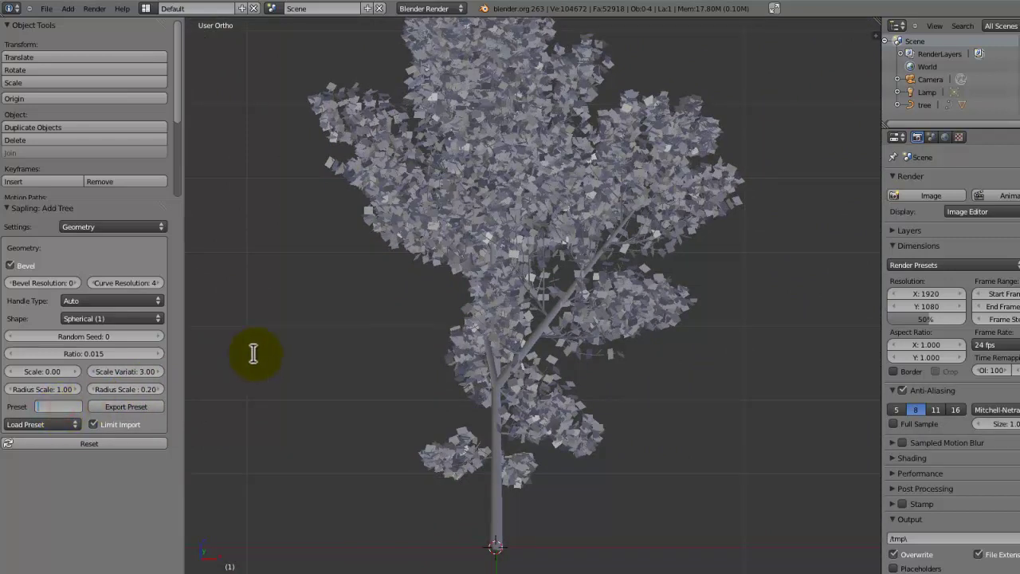
text(Forest 4)
click(152, 404)
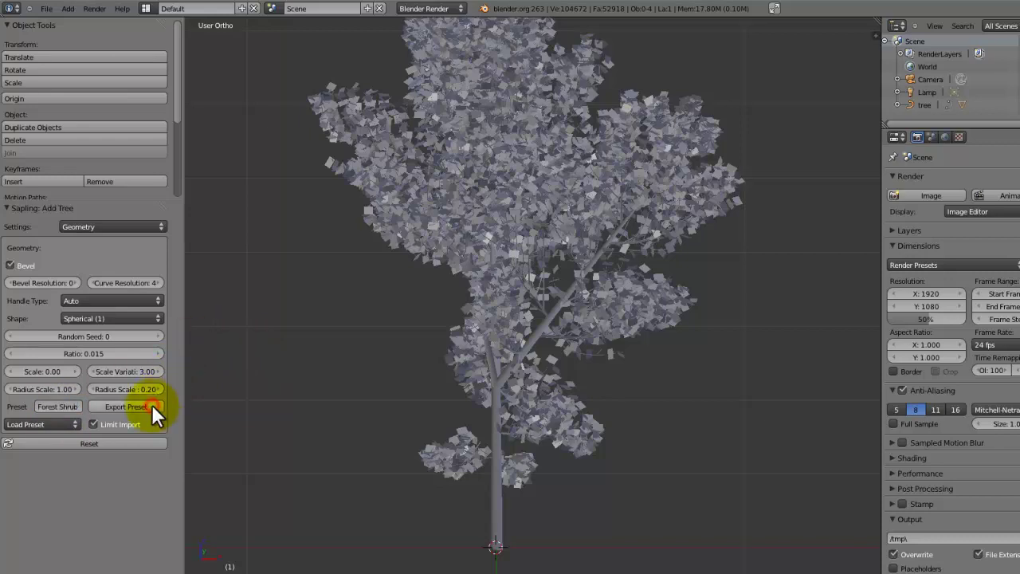
click(58, 425)
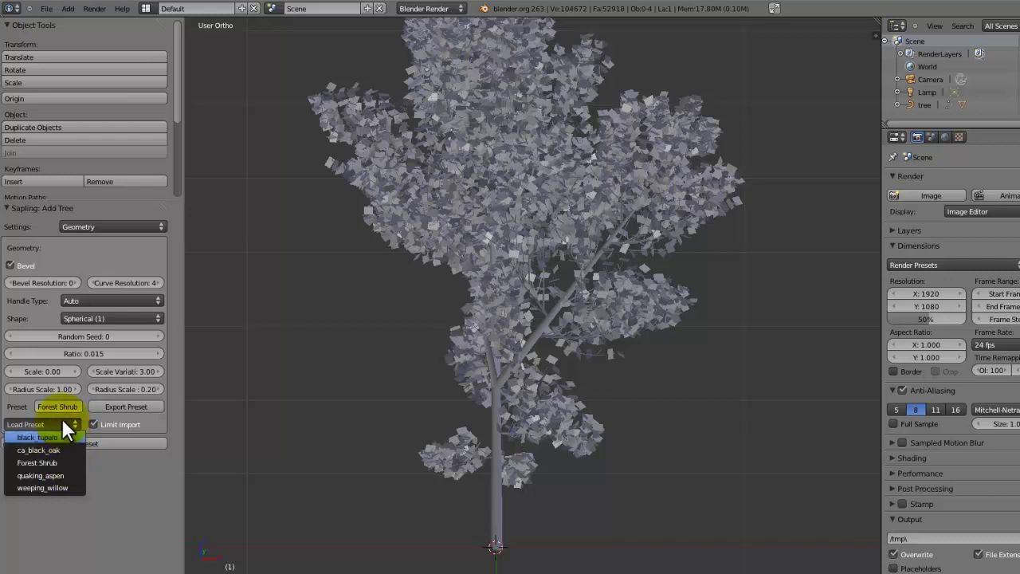
click(120, 468)
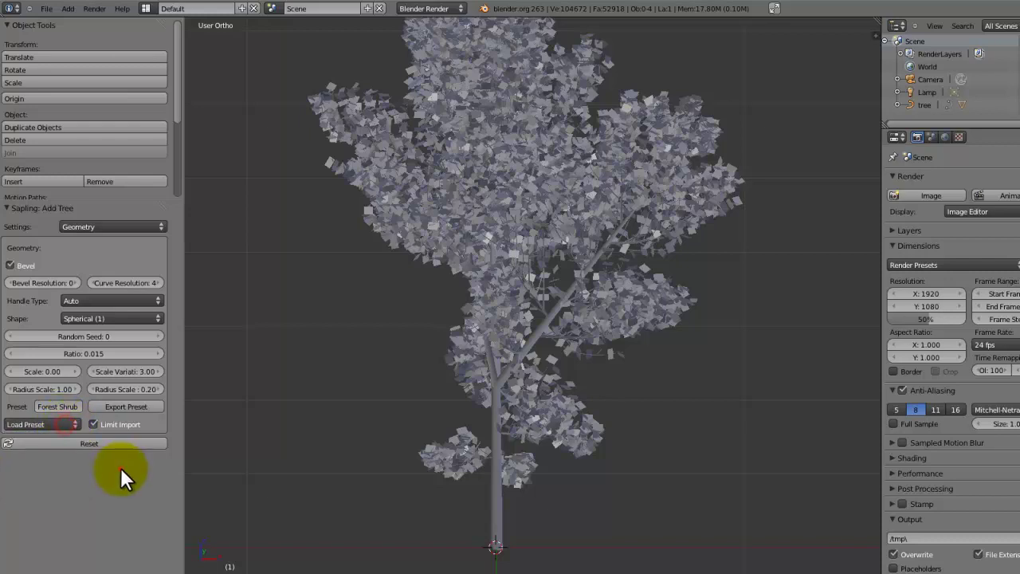
Try Random Seed 1 and the next seed up to see variations of the tree, and restore the seed to 0
scroll(531, 285, down, 6)
scroll(605, 311, up, 5)
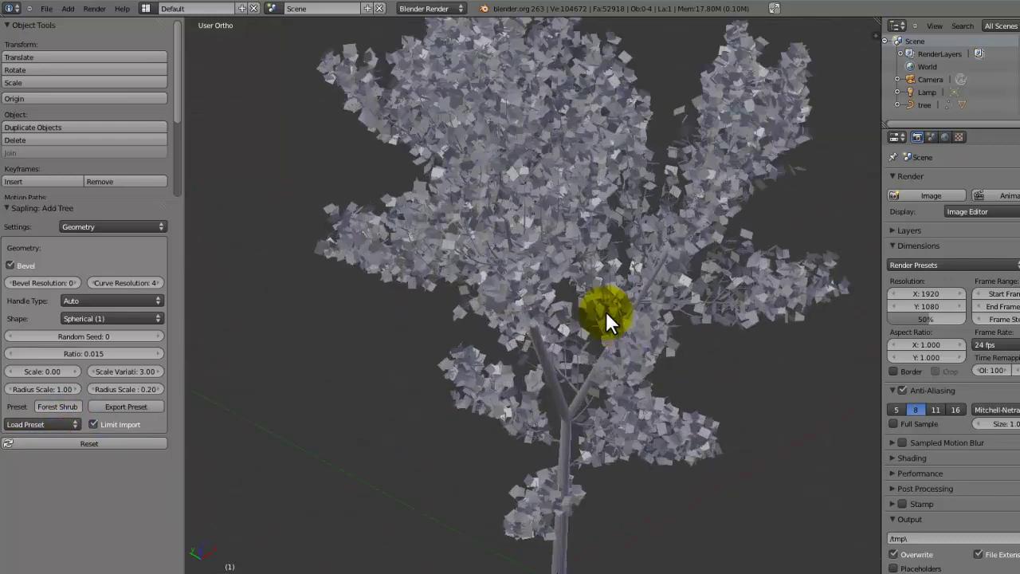
middle_drag(605, 311, 518, 274)
scroll(408, 329, down, 4)
scroll(207, 360, up, 6)
click(158, 335)
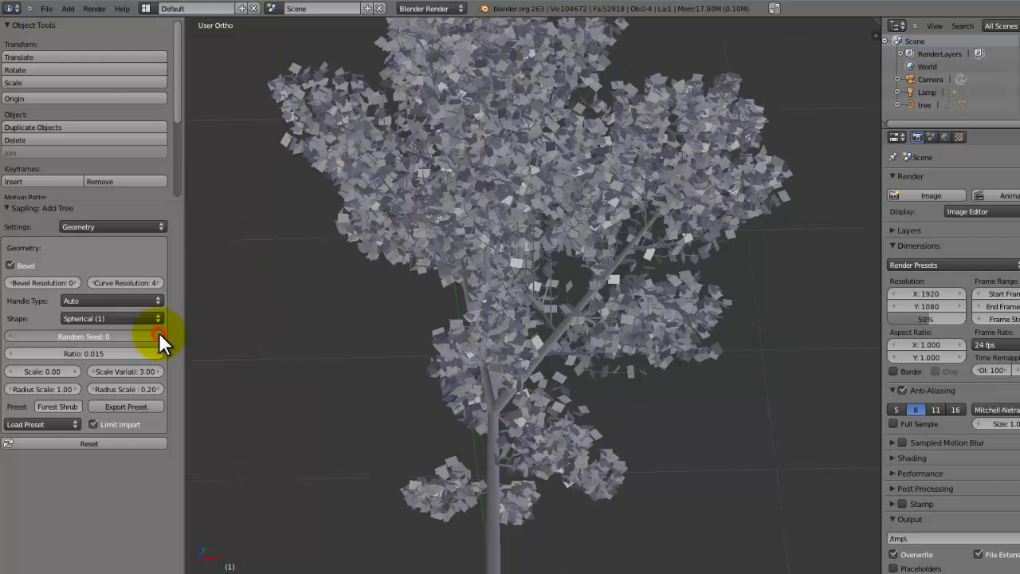
middle_drag(399, 327, 391, 239)
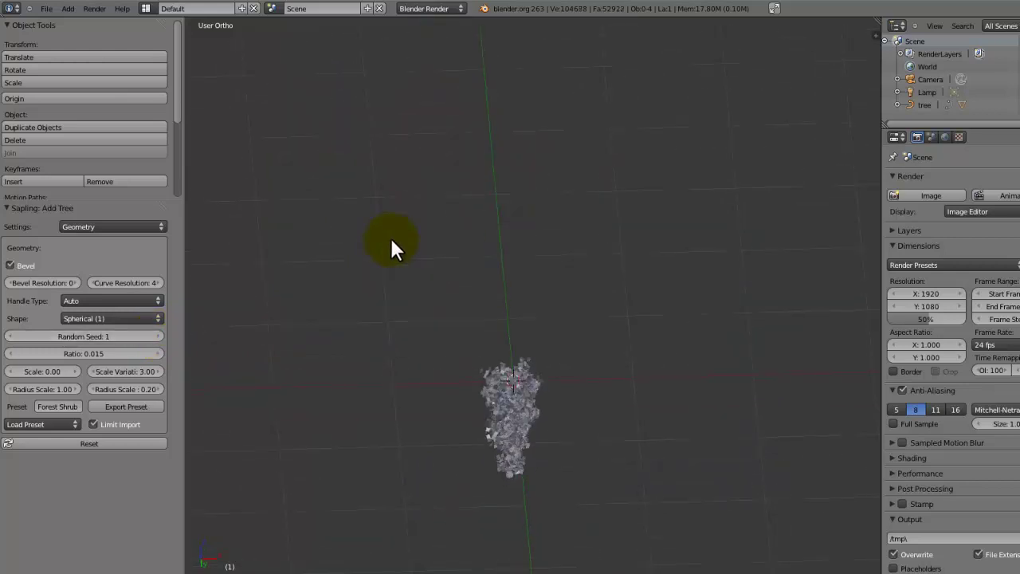
click(159, 335)
middle_drag(384, 307, 549, 314)
click(95, 337)
text(0)
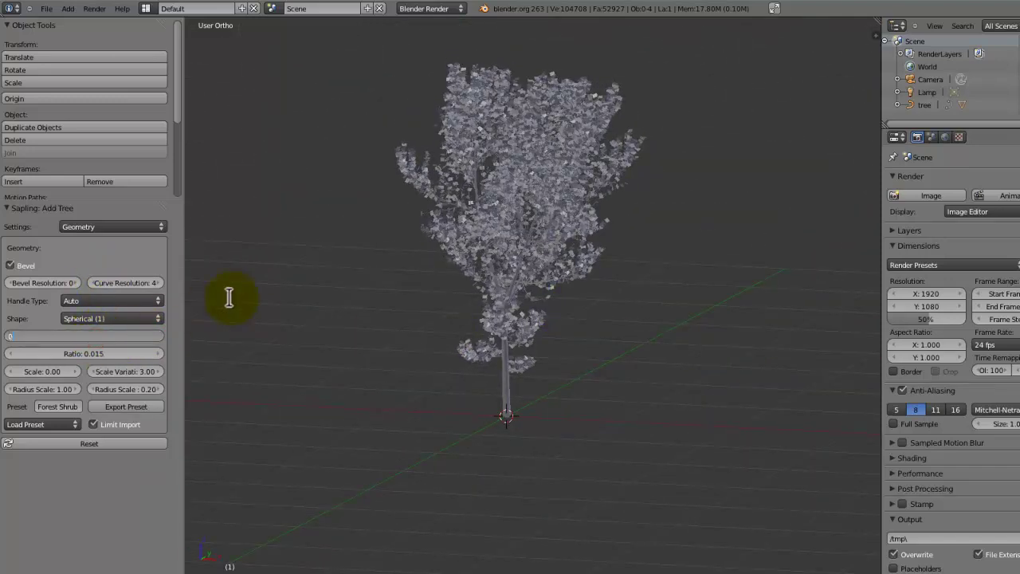
key(Return)
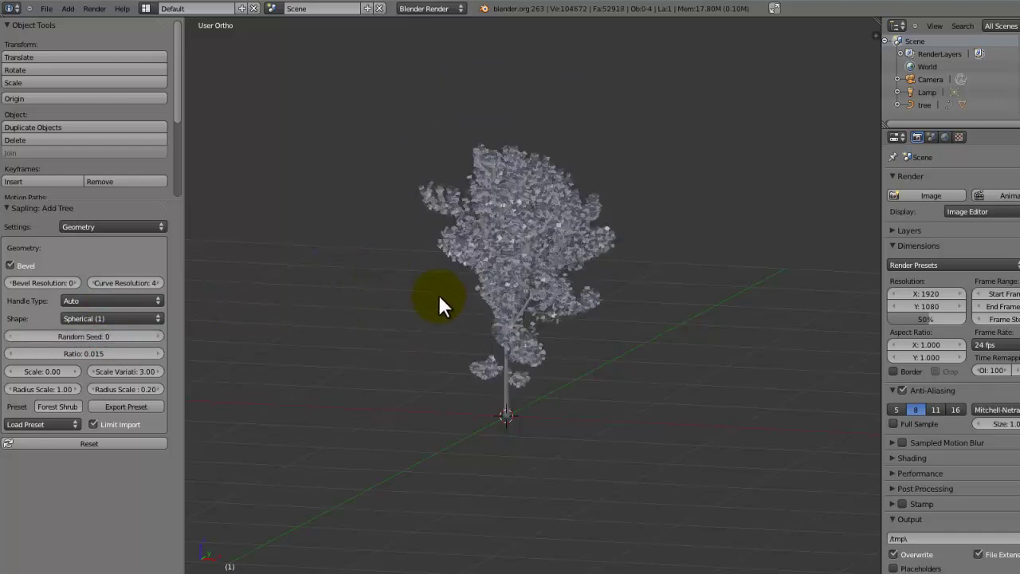
Inspect the finished shrub from several angles and end on the front view
middle_drag(439, 297, 448, 329)
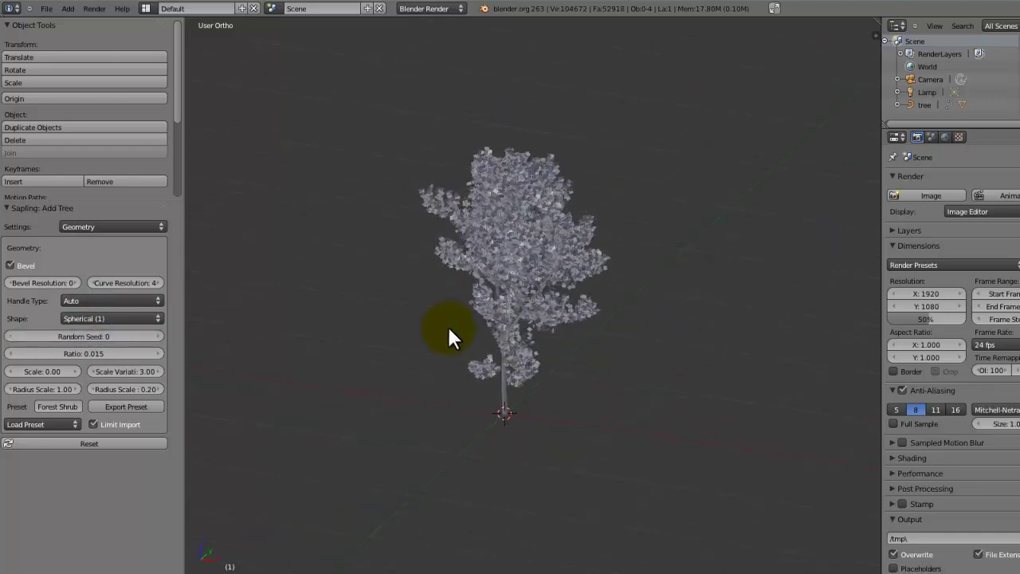
scroll(449, 329, up, 4)
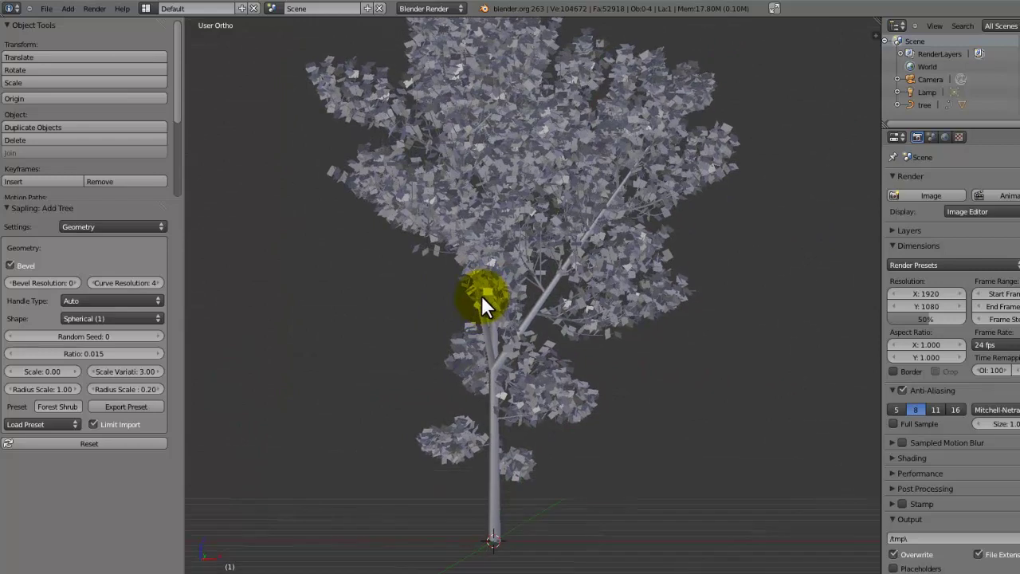
middle_drag(481, 296, 526, 340)
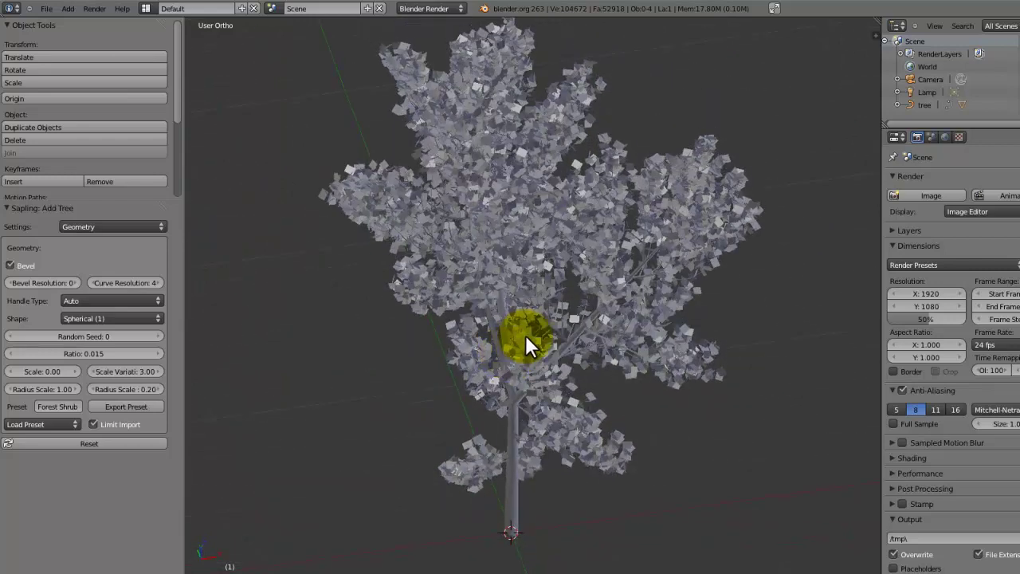
key(KP_1)
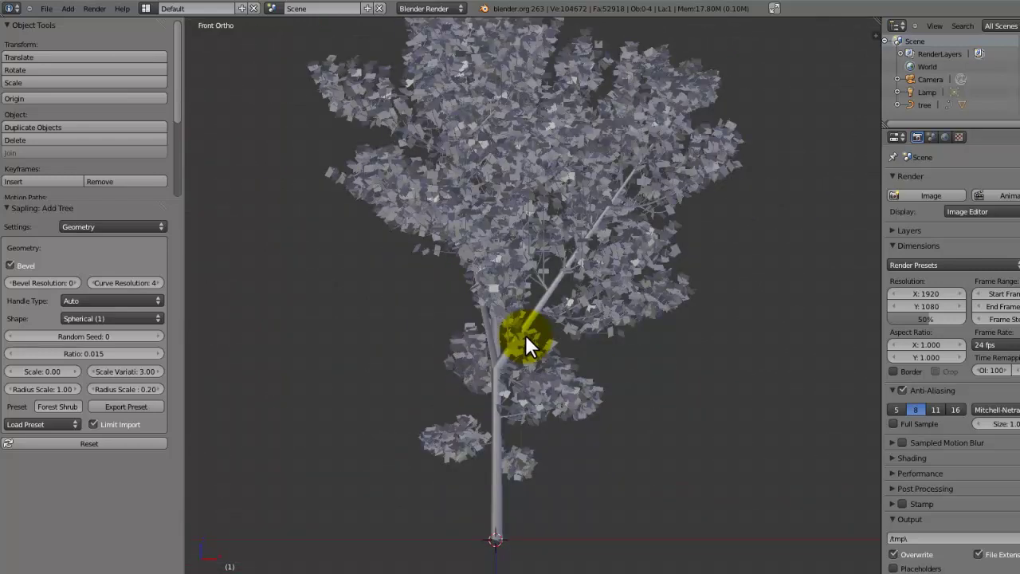